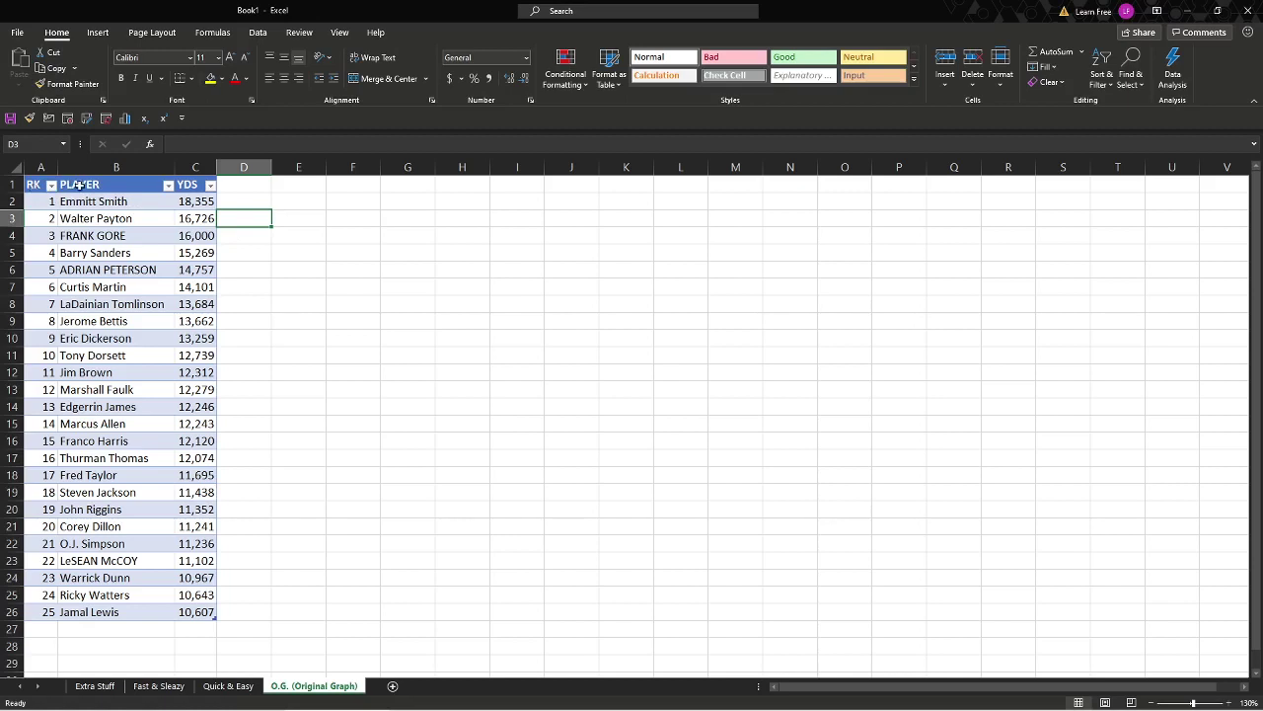
- Insert a clustered column chart from the PLAYER and YDS data in B1:C6 and place it beside the table from column E
{"action": "left_click_drag", "start_coordinate": [69, 184], "coordinate": [209, 270]}
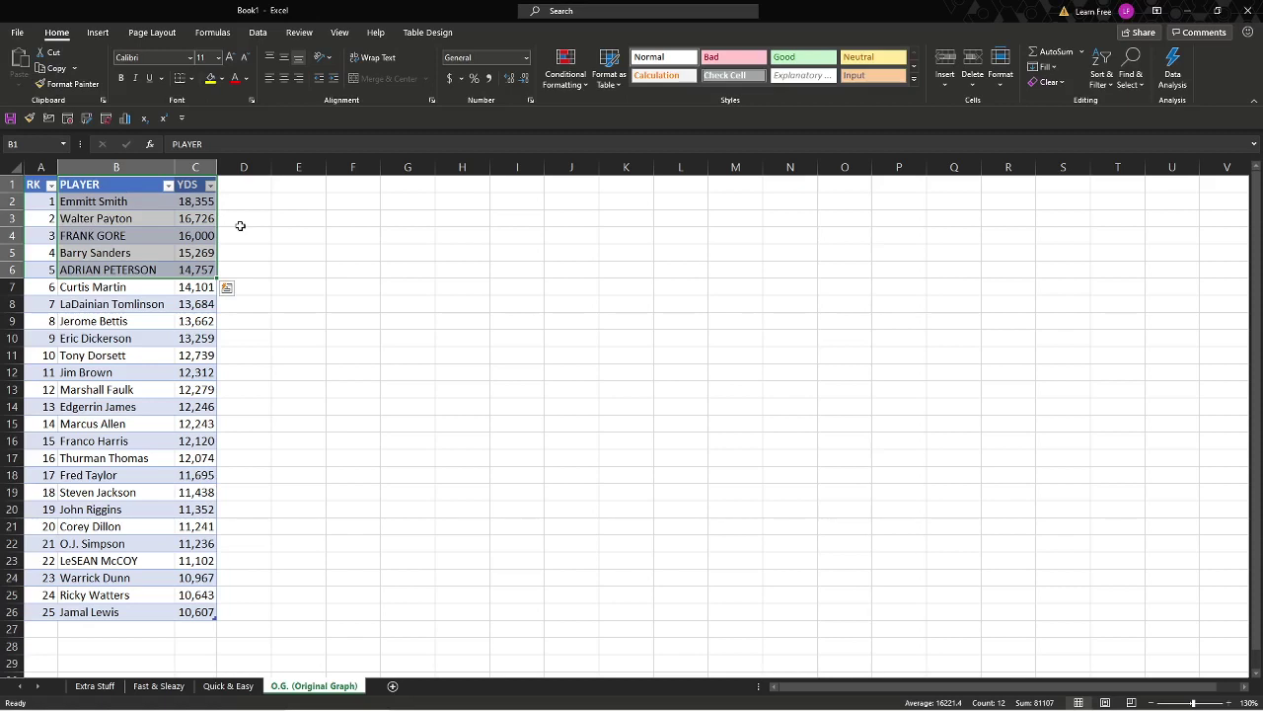
{"action": "left_click", "coordinate": [98, 33]}
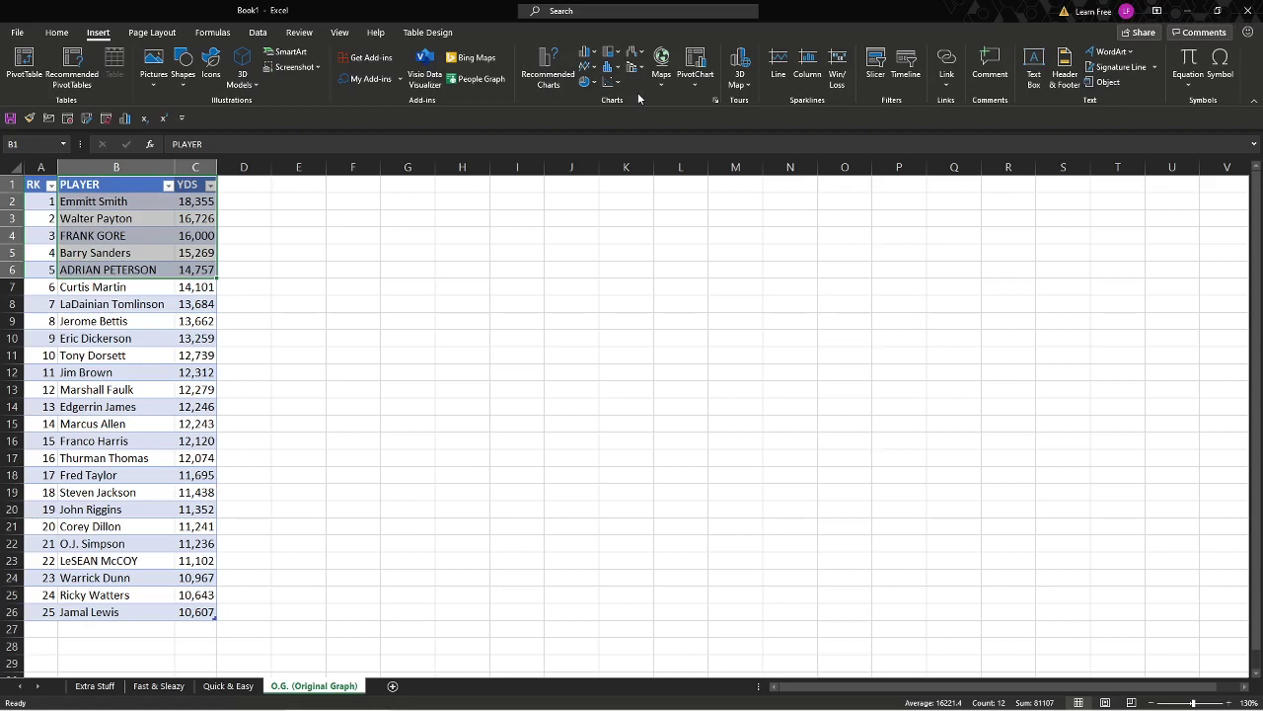
{"action": "left_click", "coordinate": [589, 52]}
{"action": "left_click", "coordinate": [595, 97]}
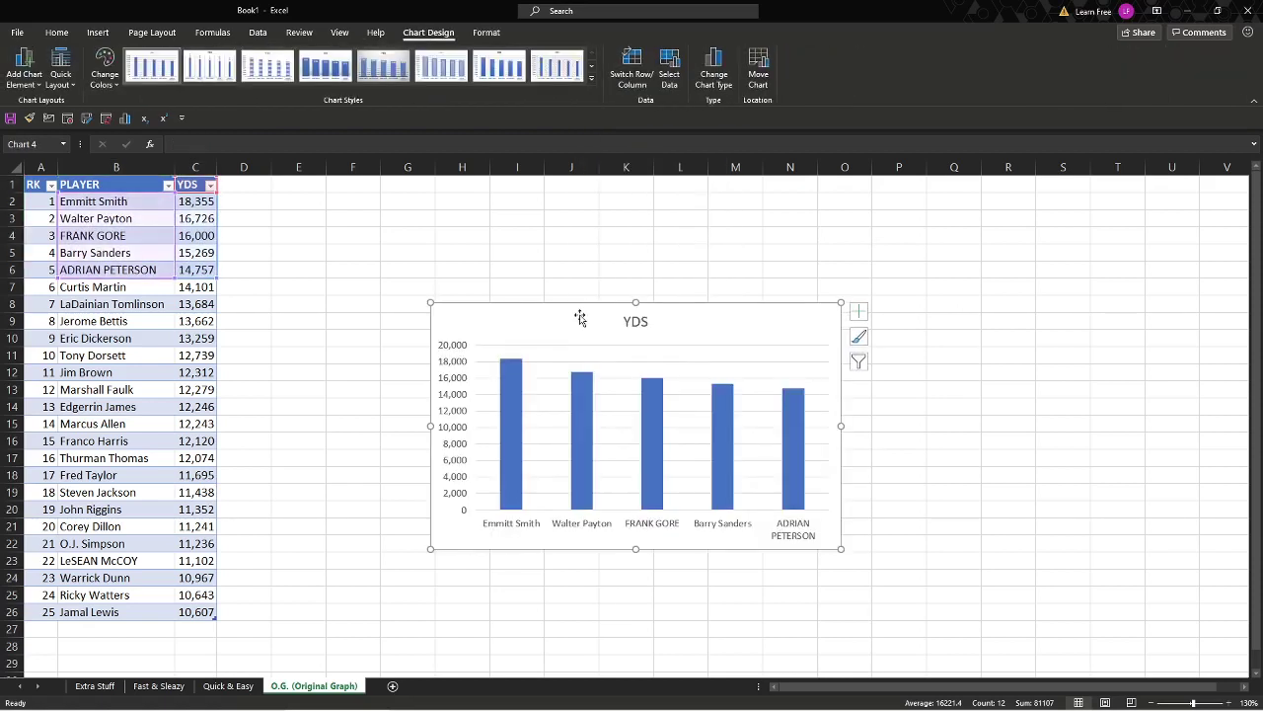
{"action": "left_click_drag", "start_coordinate": [578, 319], "coordinate": [426, 201]}
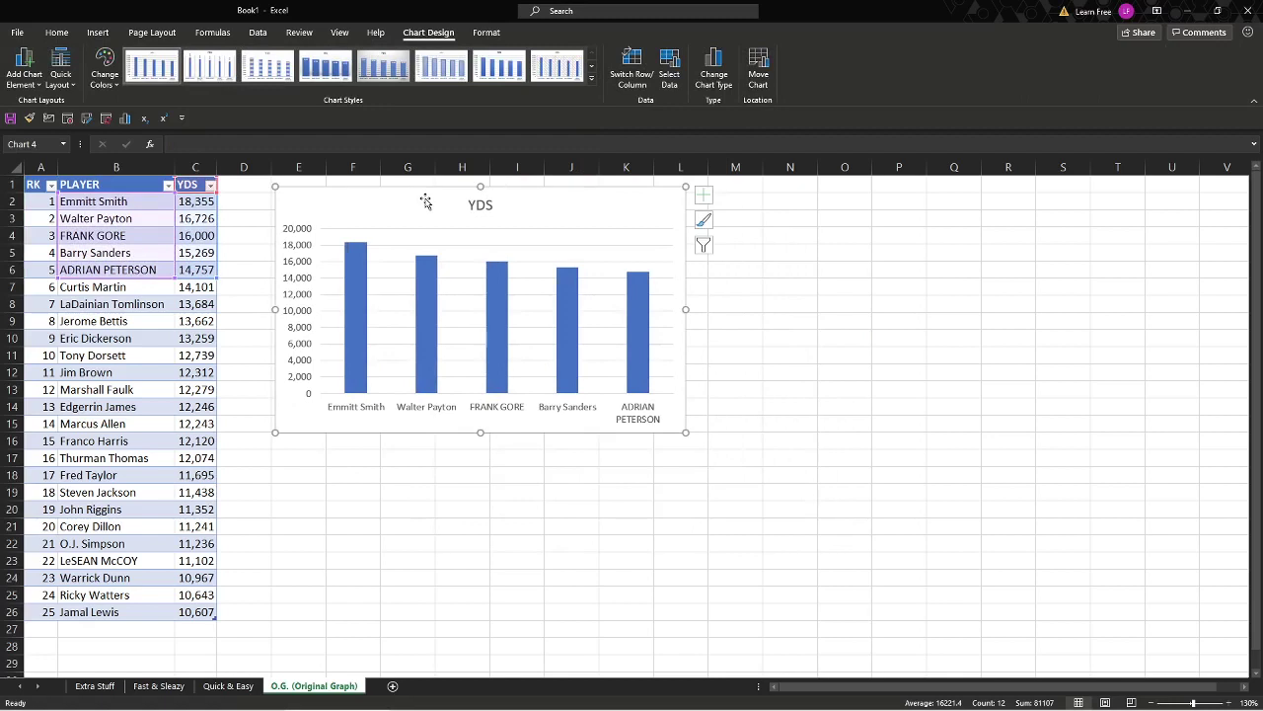
- Examine the chart's context options, formatting commands, and available style and color choices
{"action": "mouse_move", "coordinate": [361, 254]}
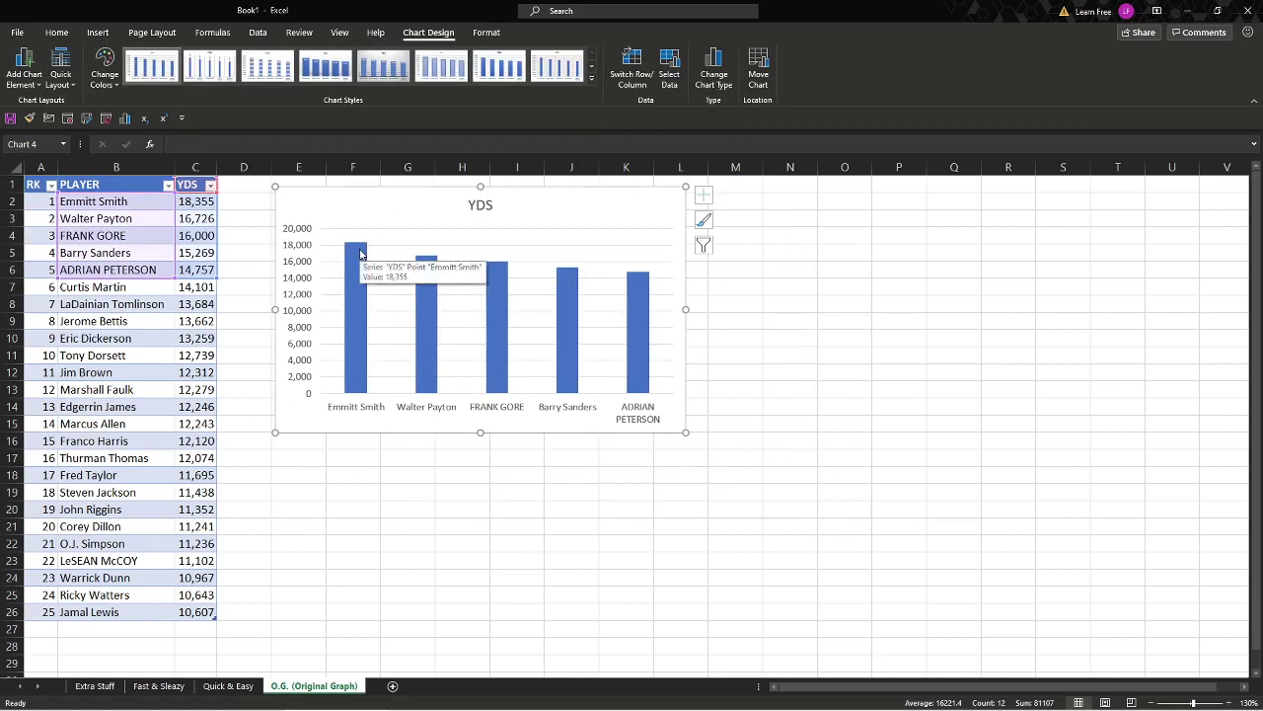
{"action": "right_click", "coordinate": [363, 211]}
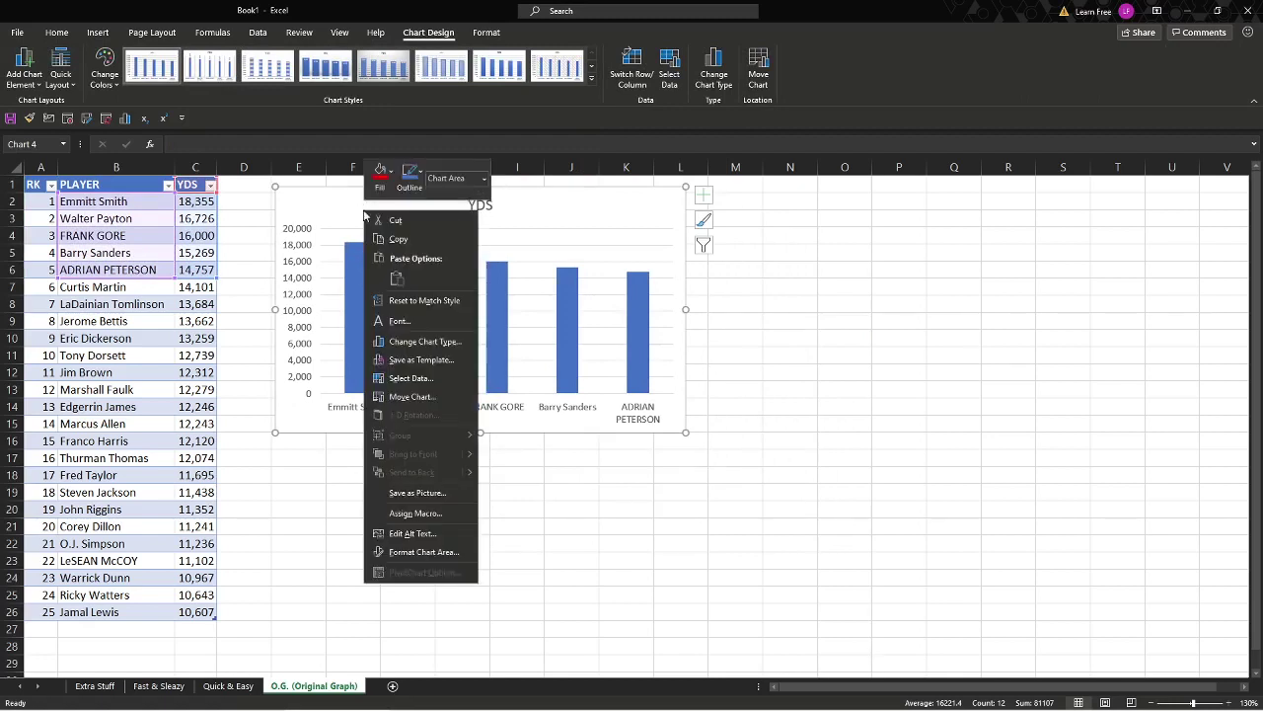
{"action": "left_click", "coordinate": [350, 216]}
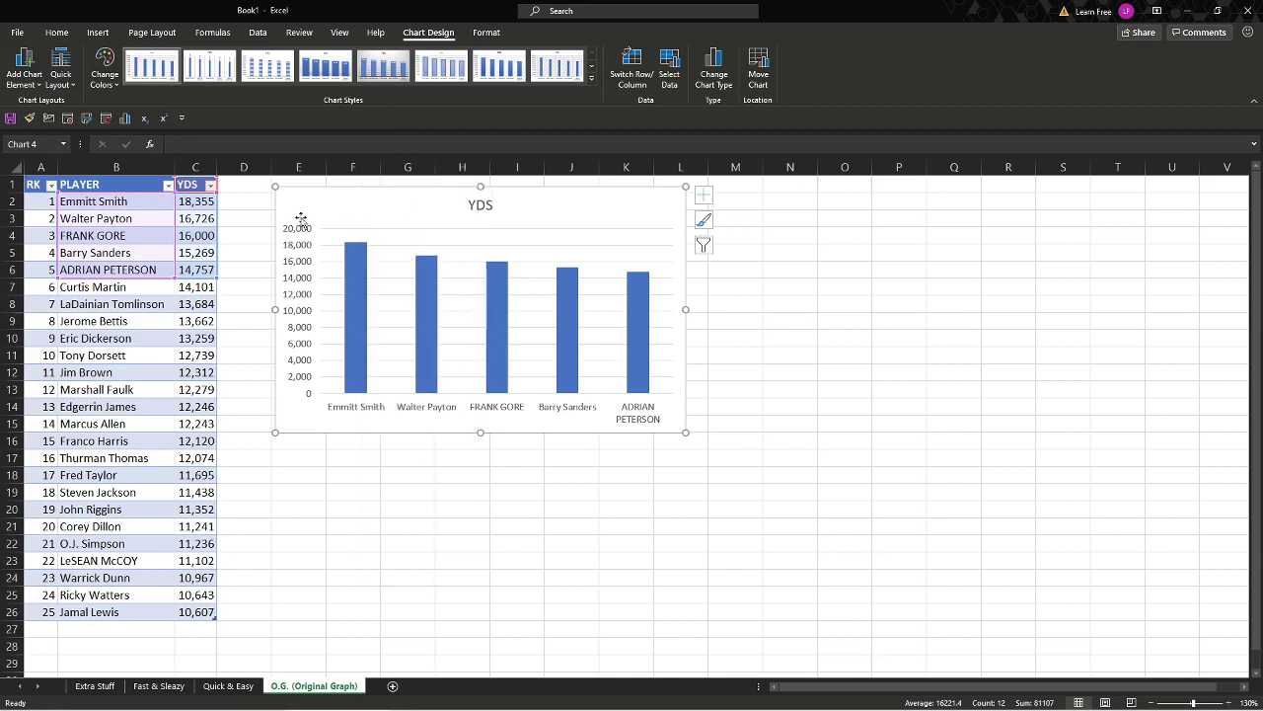
{"action": "left_click", "coordinate": [493, 33]}
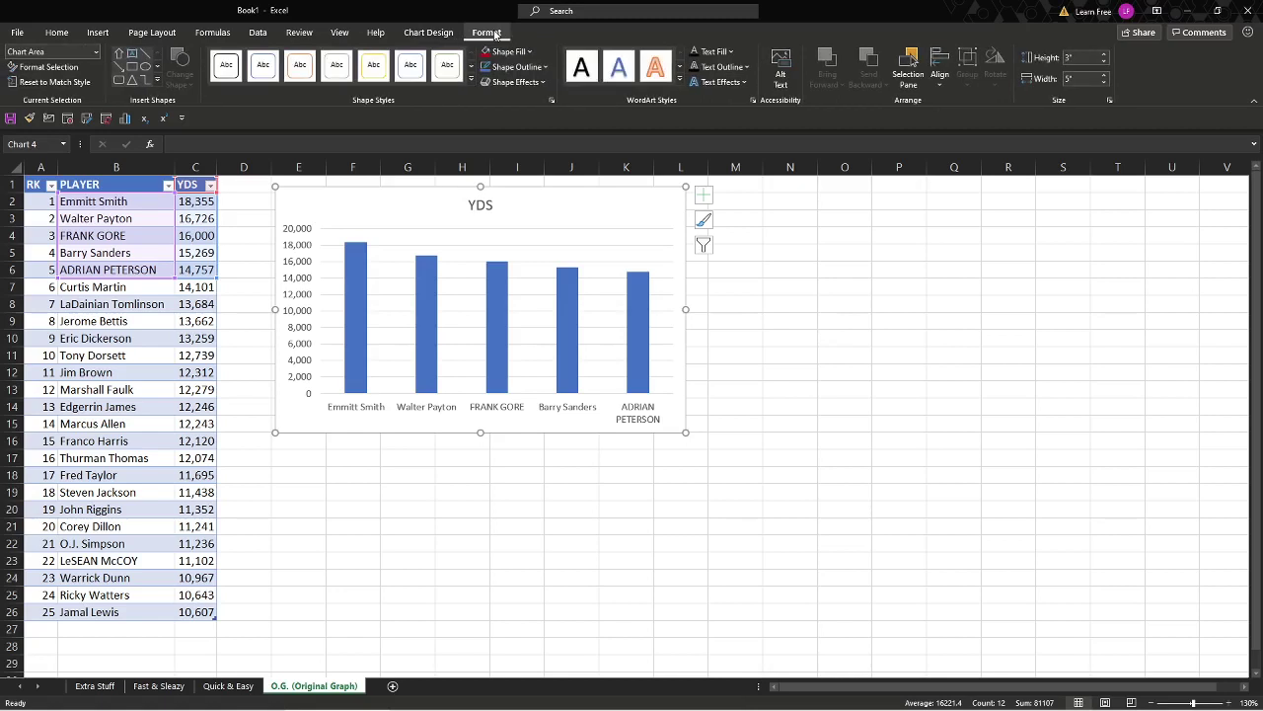
{"action": "left_click", "coordinate": [71, 34]}
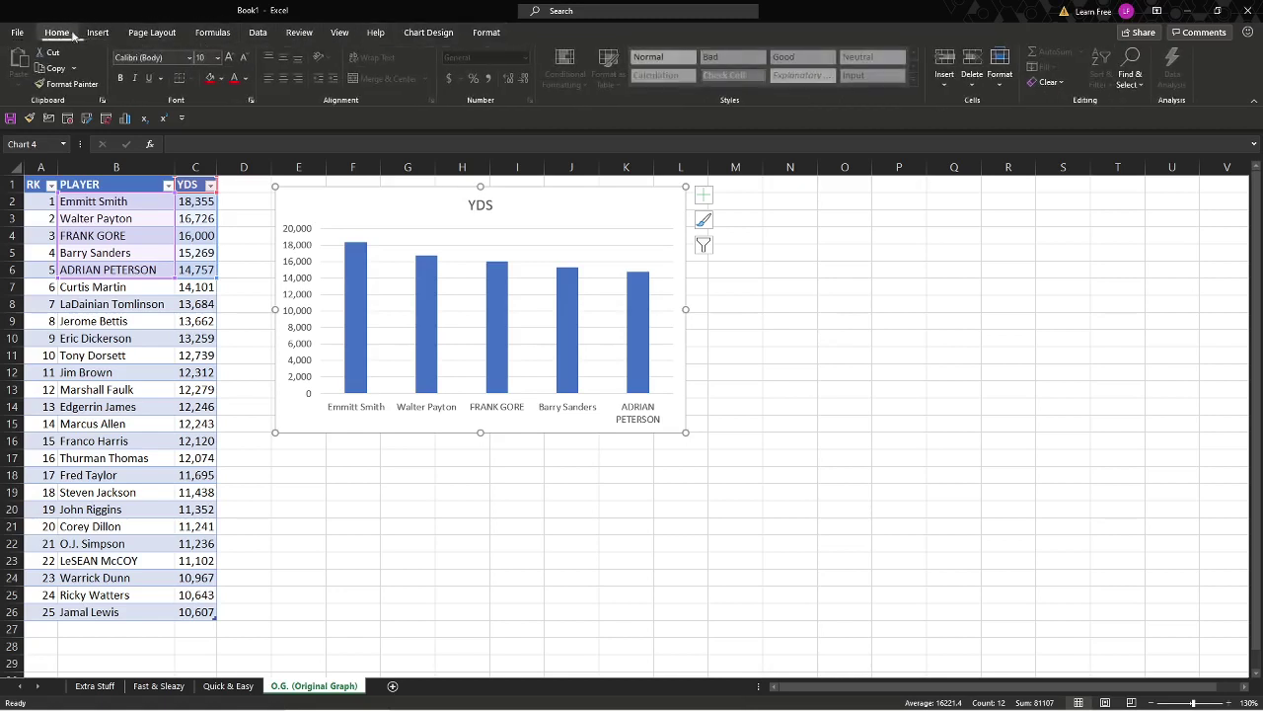
{"action": "right_click", "coordinate": [355, 207]}
{"action": "left_click", "coordinate": [317, 208]}
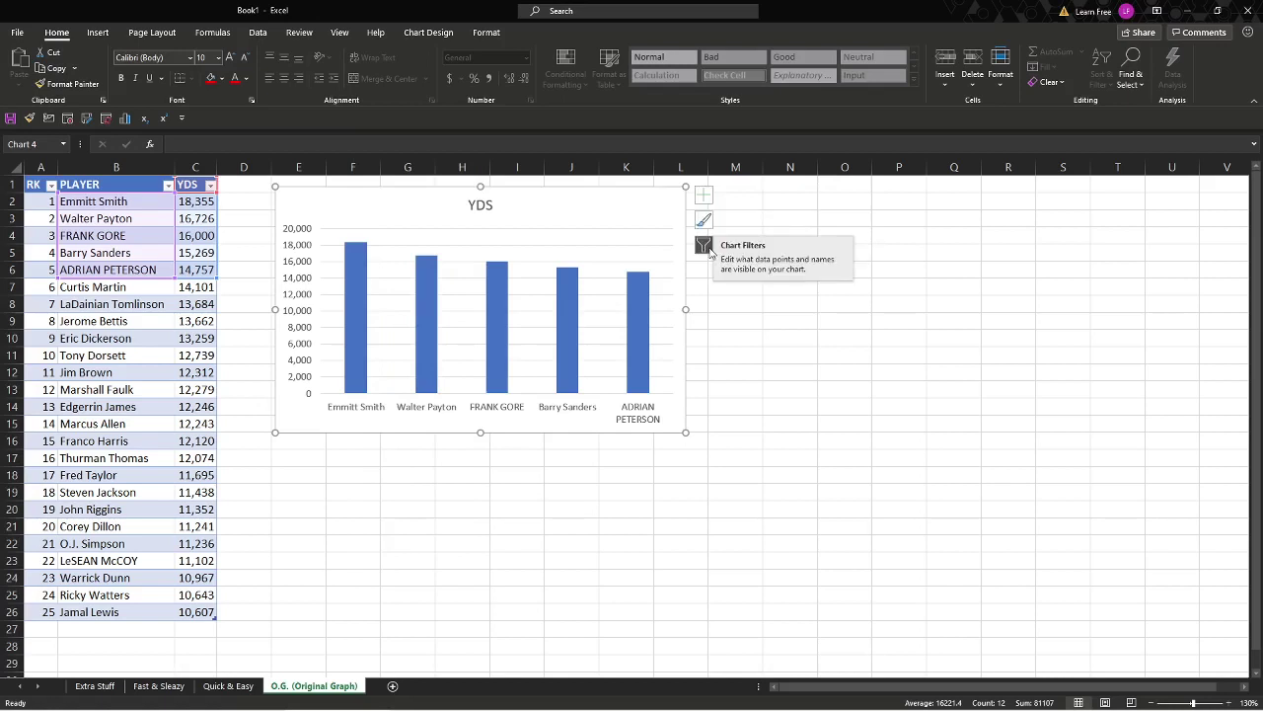
{"action": "left_click", "coordinate": [705, 225]}
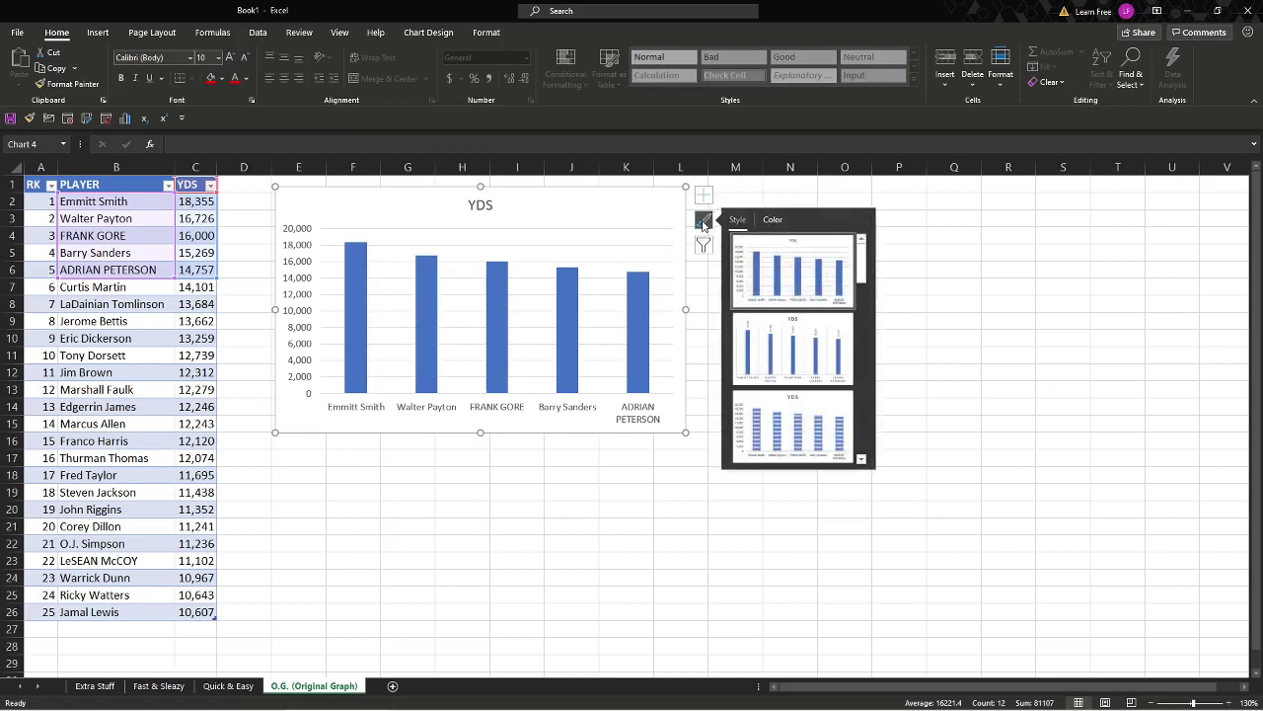
{"action": "left_click", "coordinate": [773, 219]}
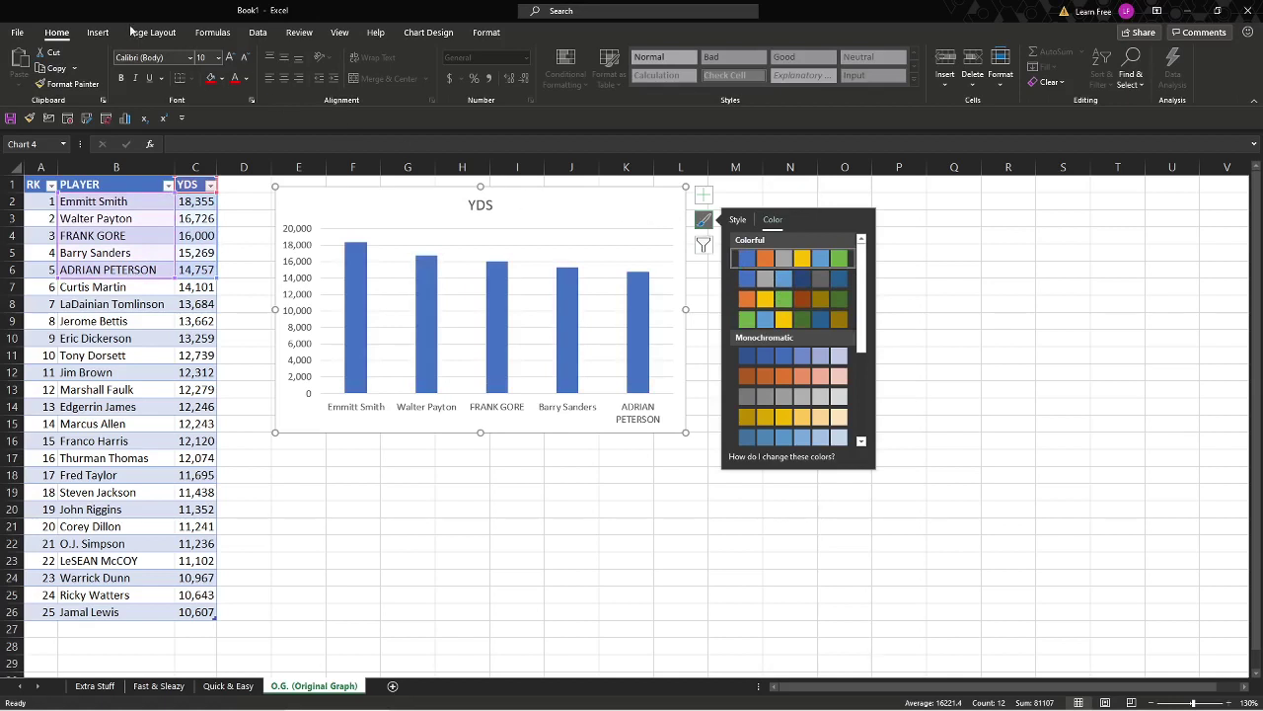
{"action": "left_click", "coordinate": [98, 32]}
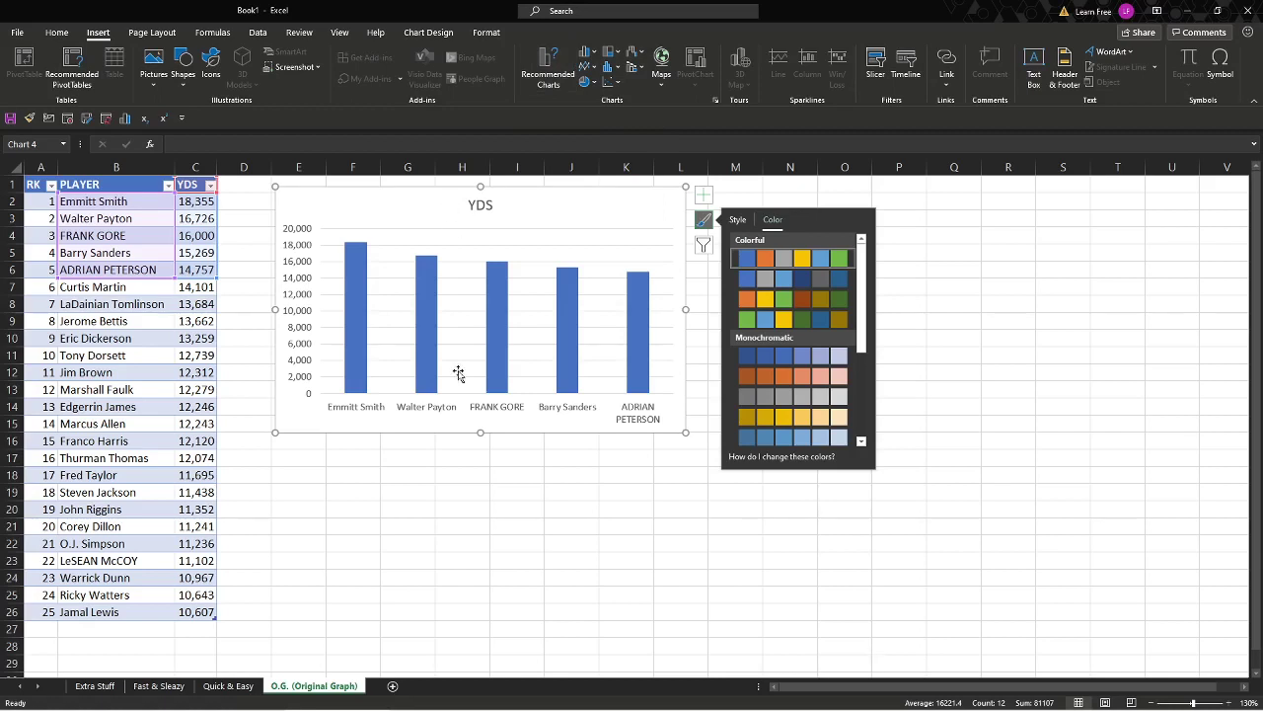
{"action": "left_click", "coordinate": [499, 410]}
{"action": "left_click", "coordinate": [192, 238]}
{"action": "left_click", "coordinate": [373, 210]}
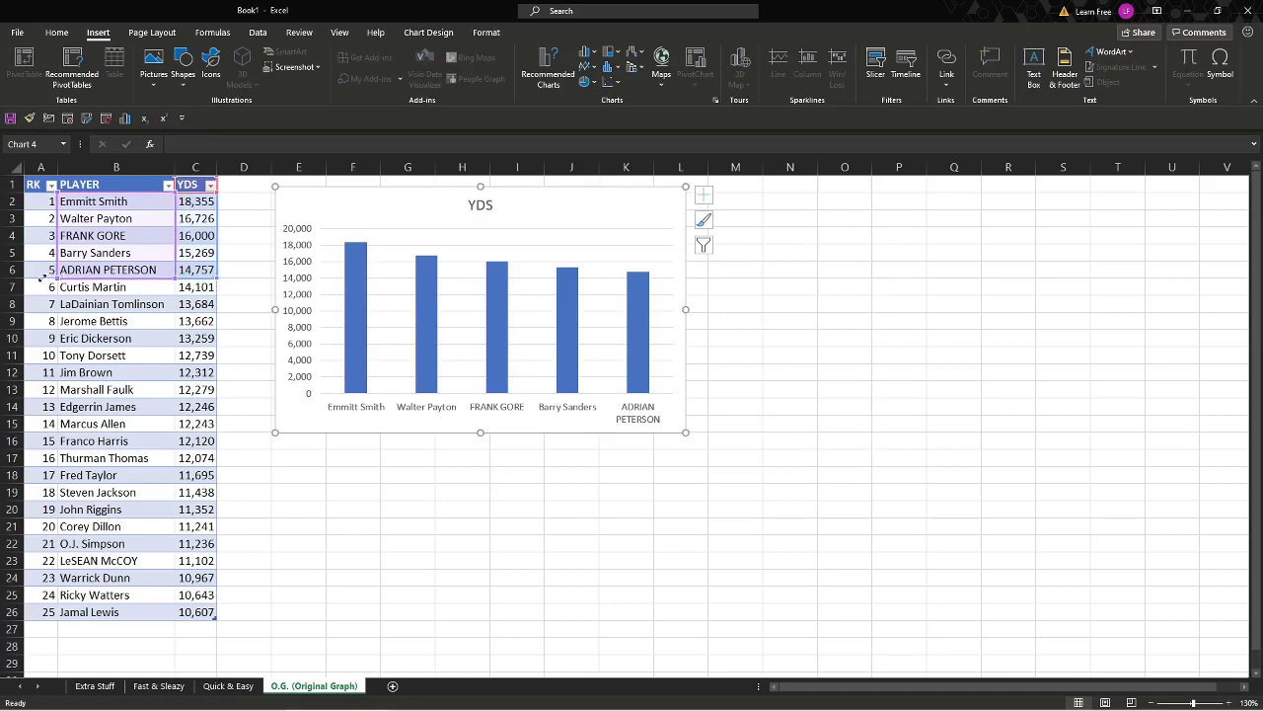
{"action": "left_click", "coordinate": [132, 320]}
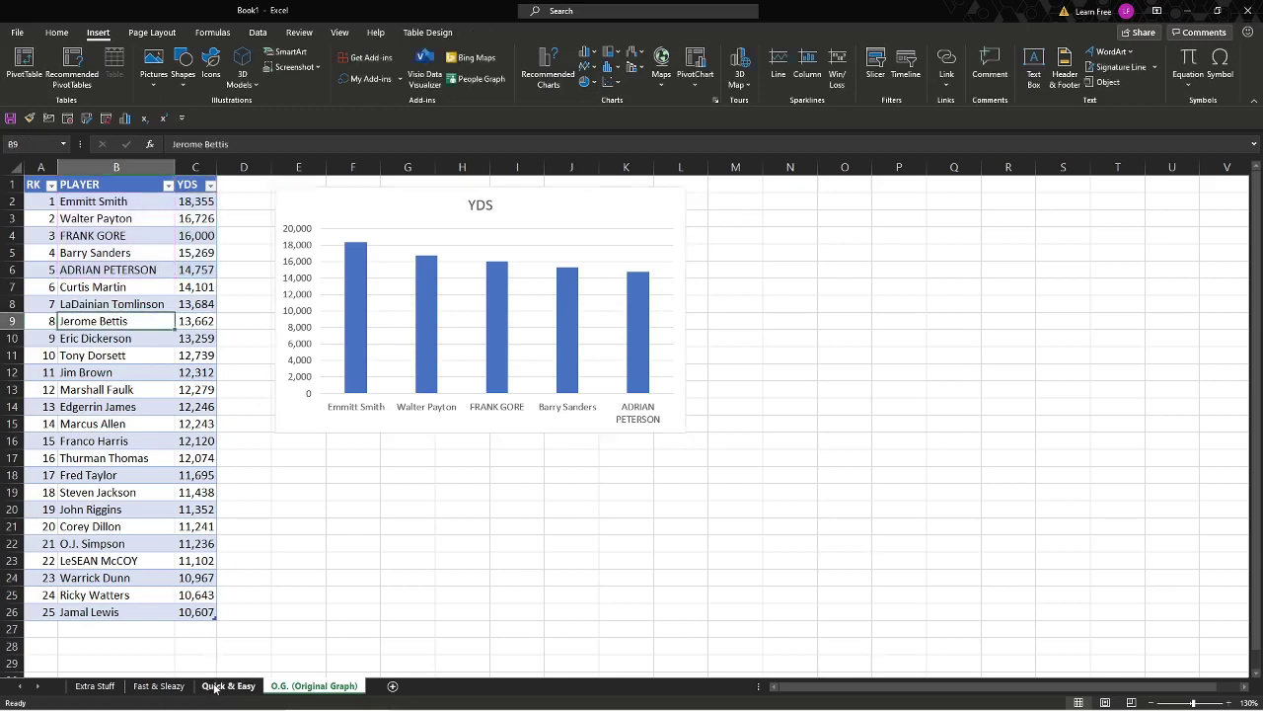
- Fill the columns of the YDS series with standard yellow and deselect the chart
{"action": "right_click", "coordinate": [364, 297]}
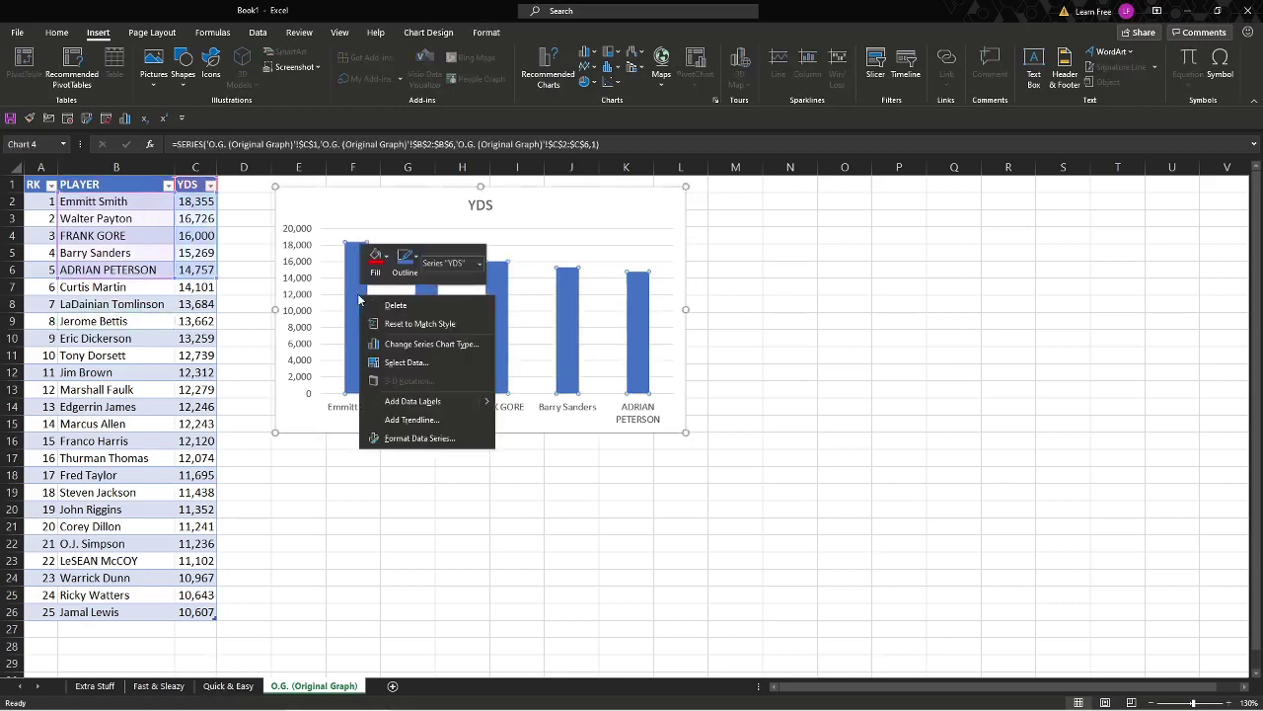
{"action": "left_click", "coordinate": [387, 269]}
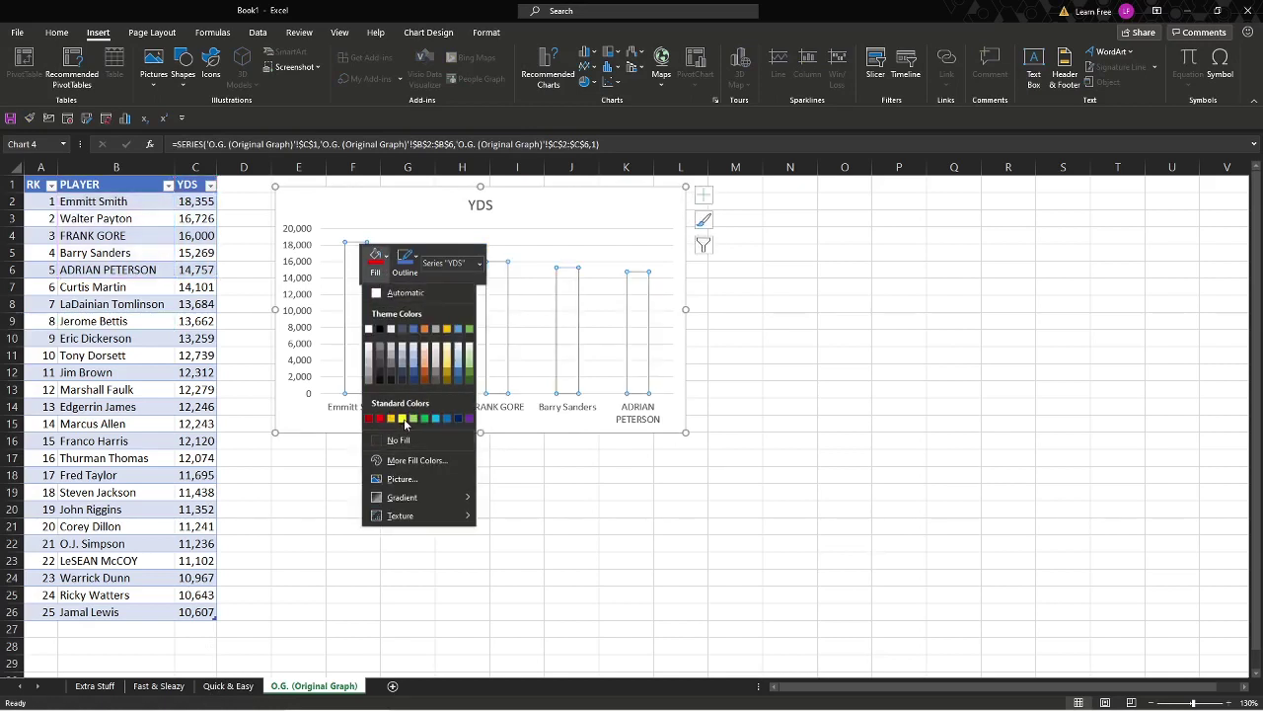
{"action": "left_click", "coordinate": [404, 411]}
{"action": "left_click", "coordinate": [405, 503]}
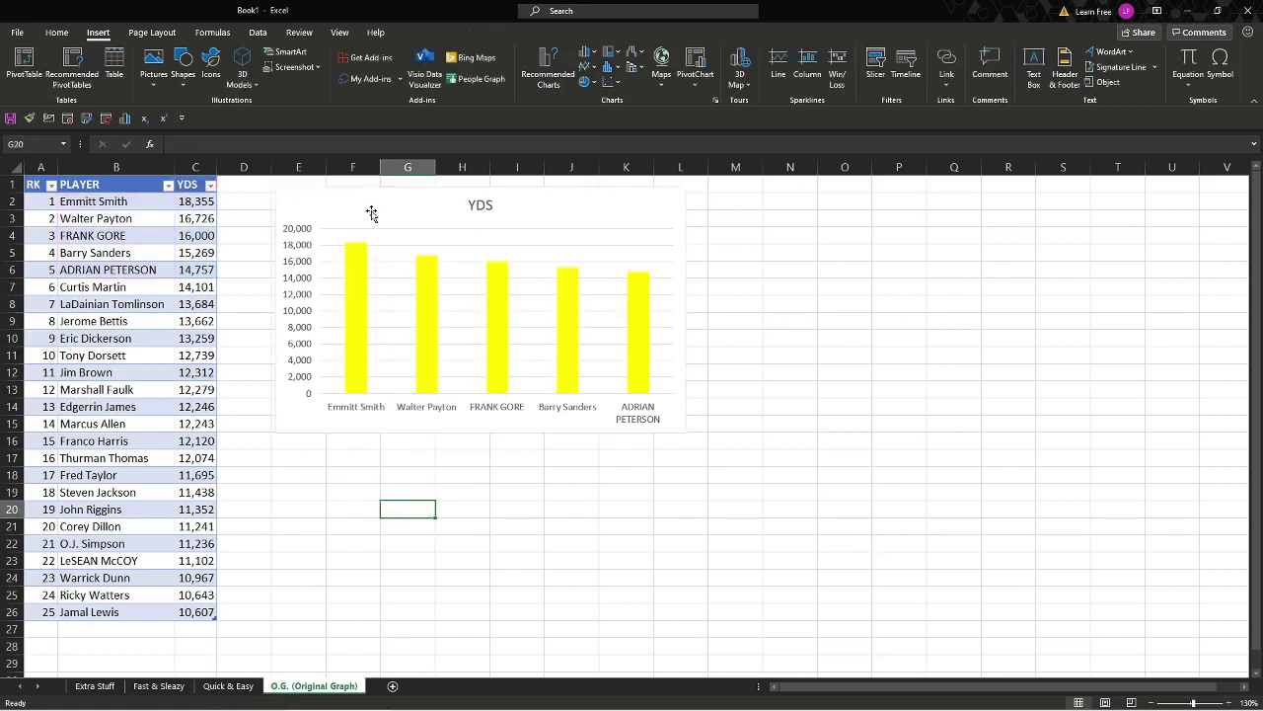
- On the Quick & Easy sheet, select B1:C6 and open the recommended charts for that data
{"action": "left_click", "coordinate": [228, 685]}
{"action": "left_click", "coordinate": [127, 255]}
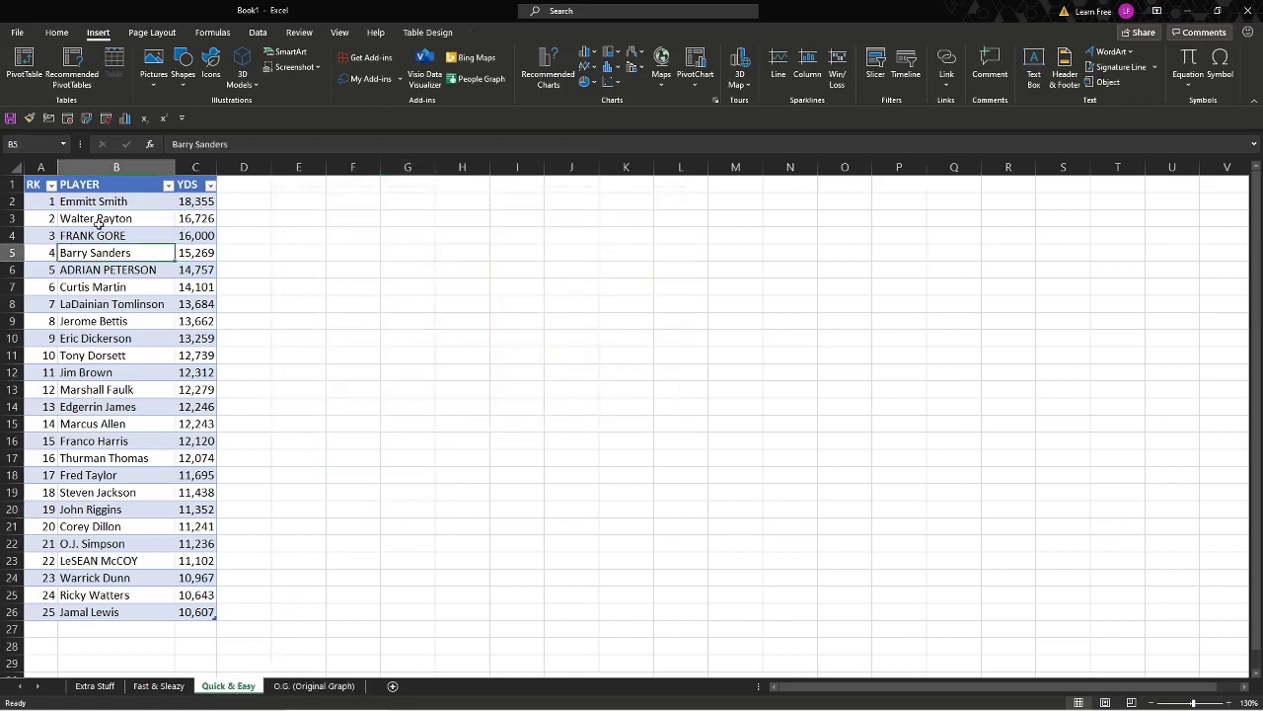
{"action": "left_click_drag", "start_coordinate": [75, 187], "coordinate": [202, 271]}
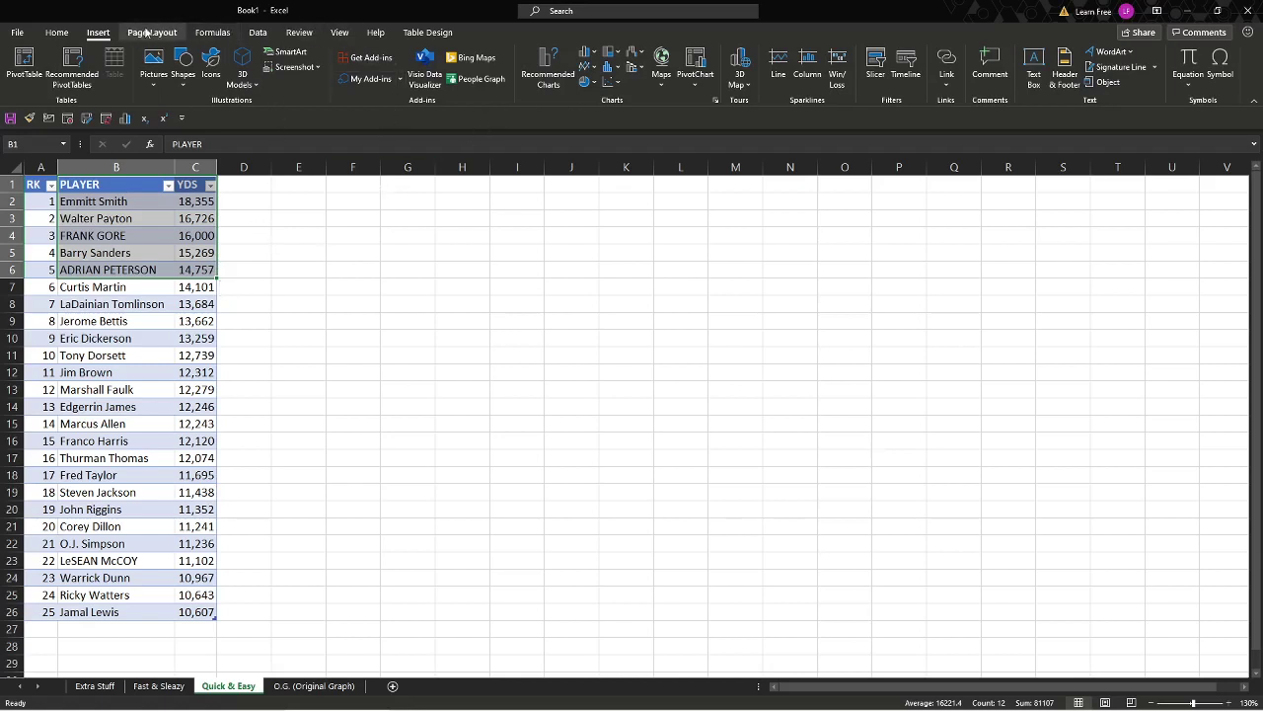
{"action": "left_click", "coordinate": [564, 89]}
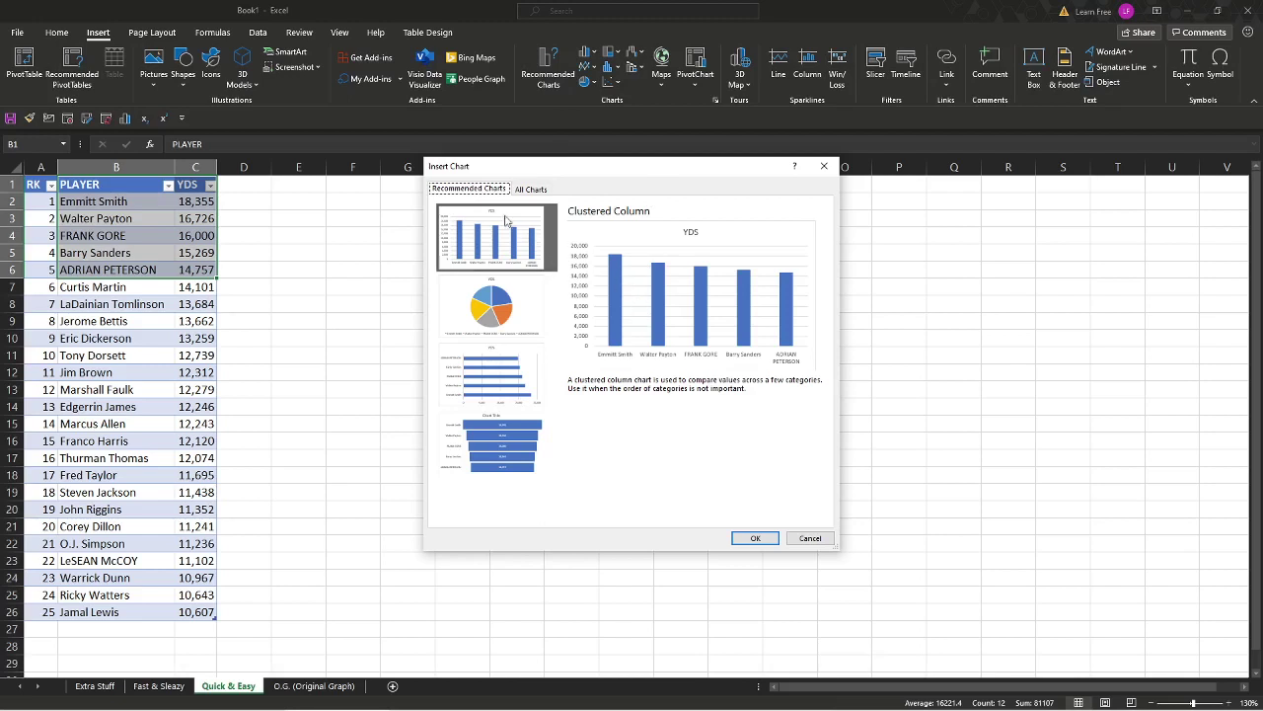
- Browse all chart types for the selected data, previewing each category from Line through Funnel
{"action": "left_click", "coordinate": [526, 189]}
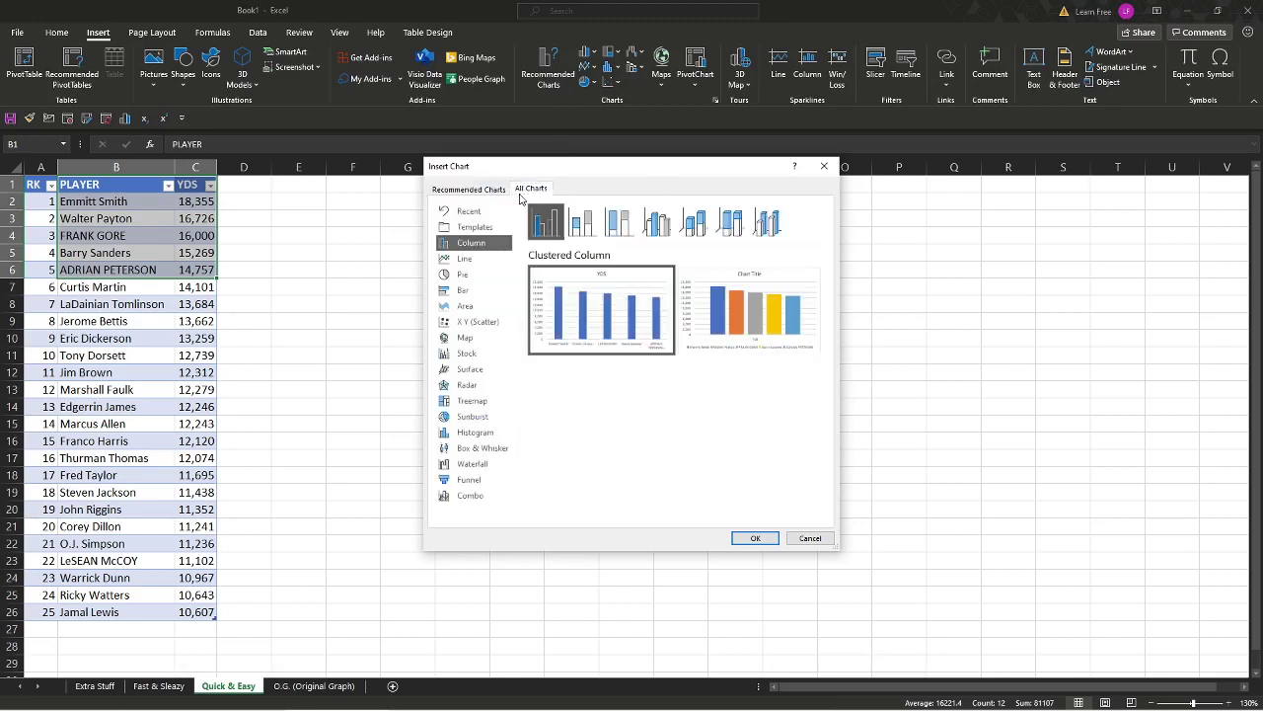
{"action": "left_click", "coordinate": [484, 259]}
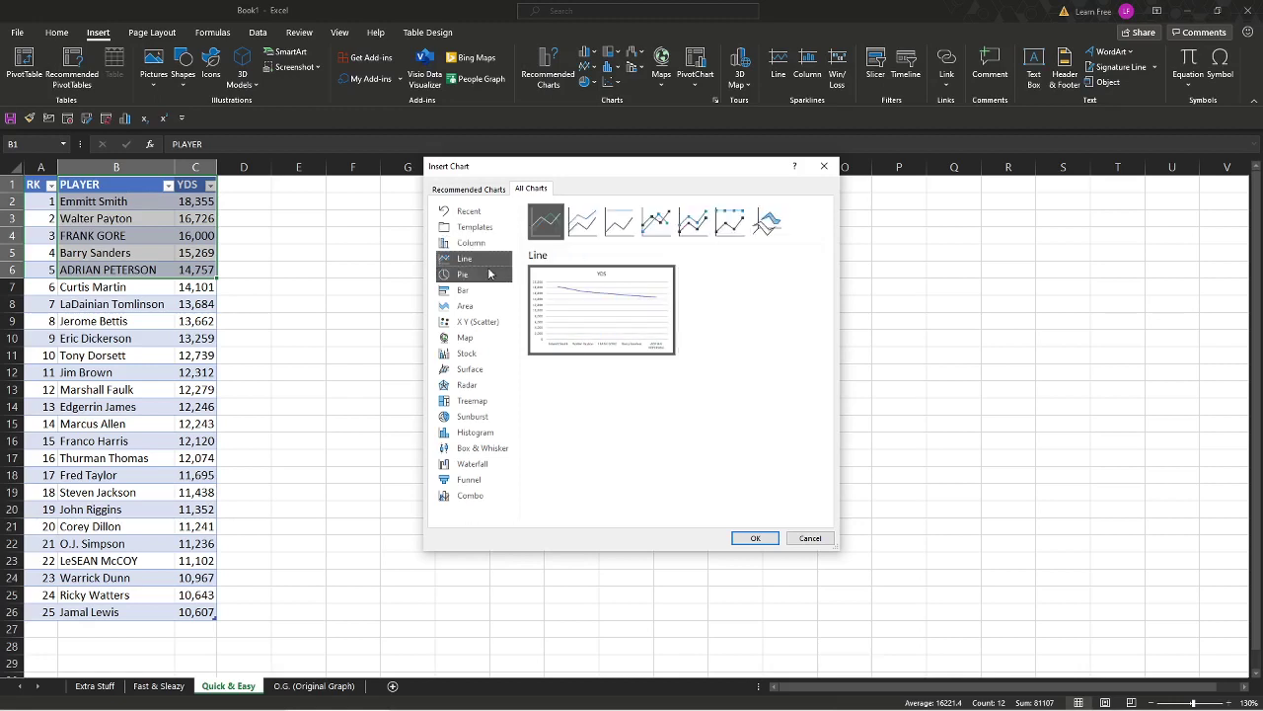
{"action": "left_click", "coordinate": [488, 273]}
{"action": "left_click", "coordinate": [488, 290]}
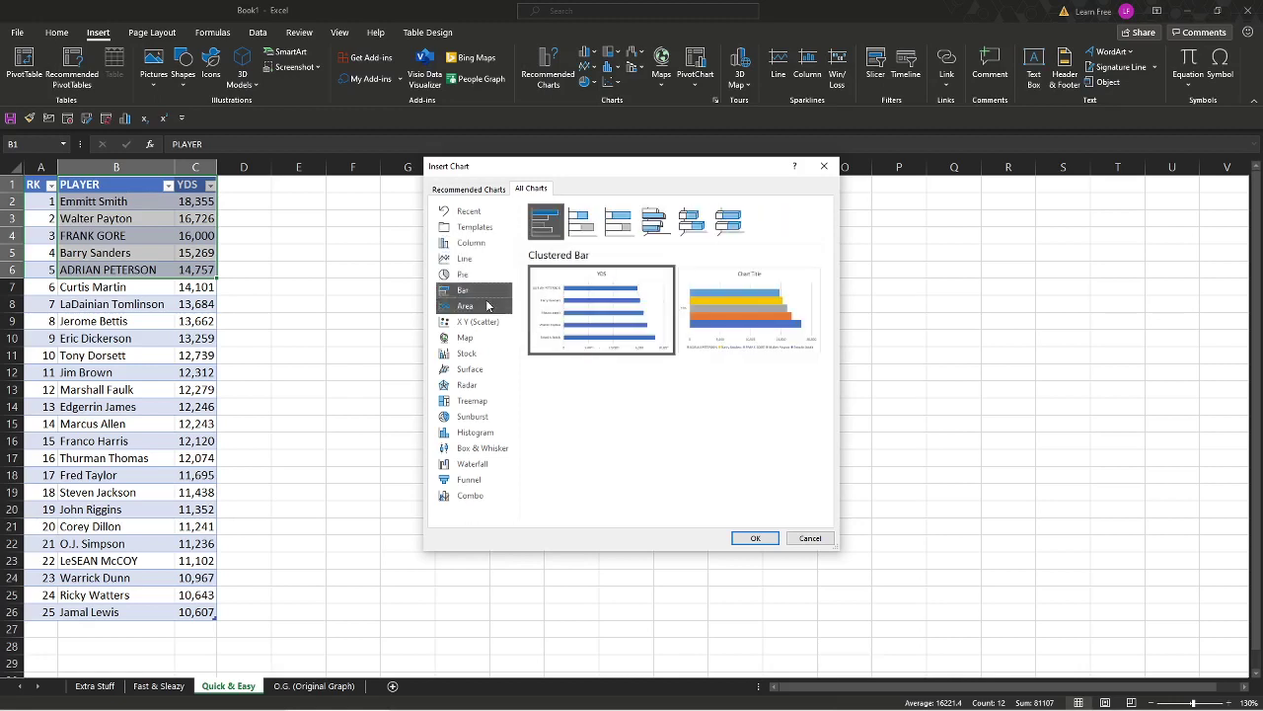
{"action": "left_click", "coordinate": [486, 306]}
{"action": "left_click", "coordinate": [484, 322]}
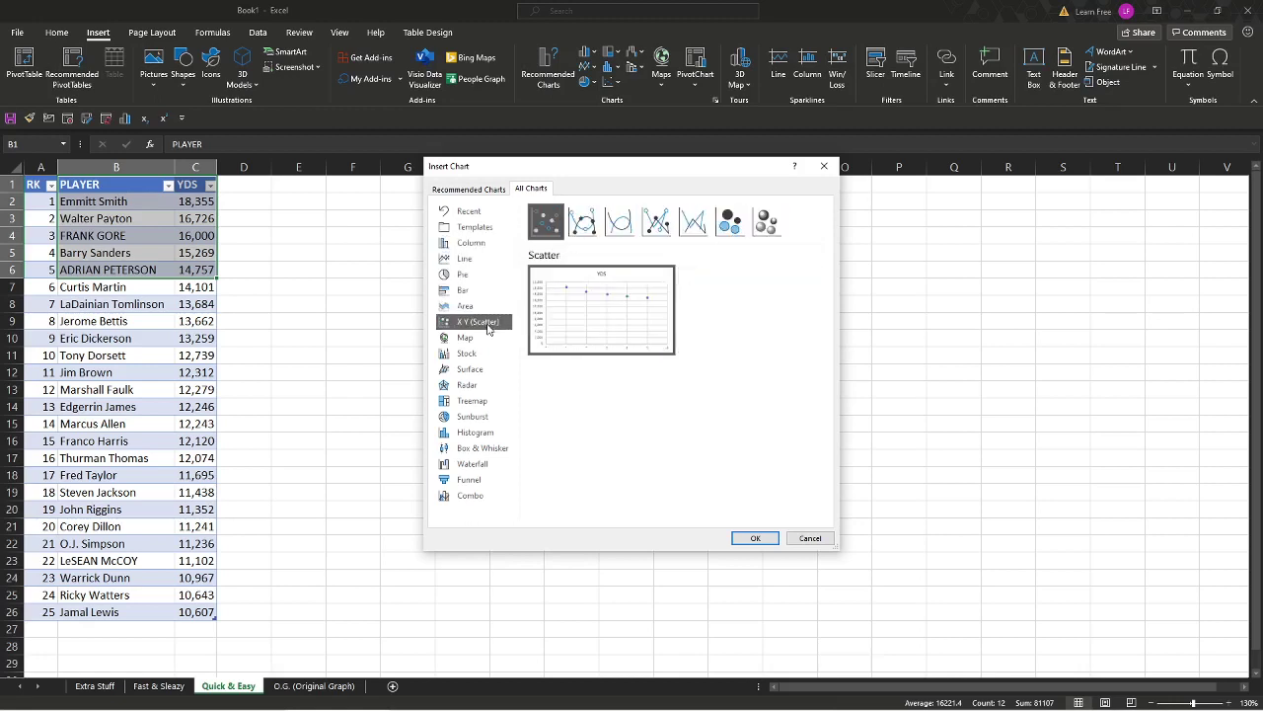
{"action": "left_click", "coordinate": [483, 339]}
{"action": "left_click", "coordinate": [485, 353]}
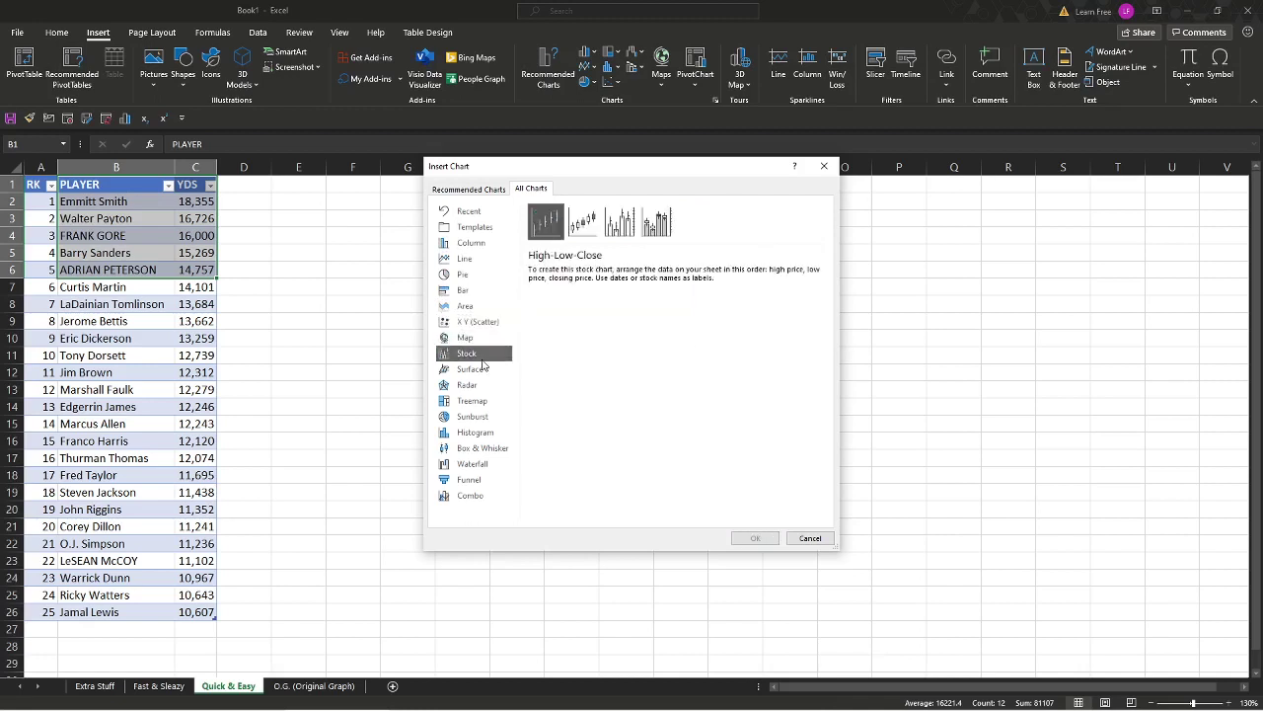
{"action": "left_click", "coordinate": [484, 369]}
{"action": "left_click", "coordinate": [485, 385]}
{"action": "left_click", "coordinate": [483, 401]}
{"action": "left_click", "coordinate": [484, 416]}
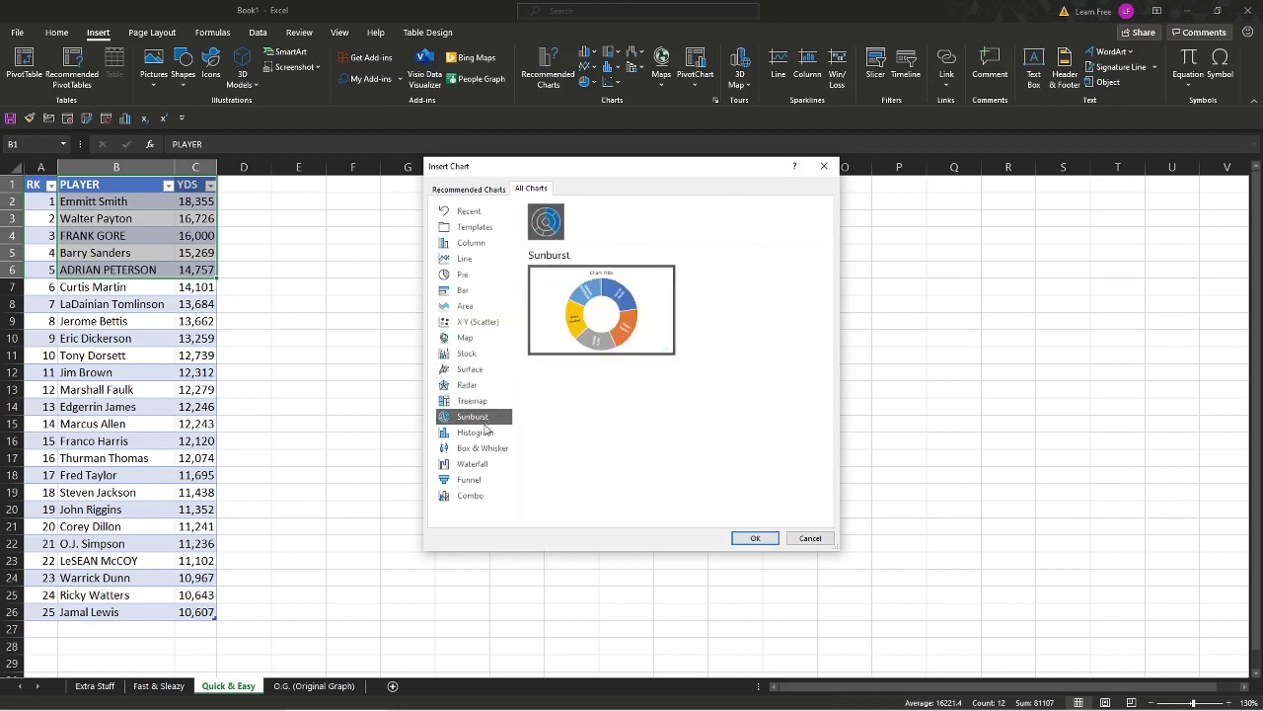
{"action": "left_click", "coordinate": [484, 432]}
{"action": "left_click", "coordinate": [483, 449]}
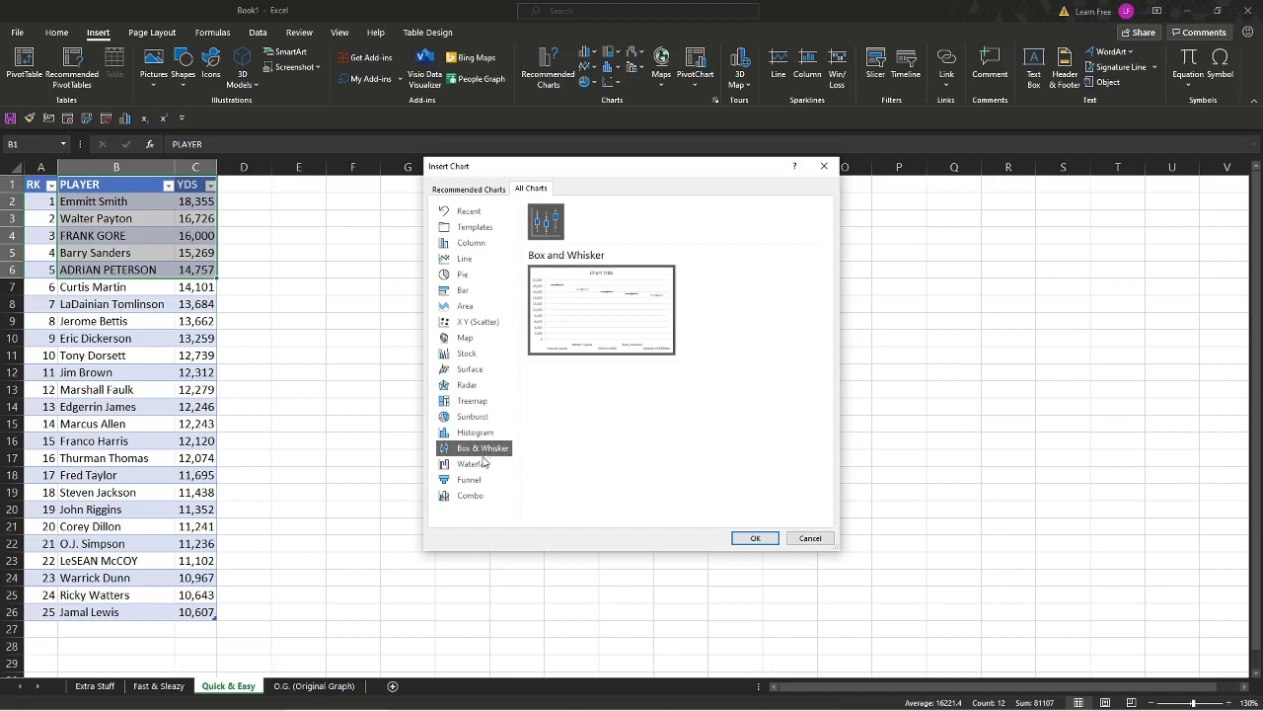
{"action": "left_click", "coordinate": [484, 464]}
{"action": "left_click", "coordinate": [481, 481]}
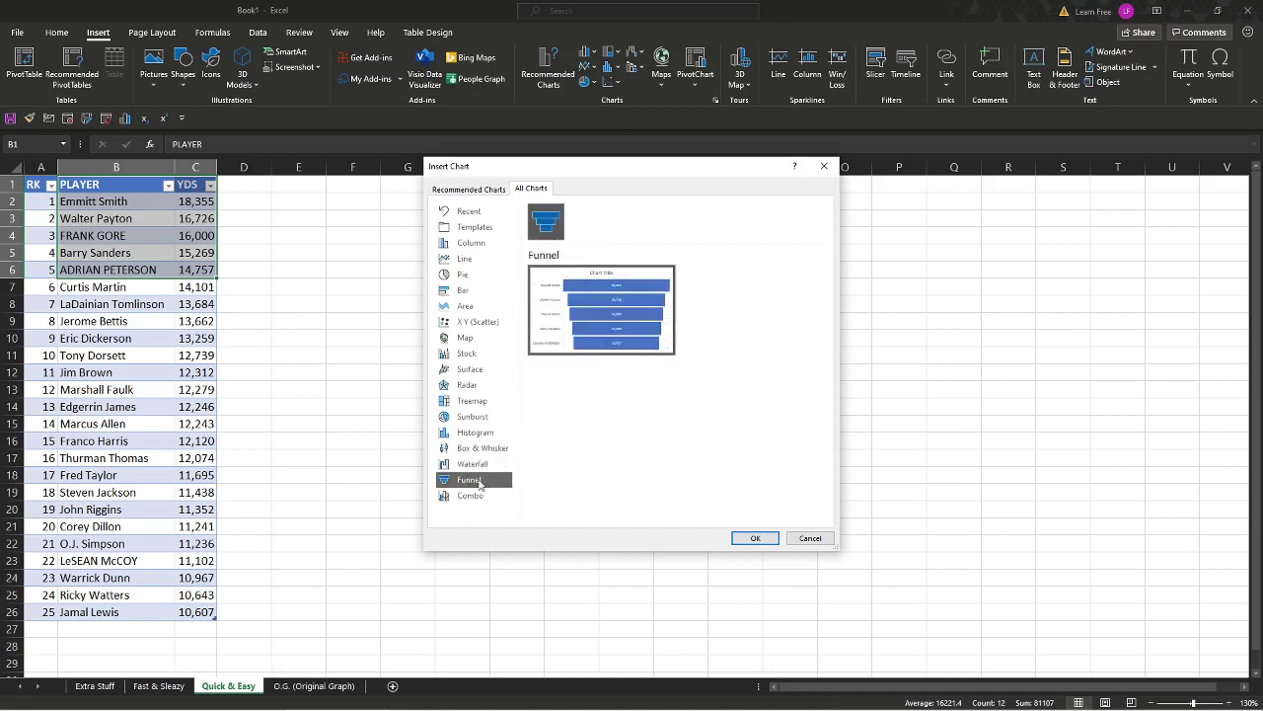
{"action": "left_click", "coordinate": [484, 259]}
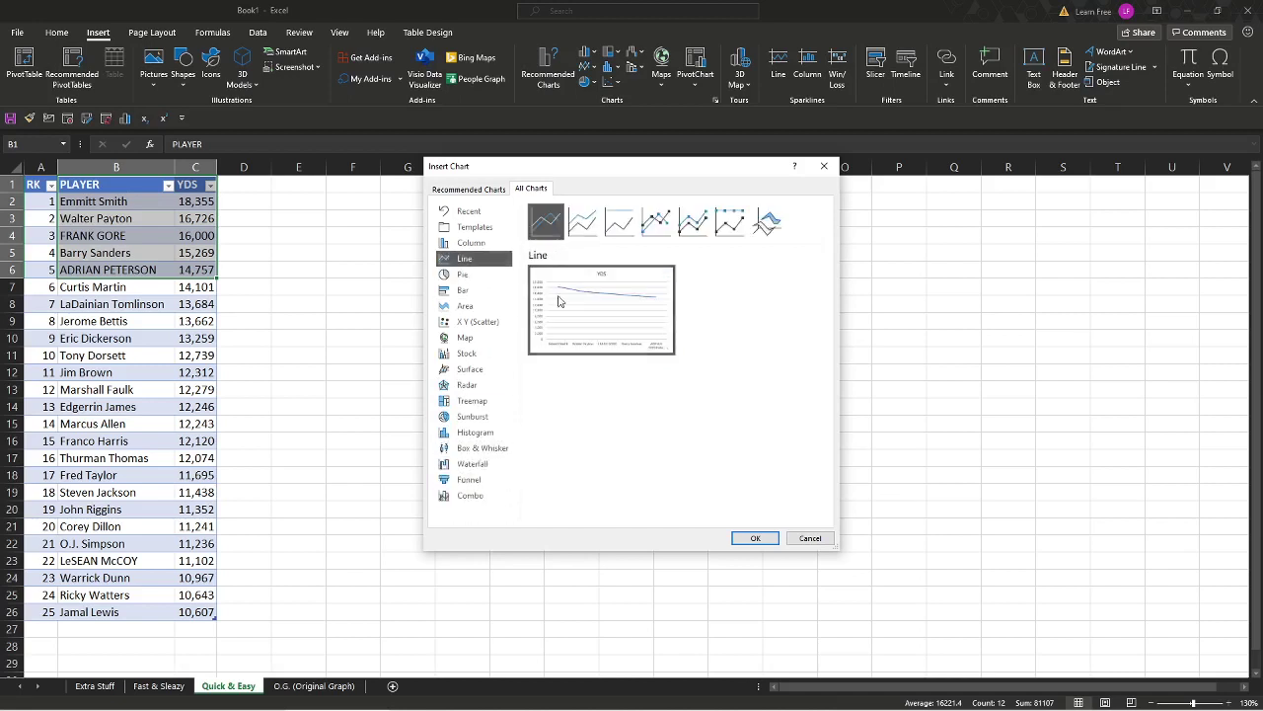
- Insert the single-color clustered column chart and move it beside the table, starting at column E around row 3
{"action": "left_click", "coordinate": [493, 243]}
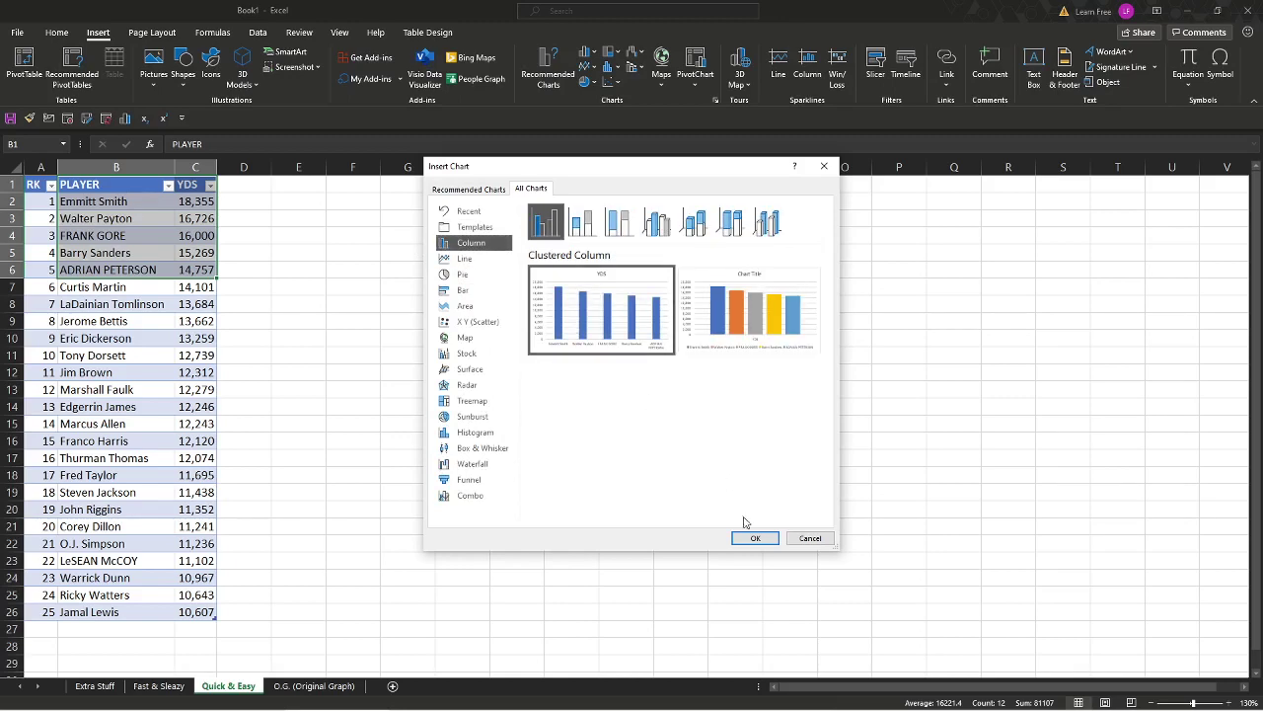
{"action": "left_click", "coordinate": [748, 537]}
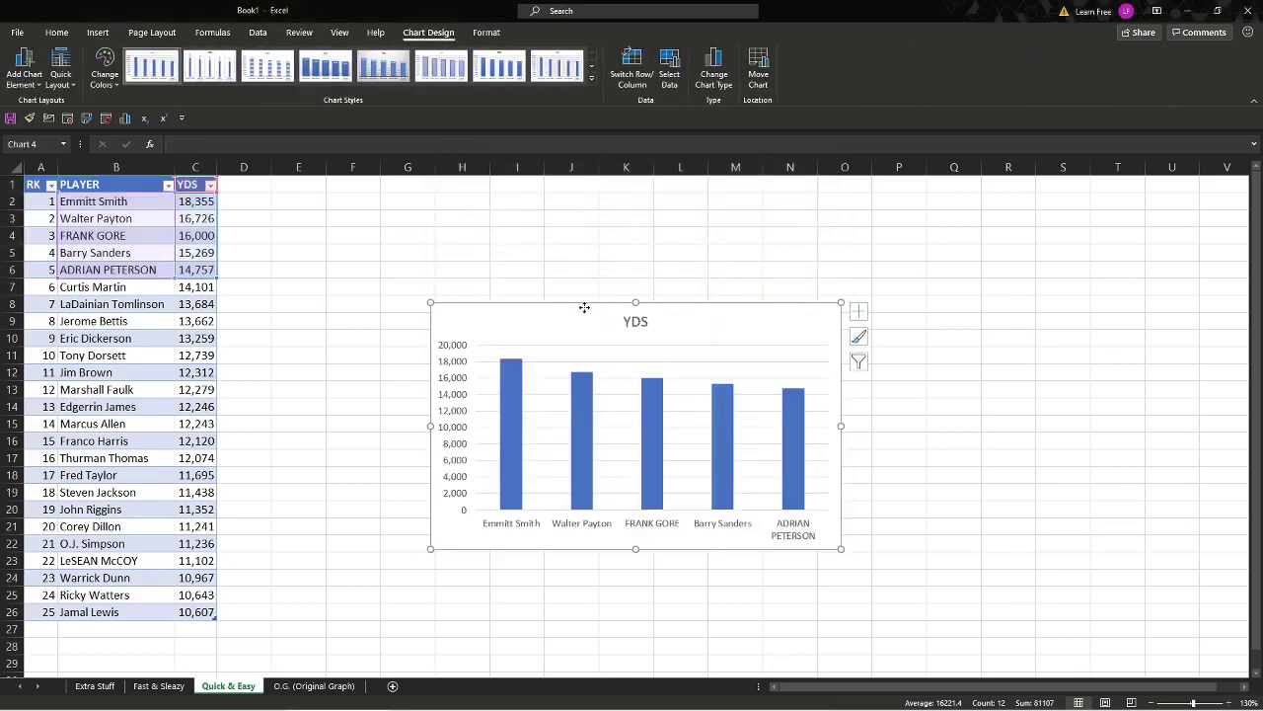
{"action": "left_click_drag", "start_coordinate": [585, 310], "coordinate": [425, 220]}
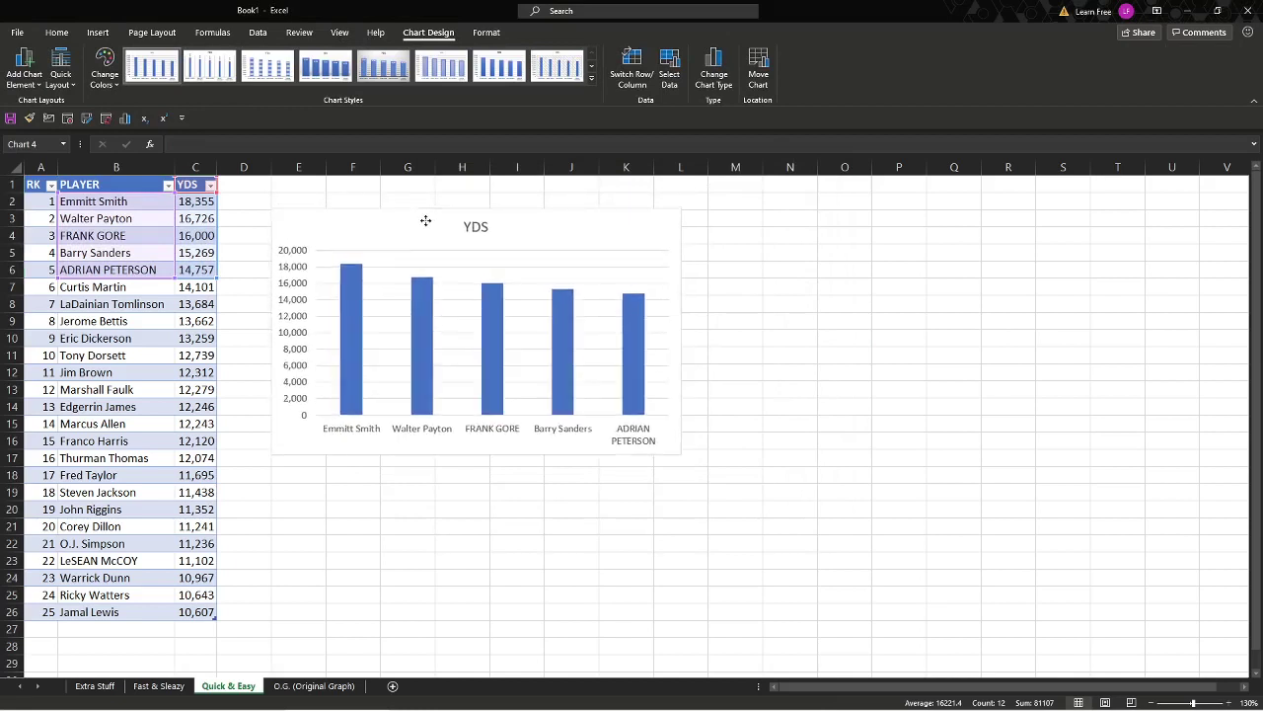
- Apply the chart style with a dark gradient background and wide blue gradient columns
{"action": "left_click", "coordinate": [591, 81]}
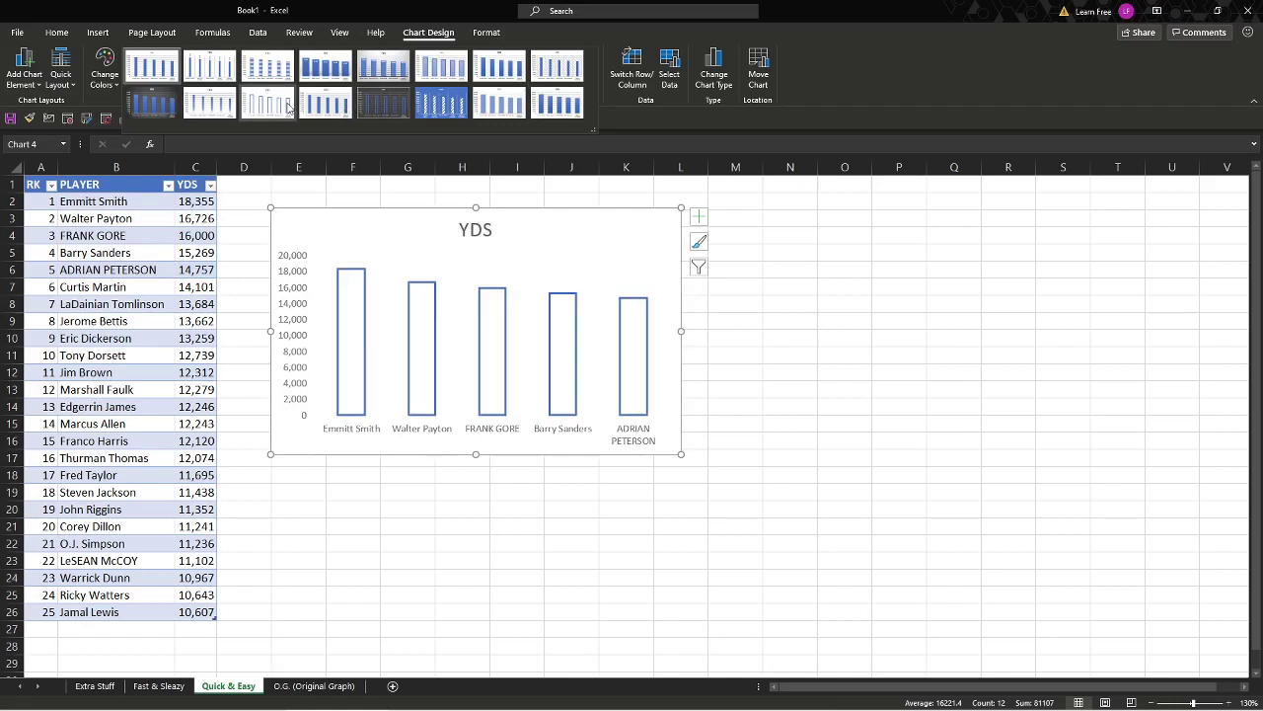
{"action": "left_click", "coordinate": [169, 106]}
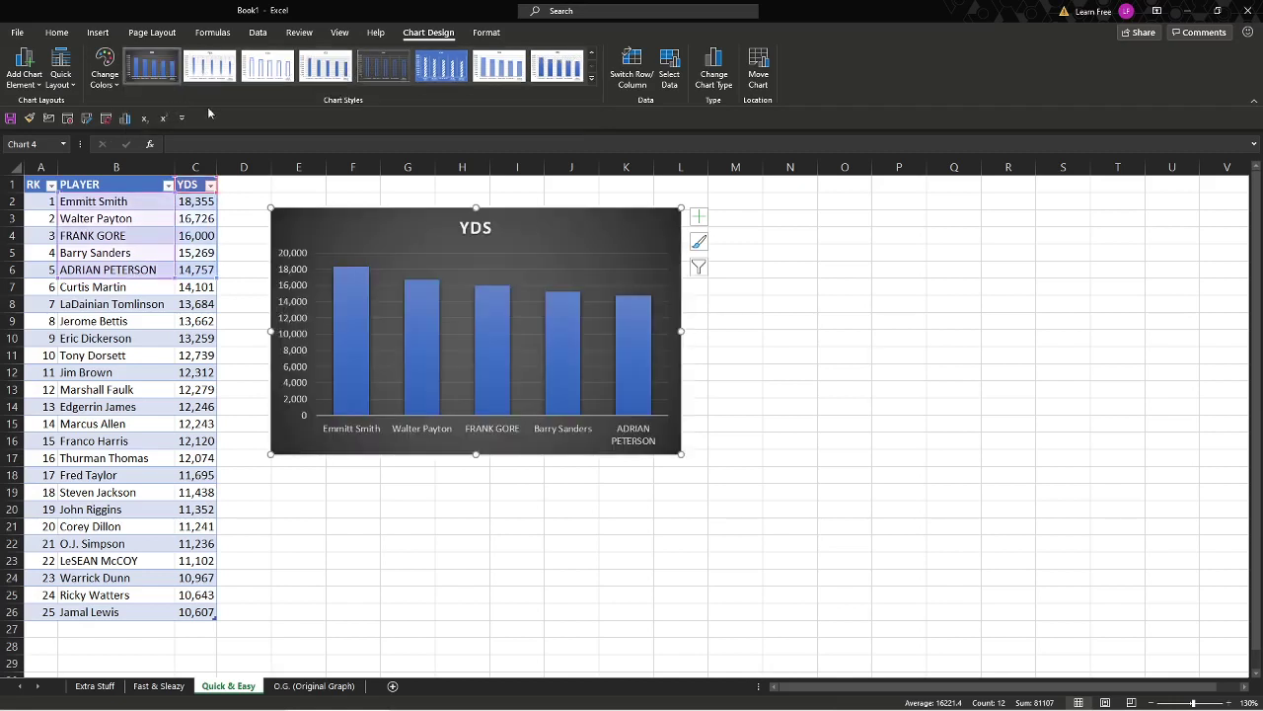
- Replace the chart title with "Career Yards"
{"action": "left_click", "coordinate": [474, 229]}
{"action": "double_click", "coordinate": [474, 232]}
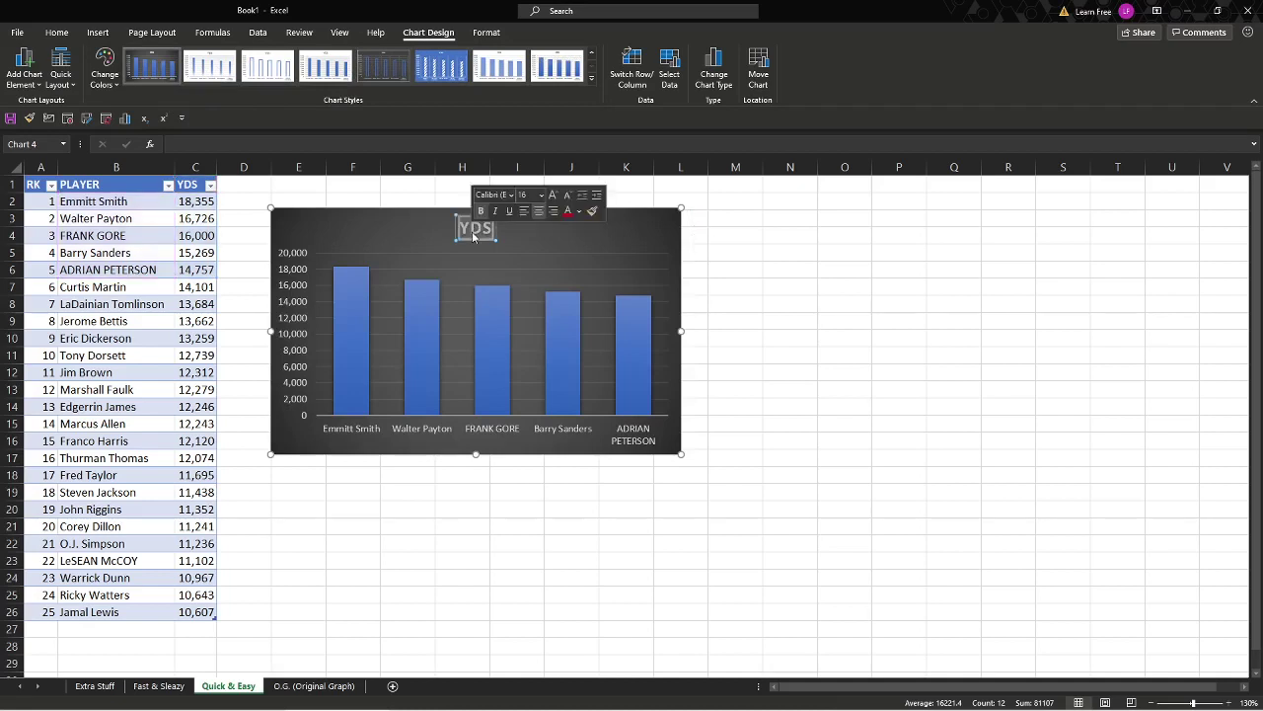
{"action": "type", "text": "C"}
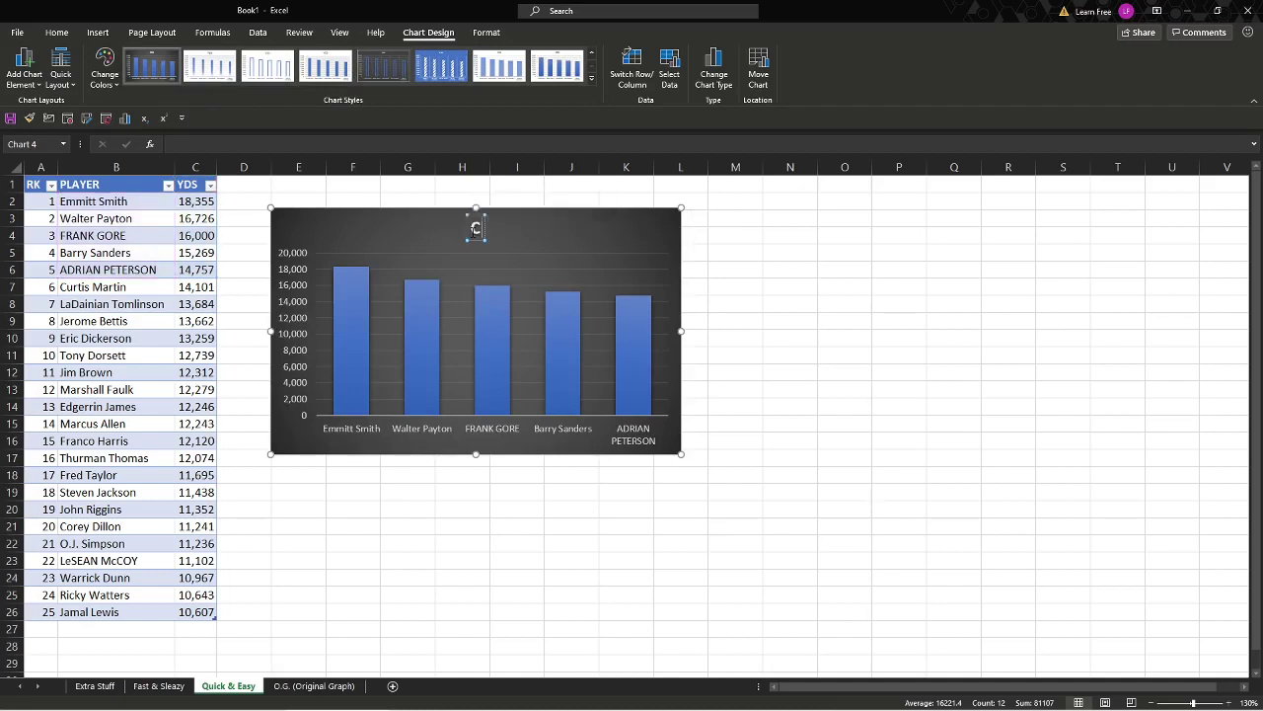
{"action": "type", "text": "areer"}
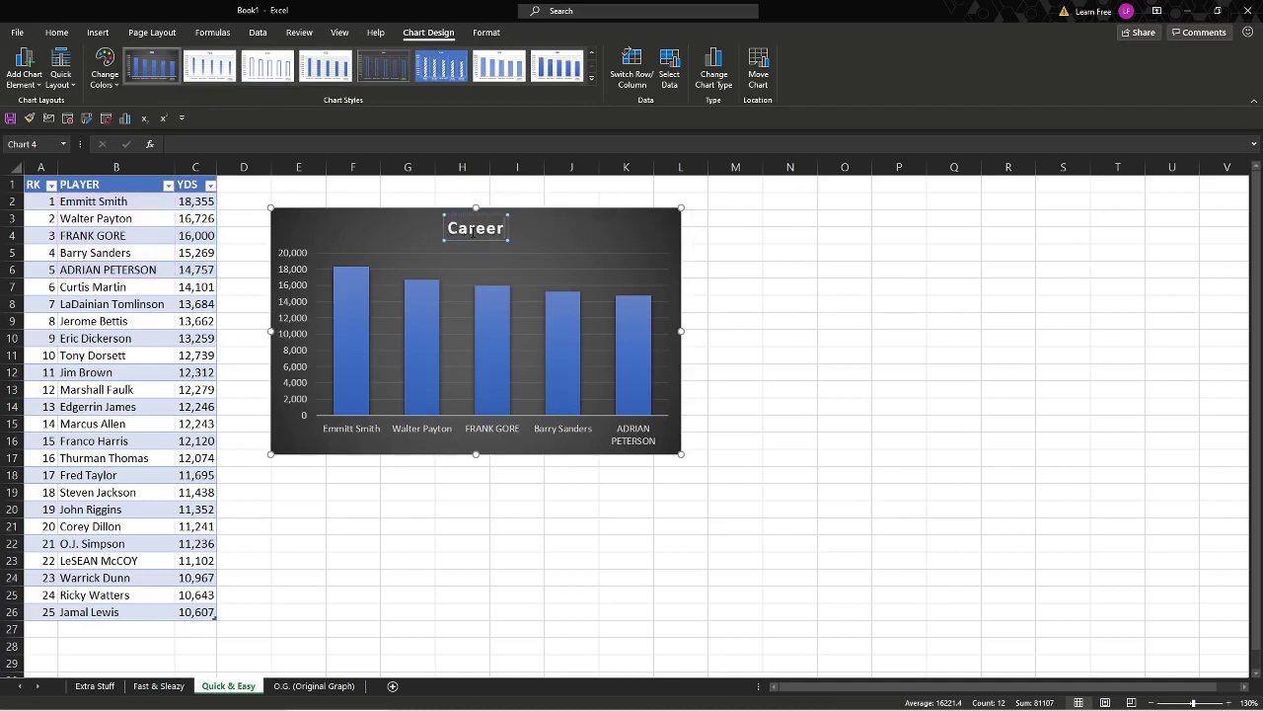
{"action": "type", "text": " Yards"}
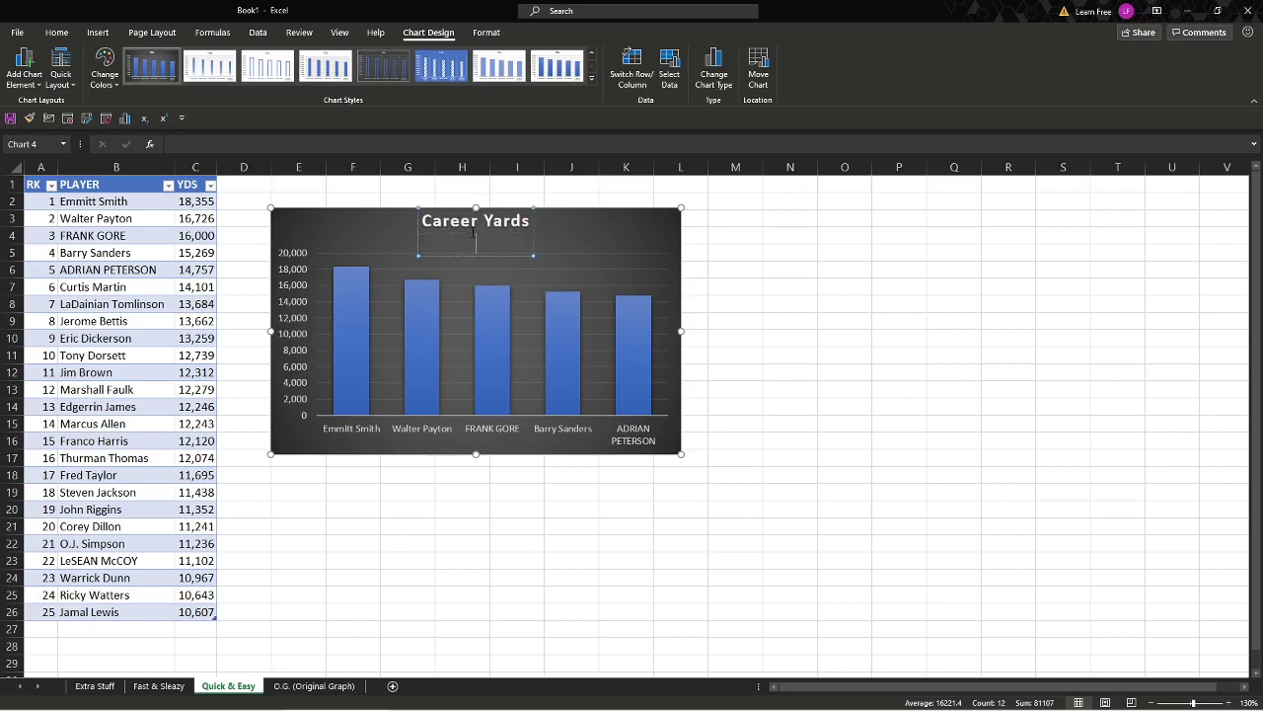
{"action": "key", "text": "Escape"}
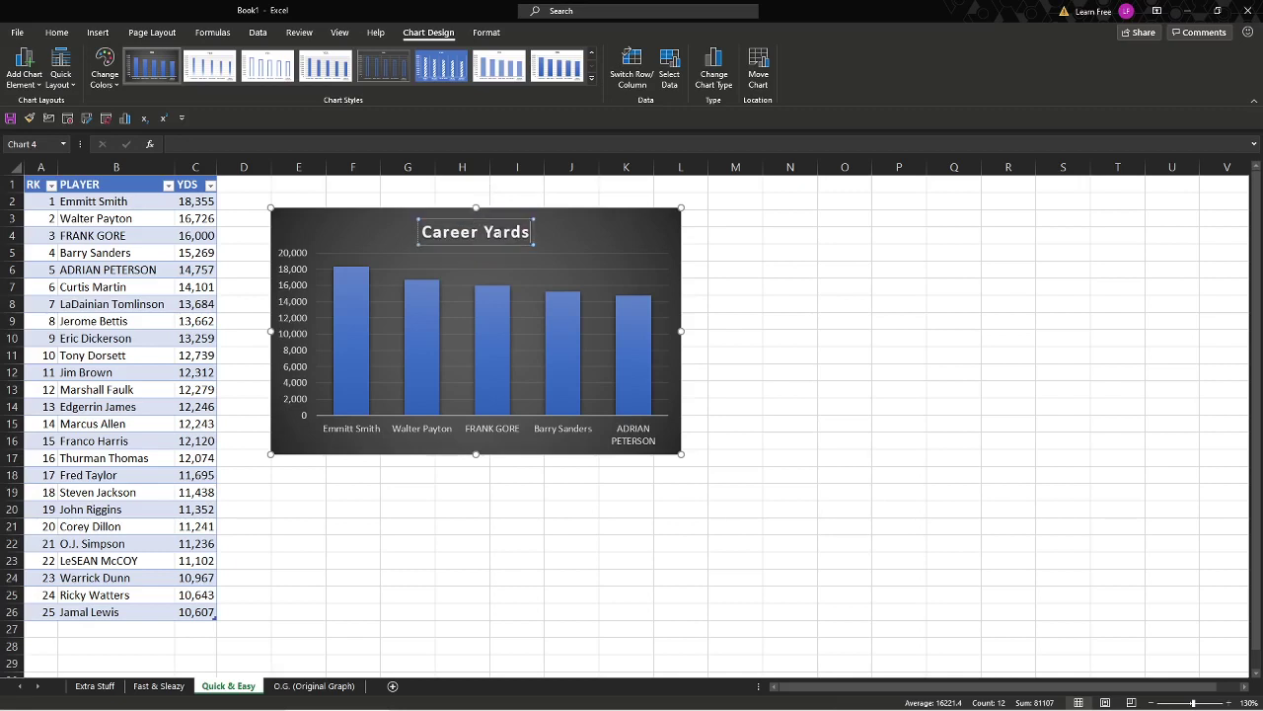
{"action": "left_click", "coordinate": [696, 234]}
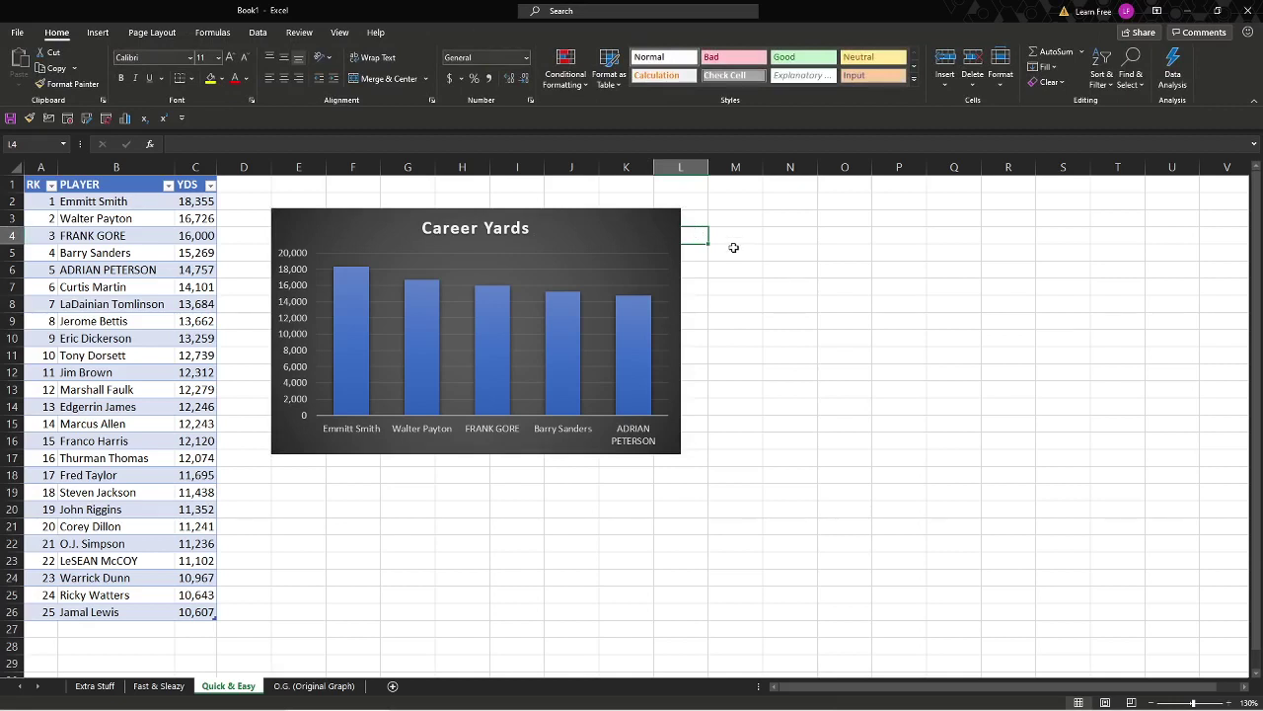
- Retype the fifth player's name in cell B6 in proper case as "Adrian Peterson"
{"action": "left_click", "coordinate": [633, 432]}
{"action": "left_click", "coordinate": [161, 254]}
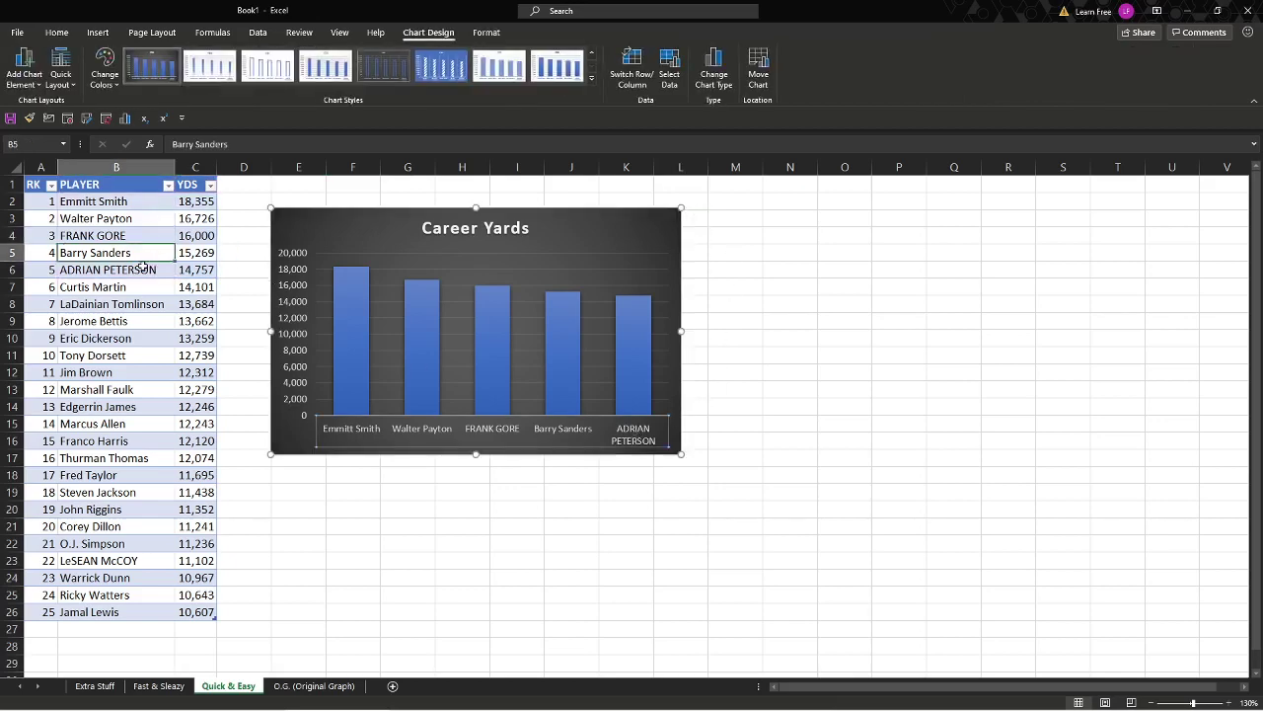
{"action": "left_click", "coordinate": [140, 269]}
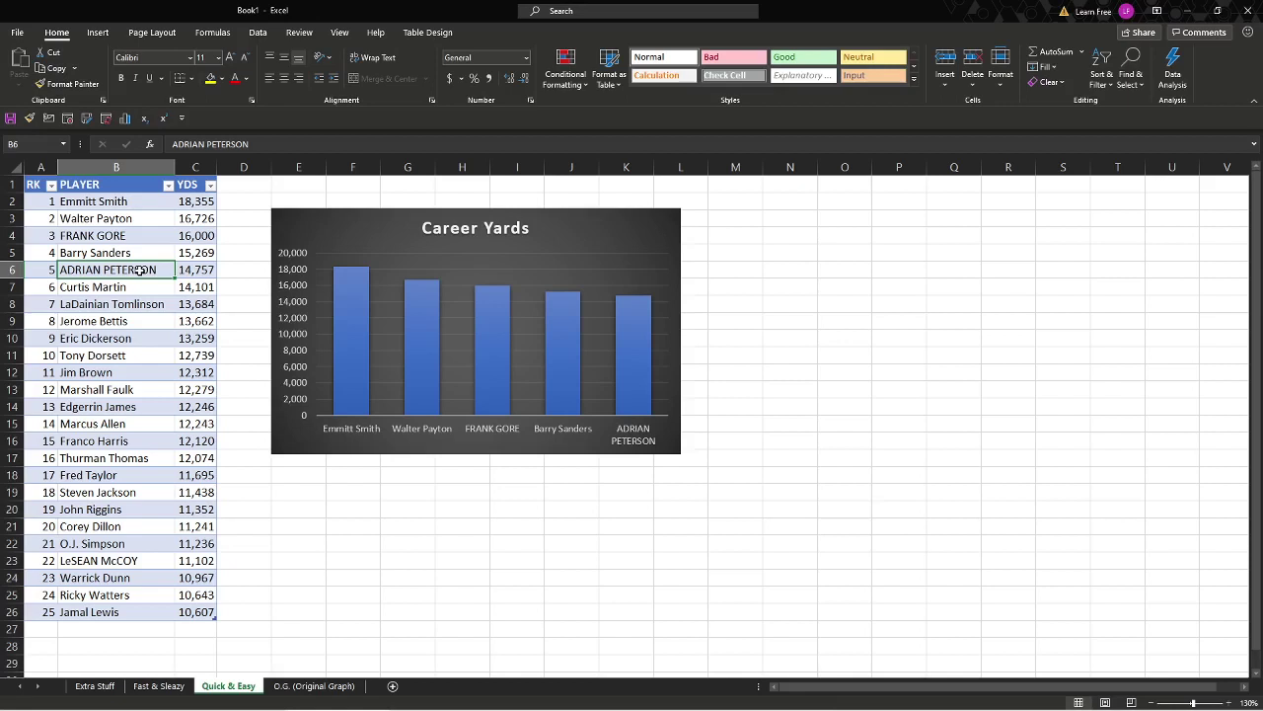
{"action": "type", "text": "Adrian"}
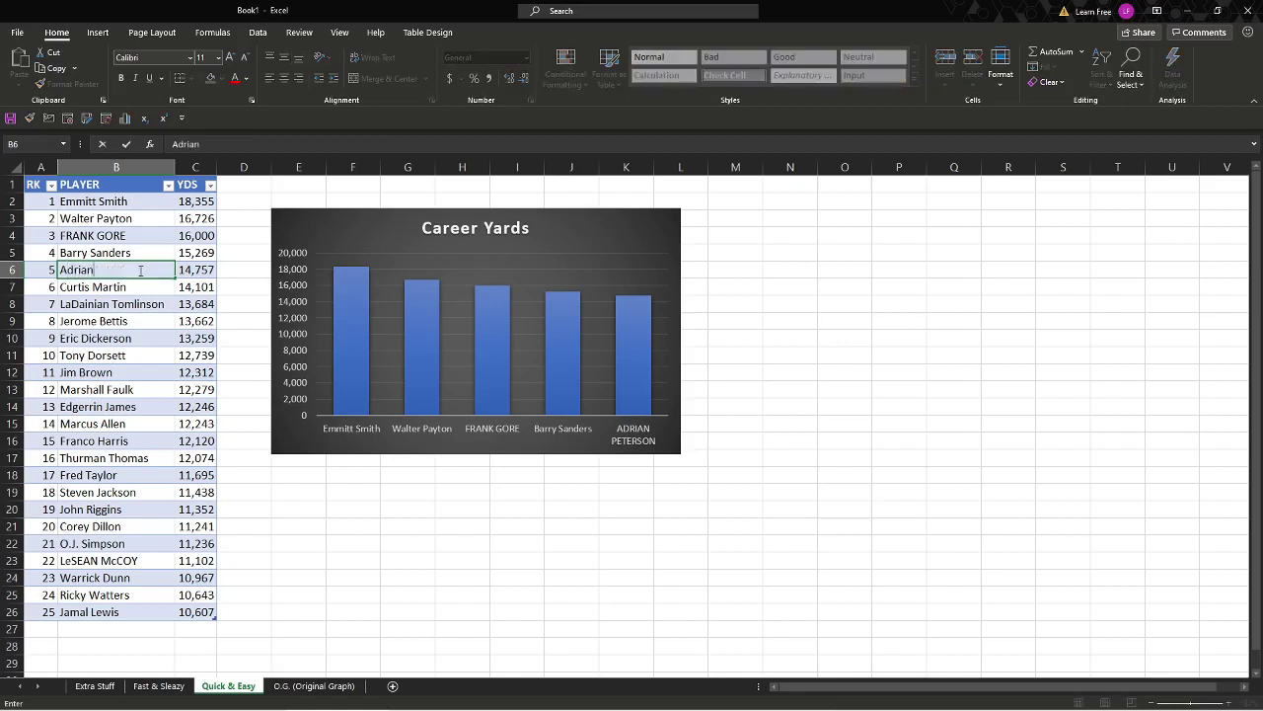
{"action": "type", "text": " Peterson"}
{"action": "key", "text": "Return"}
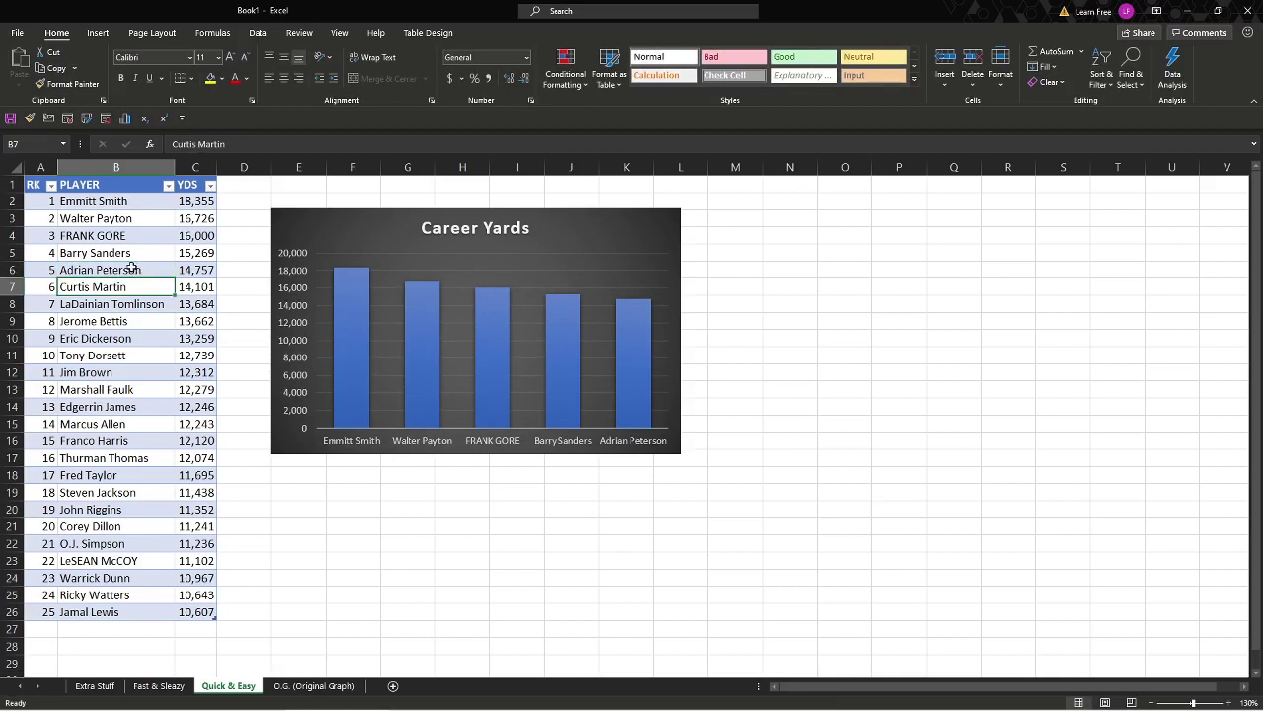
- Enter a PROPER formula in D4 that converts the player name in B4 to proper case
{"action": "left_click", "coordinate": [228, 241]}
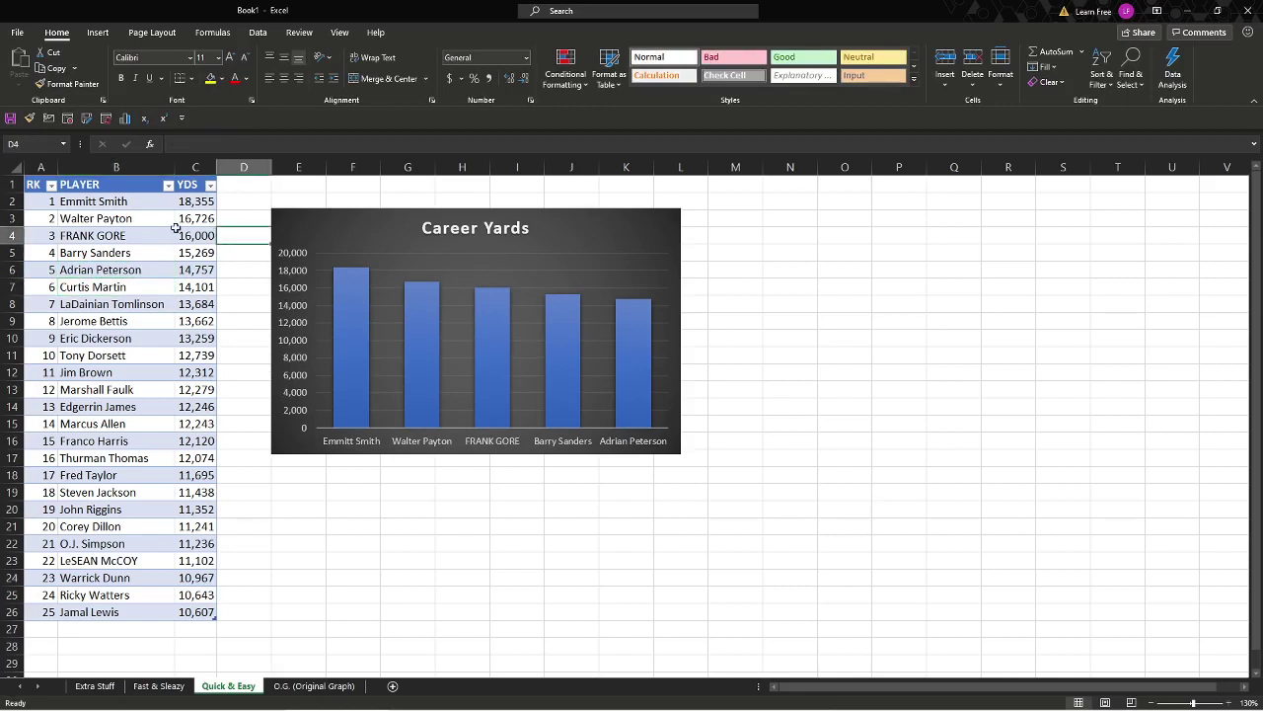
{"action": "type", "text": "=PROPER("}
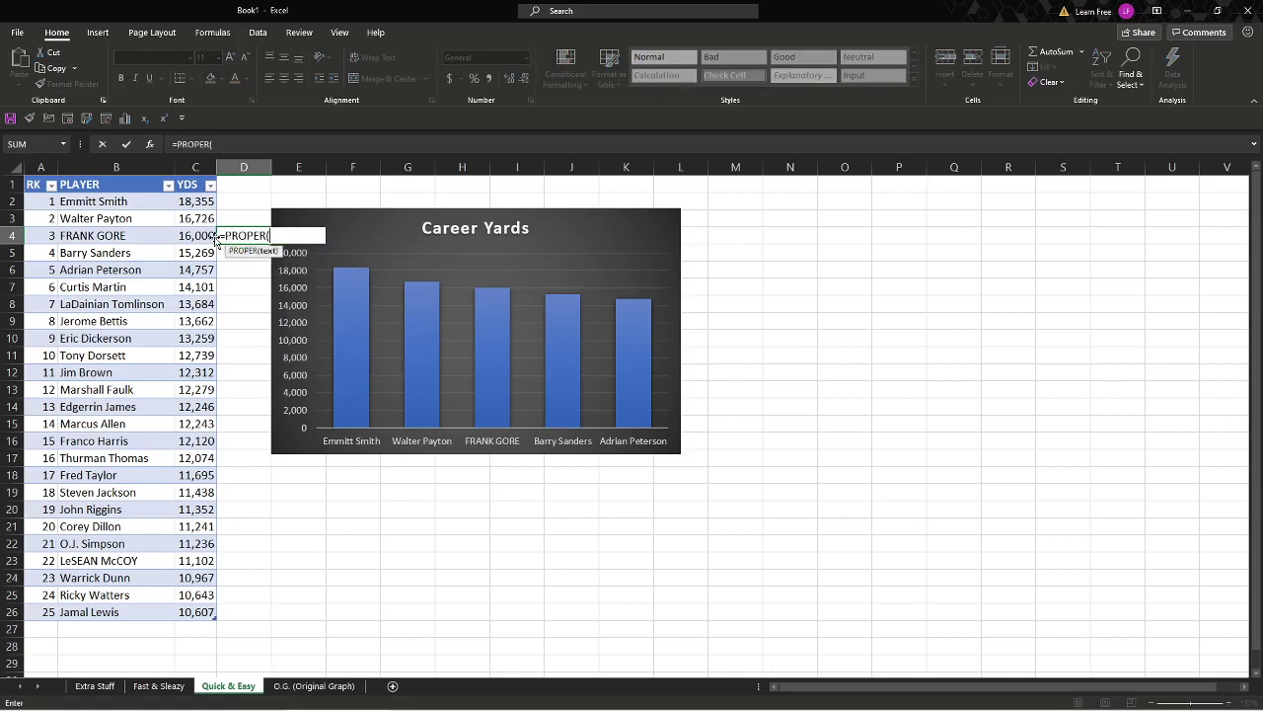
{"action": "left_click", "coordinate": [157, 233]}
{"action": "key", "text": "Return"}
{"action": "key", "text": "Up"}
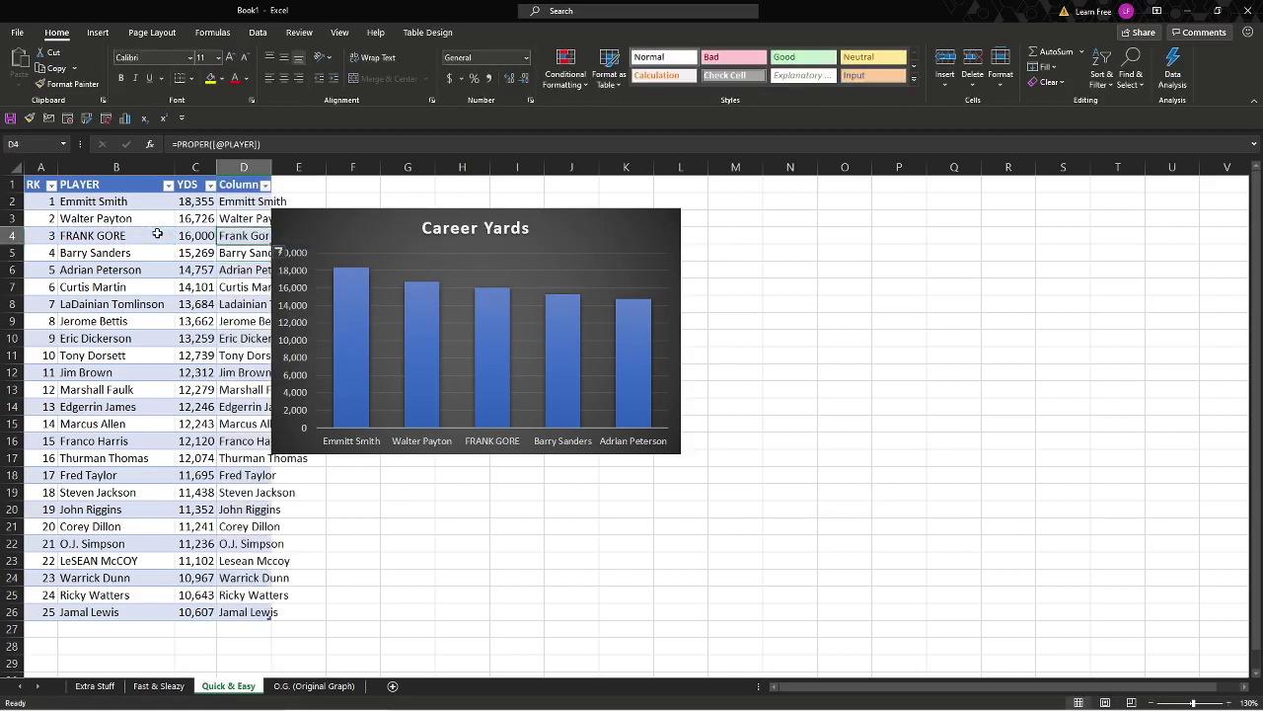
- Copy the proper-case name from D4 and paste it as a value over the uppercase name in B4
{"action": "key", "text": "ctrl+c"}
{"action": "left_click", "coordinate": [157, 233]}
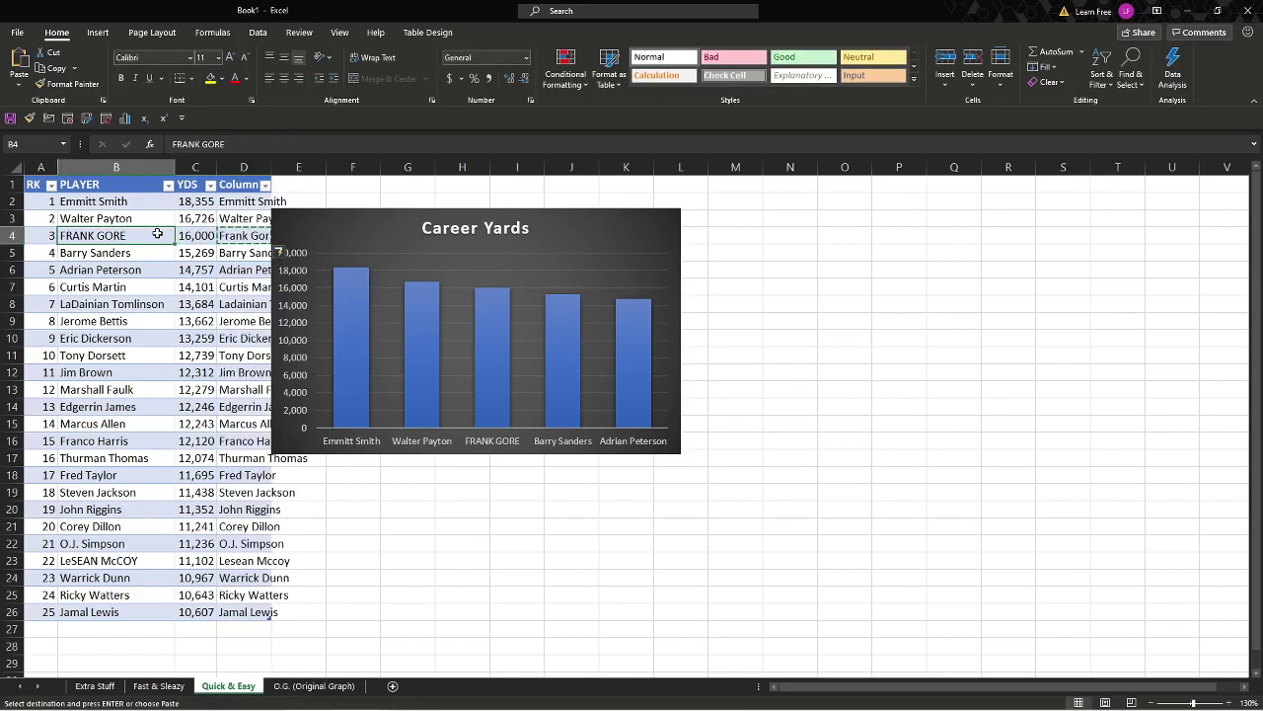
{"action": "right_click", "coordinate": [157, 233]}
{"action": "key", "text": "v"}
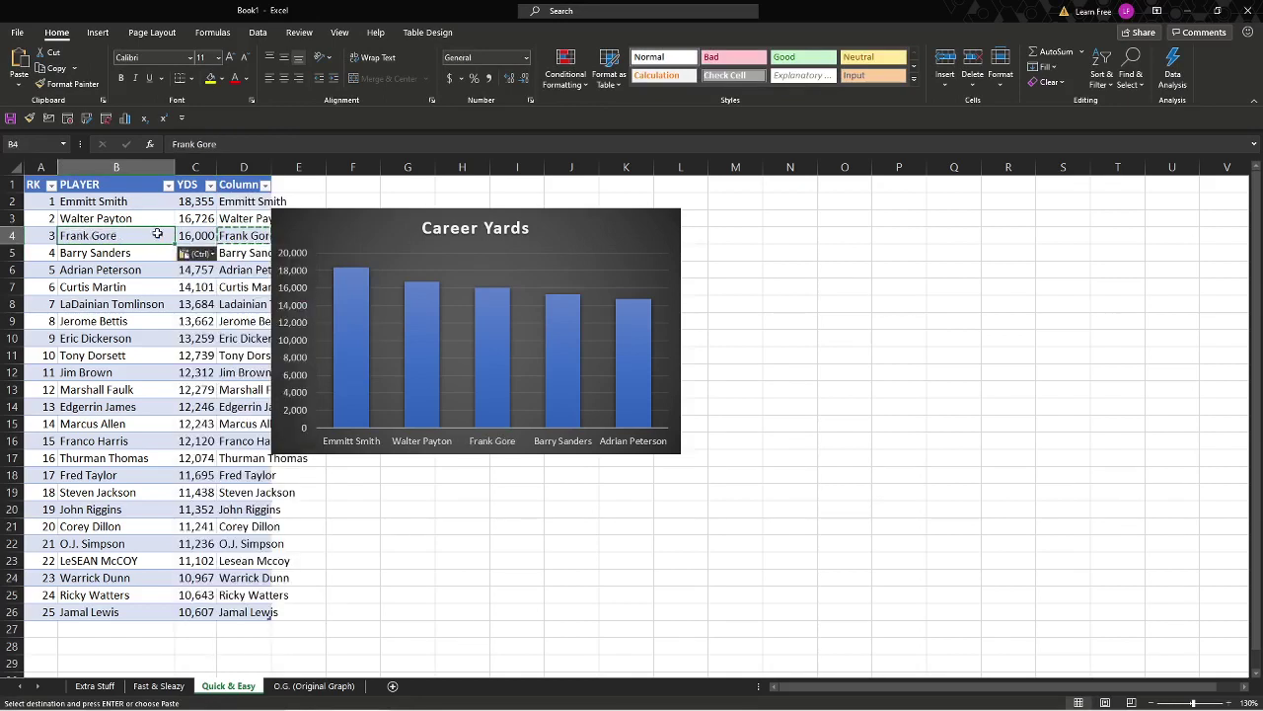
- Select the helper formulas in D2:D26 and delete that column from the table
{"action": "key", "text": "Right"}
{"action": "key", "text": "Right"}
{"action": "key", "text": "Up"}
{"action": "key", "text": "Up"}
{"action": "key", "text": "ctrl+shift+Down"}
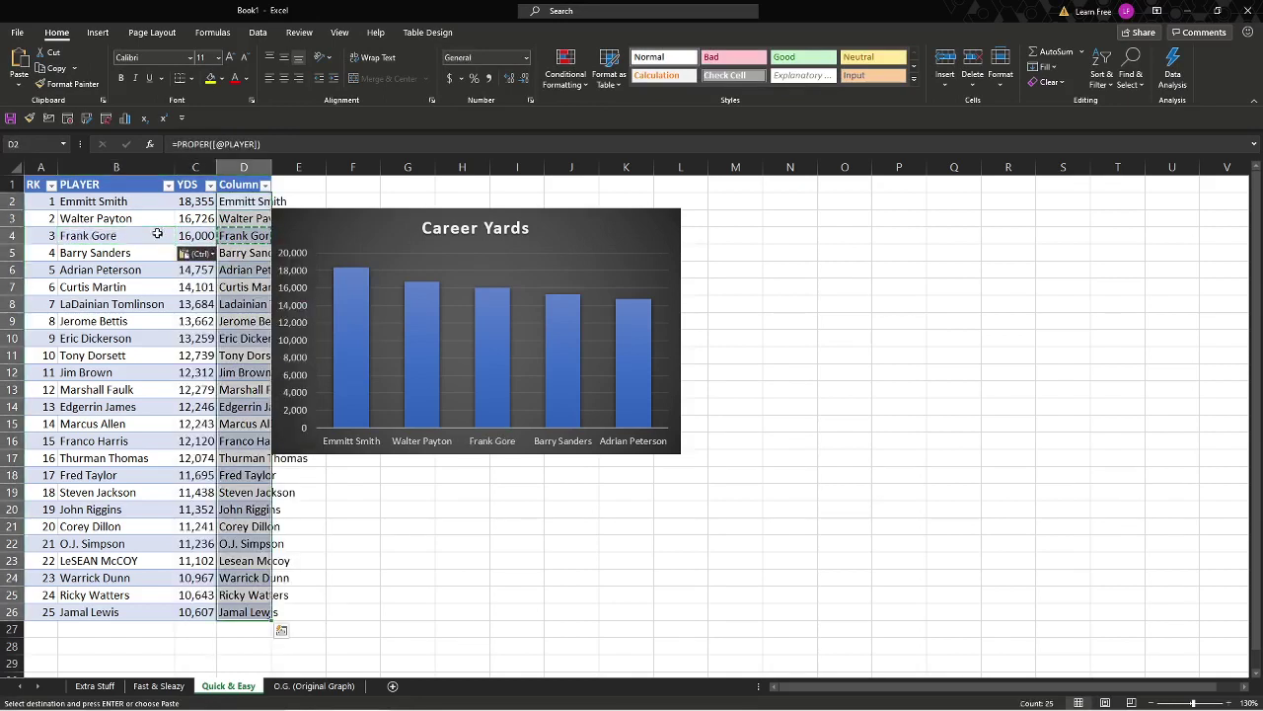
{"action": "key", "text": "alt"}
{"action": "key", "text": "h"}
{"action": "key", "text": "d"}
{"action": "key", "text": "c"}
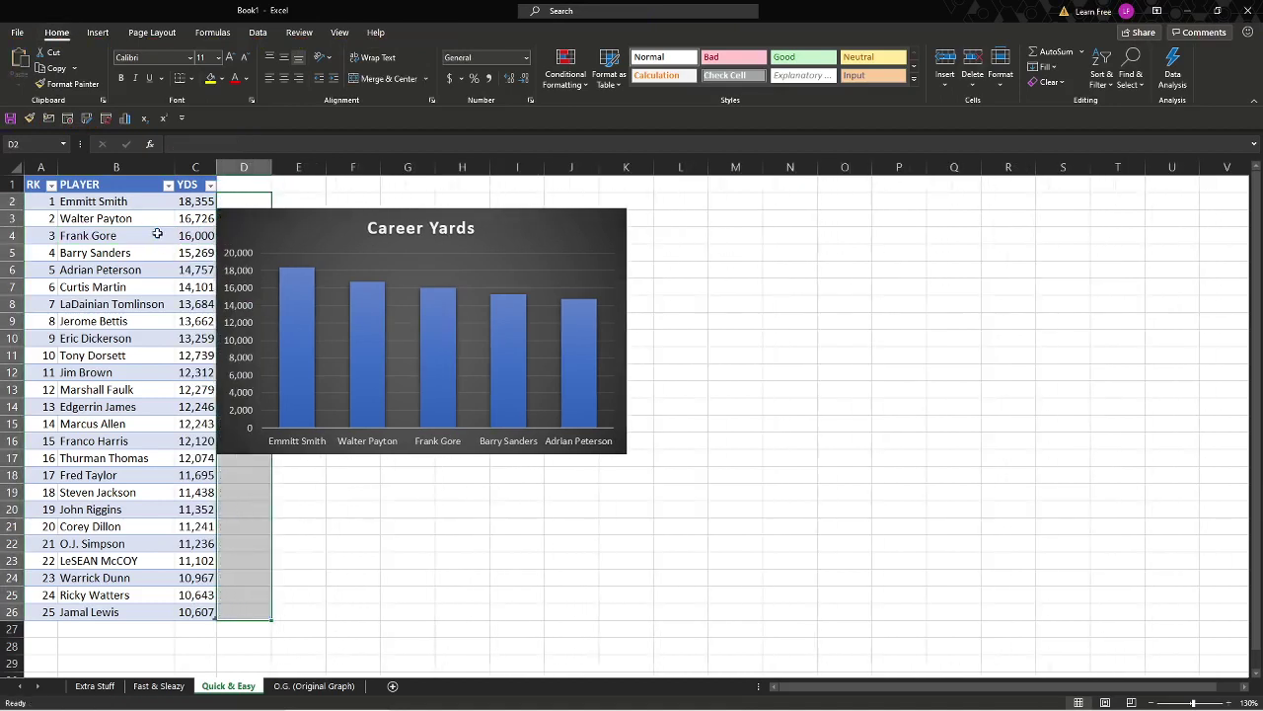
- Move the chart clear of the table so it starts in column E around row 2
{"action": "left_click", "coordinate": [306, 233]}
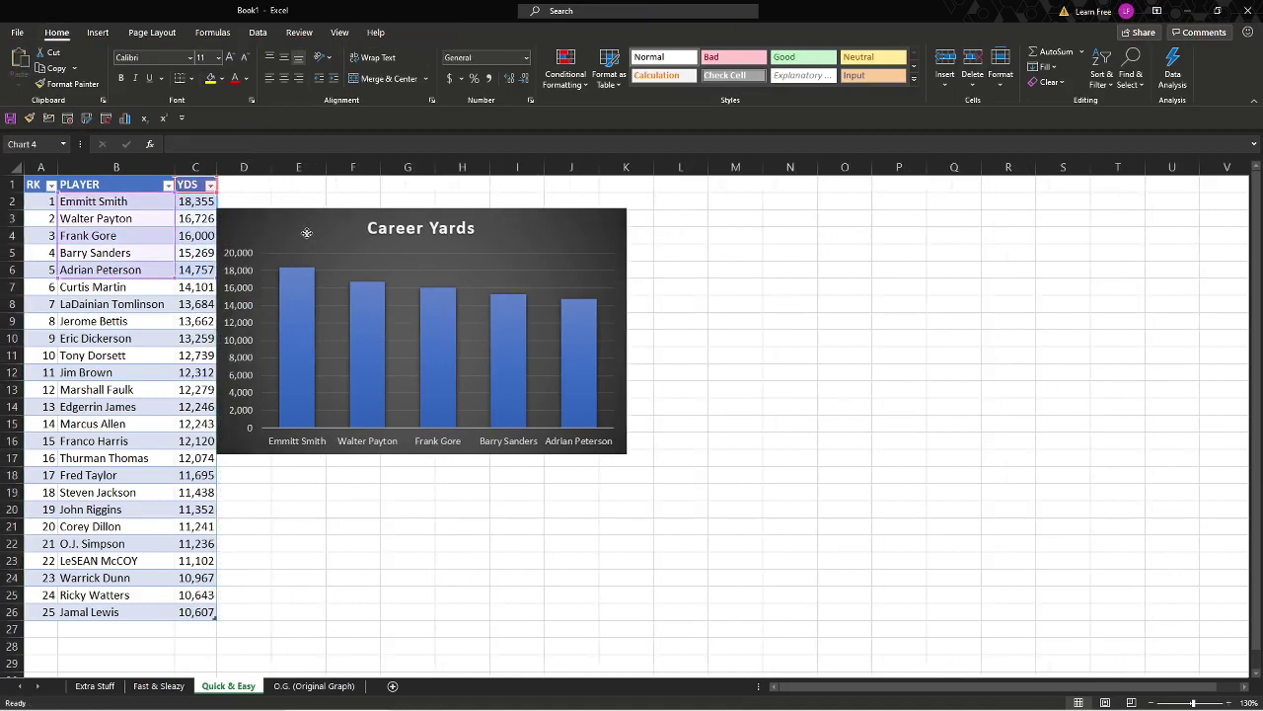
{"action": "left_click_drag", "start_coordinate": [306, 233], "coordinate": [398, 225]}
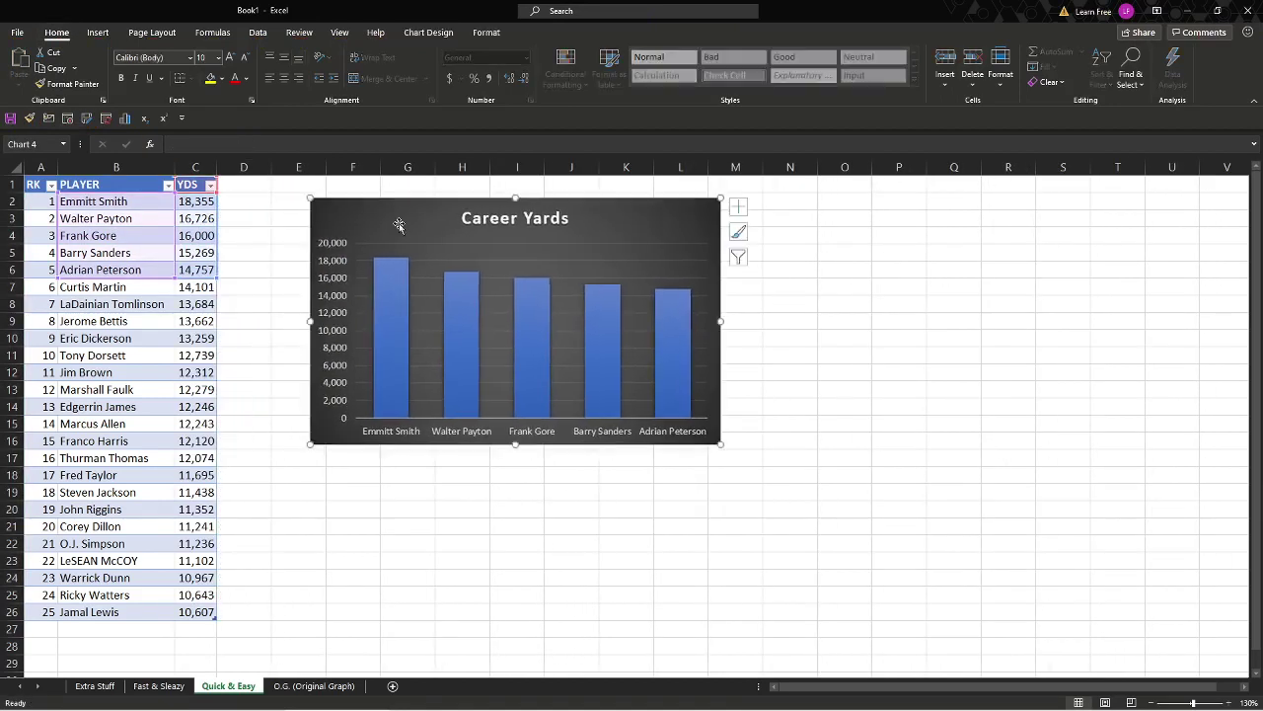
- Try switching the chart's rows and columns, and switch them back
{"action": "left_click", "coordinate": [433, 32]}
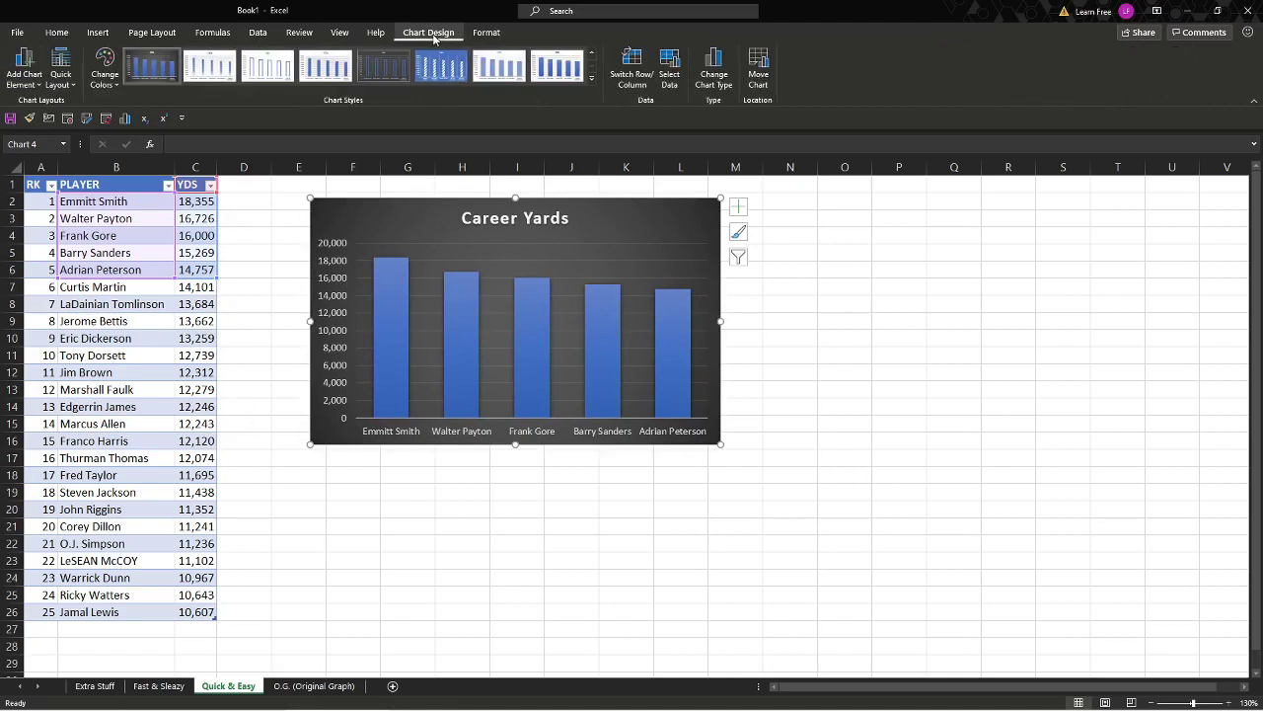
{"action": "left_click", "coordinate": [646, 76]}
{"action": "left_click", "coordinate": [647, 76]}
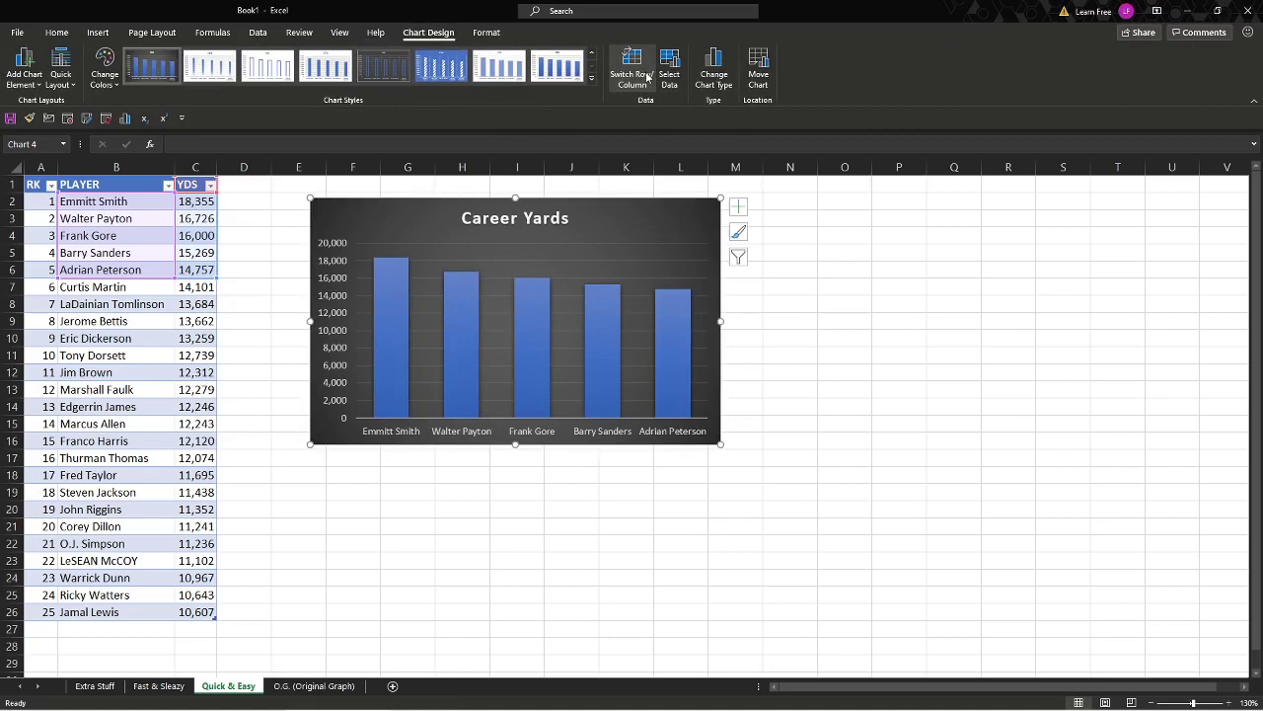
- Preview the Stock and Scatter types for the chart, and change its type to Area
{"action": "left_click", "coordinate": [715, 77]}
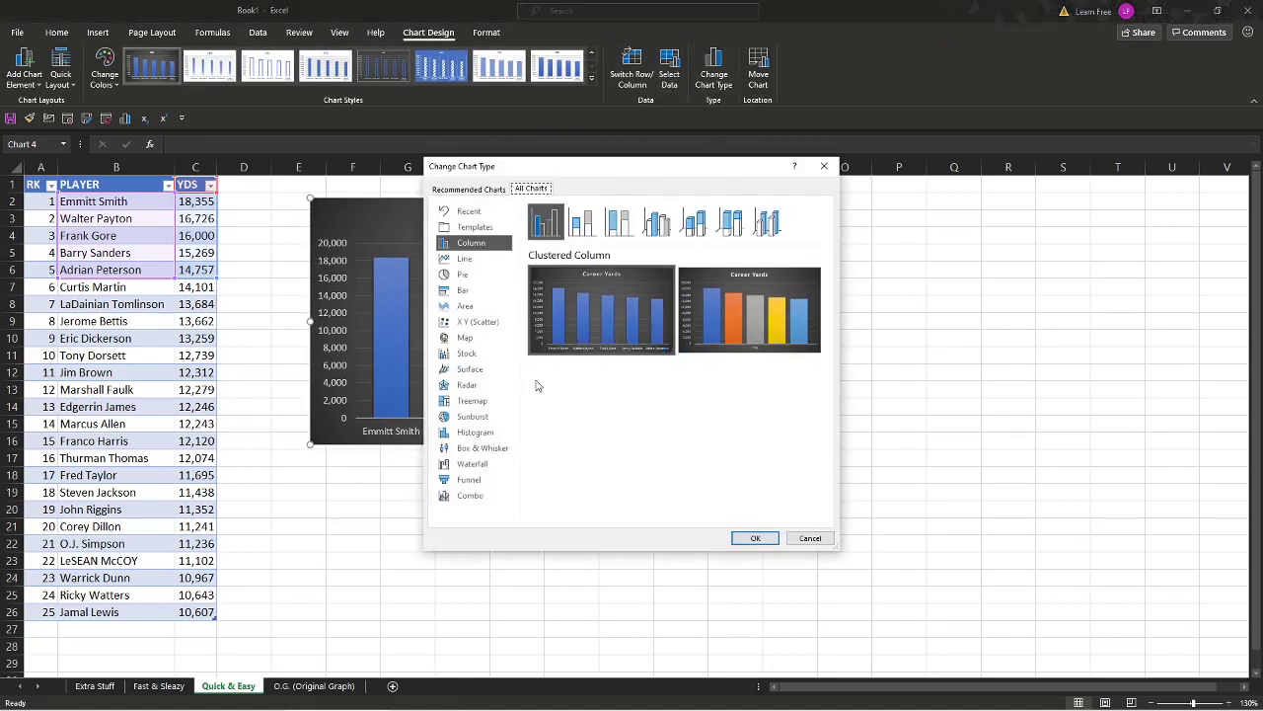
{"action": "left_click", "coordinate": [465, 354]}
{"action": "left_click", "coordinate": [475, 321]}
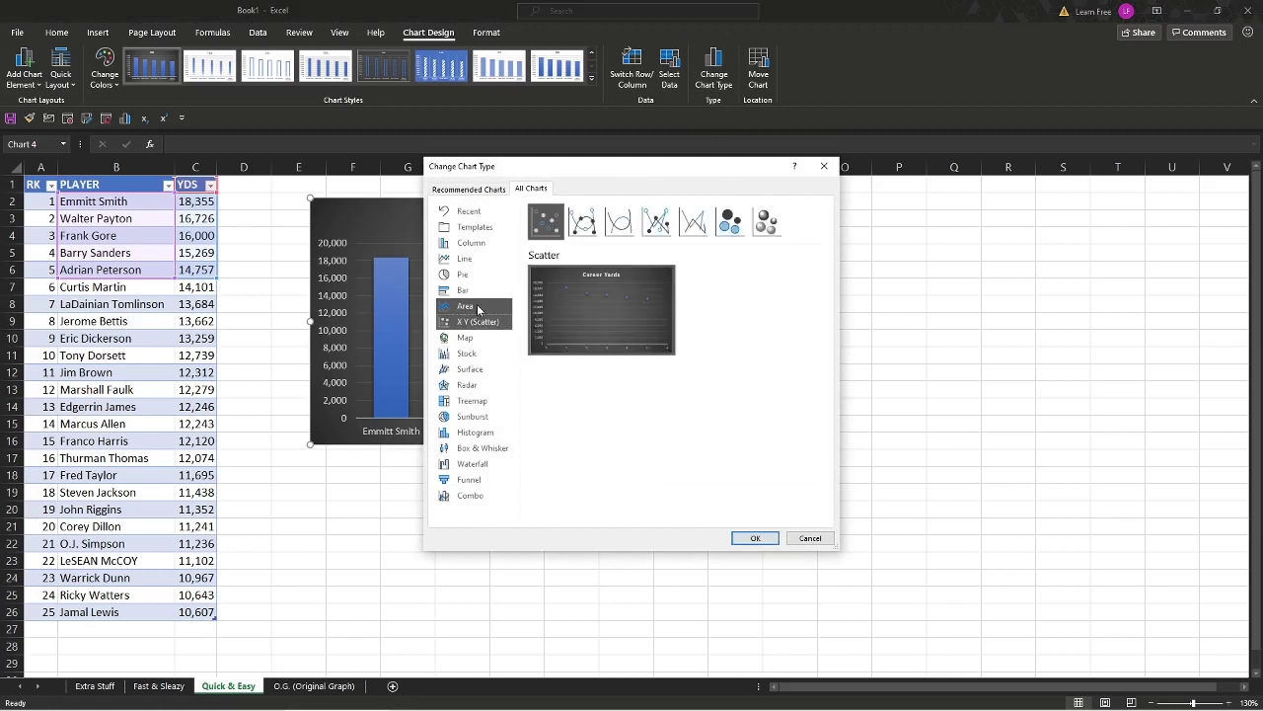
{"action": "left_click", "coordinate": [478, 308]}
{"action": "left_click", "coordinate": [753, 537]}
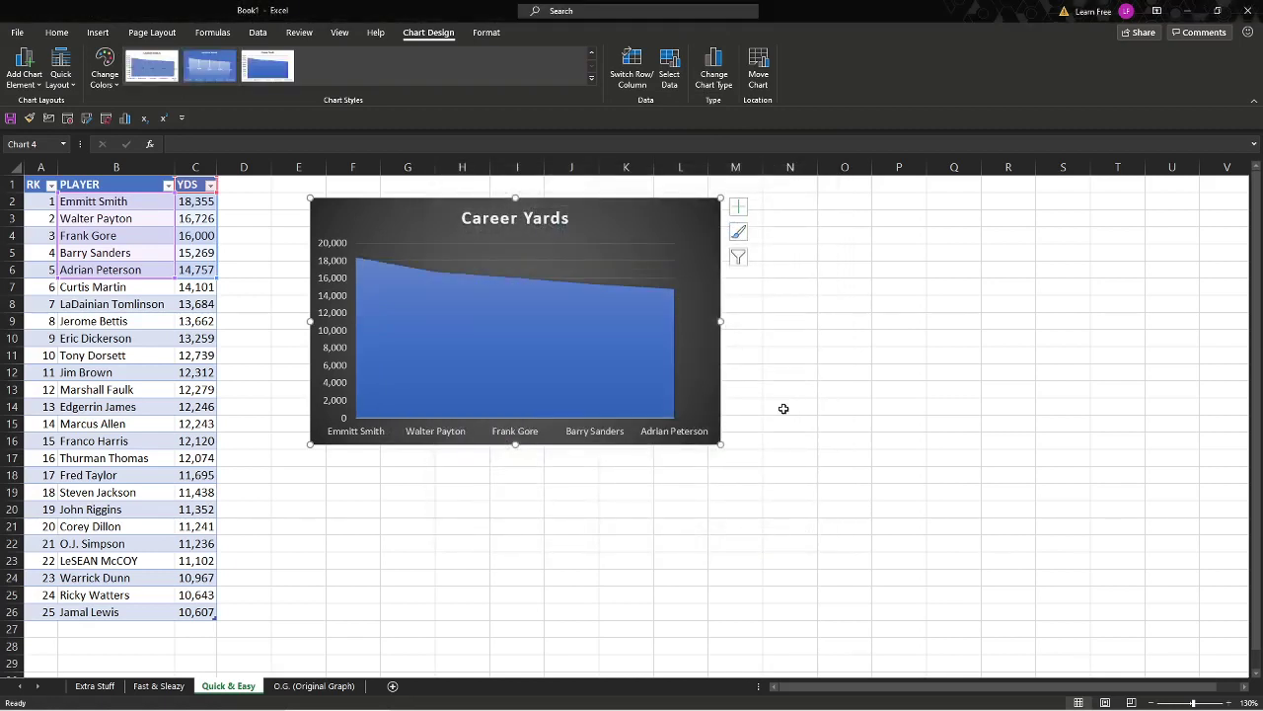
- Add data labels to the YDS area series and open the formatting options for those labels
{"action": "right_click", "coordinate": [671, 289]}
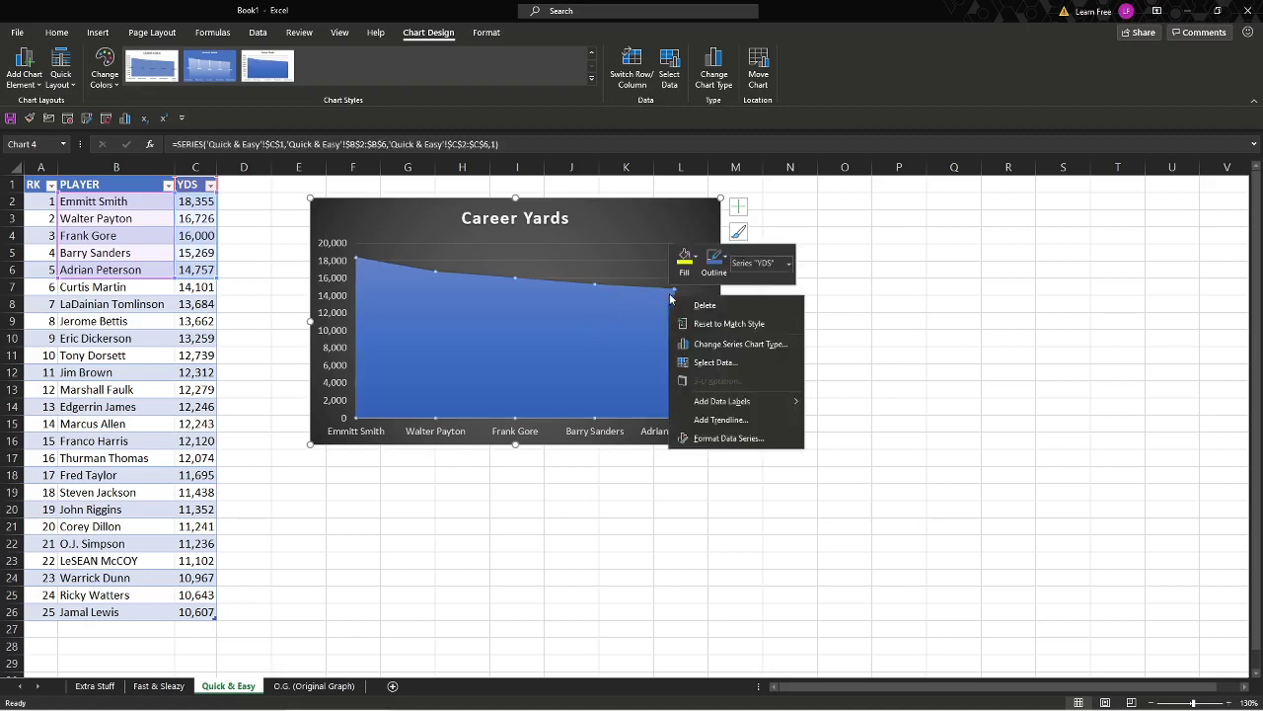
{"action": "left_click", "coordinate": [726, 405]}
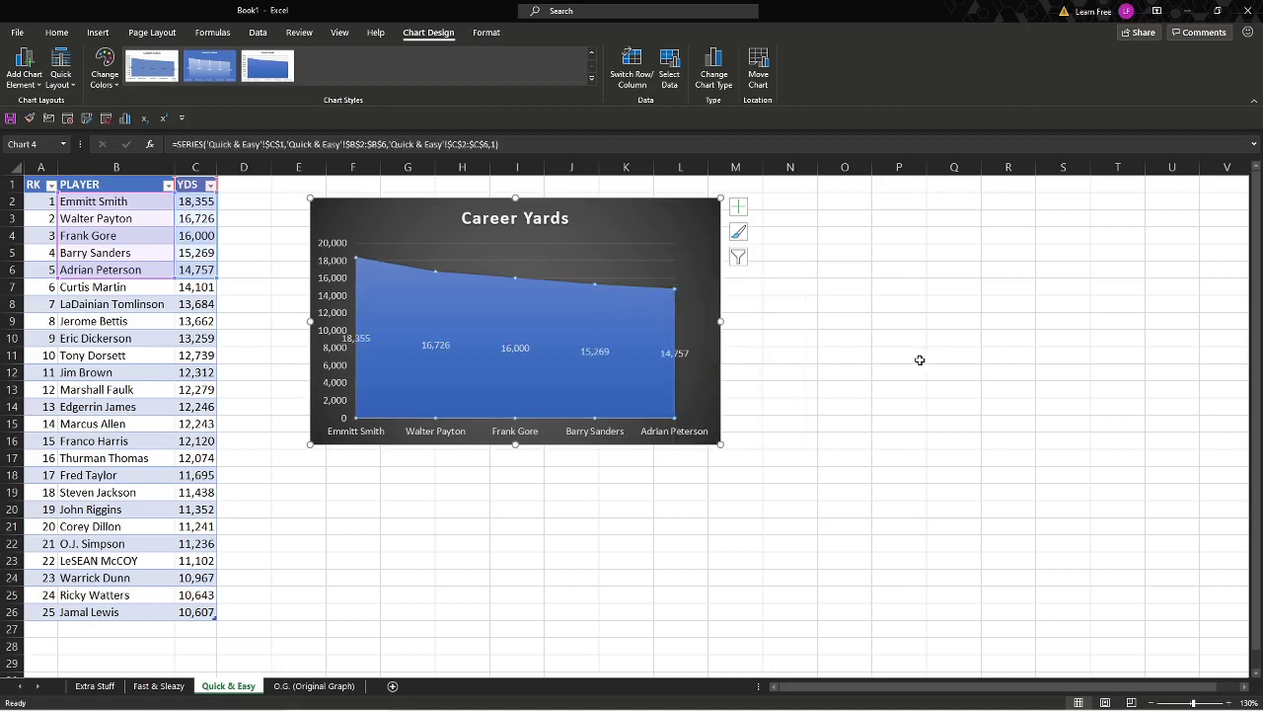
{"action": "left_click", "coordinate": [680, 356]}
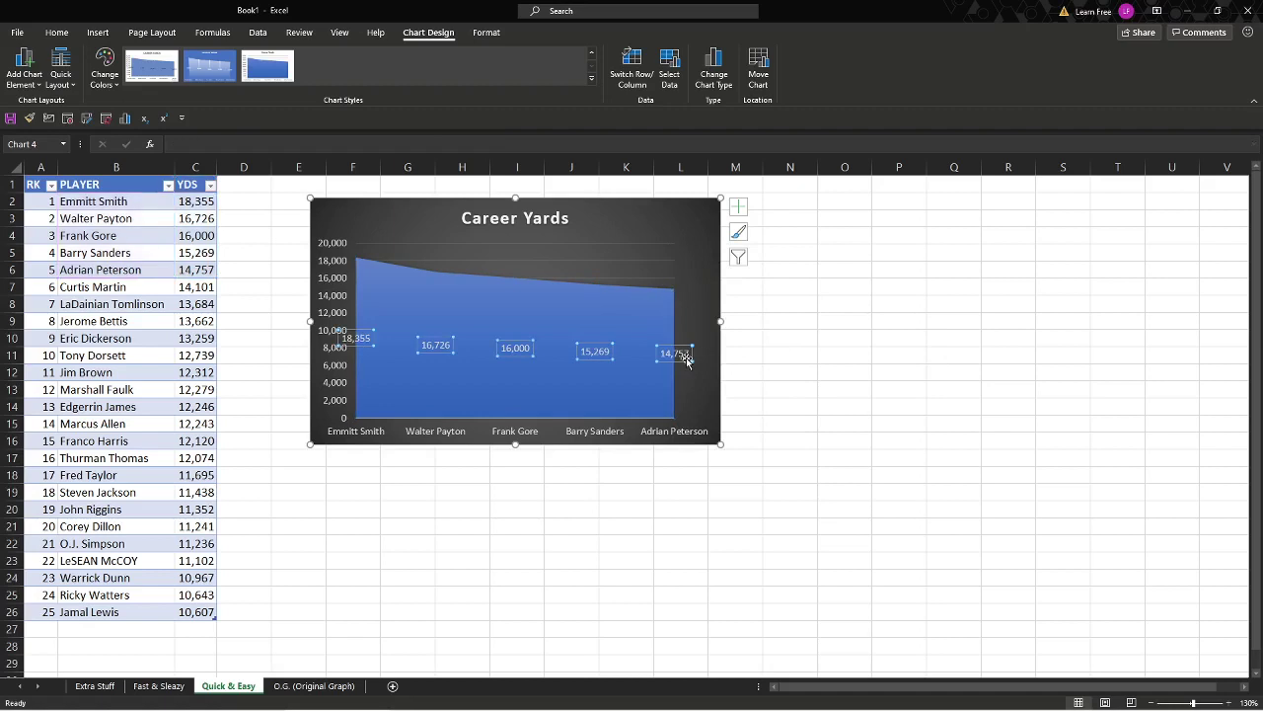
{"action": "right_click", "coordinate": [681, 361]}
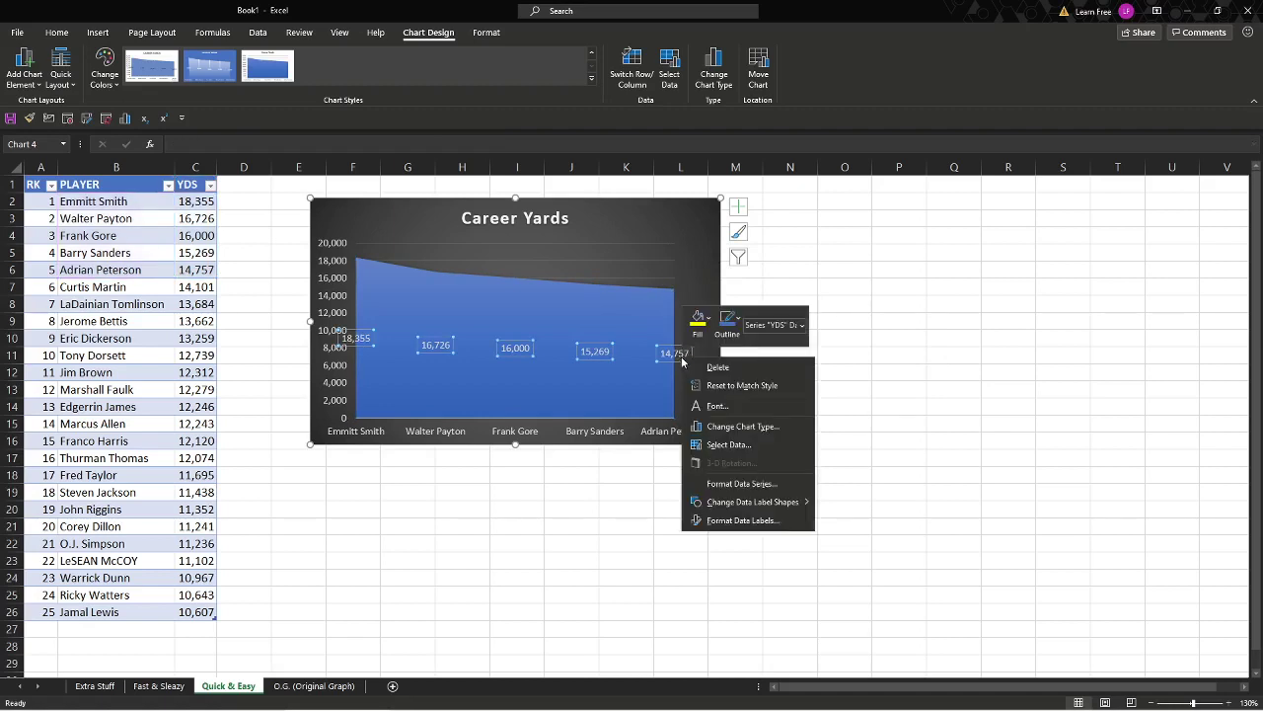
{"action": "left_click", "coordinate": [768, 520]}
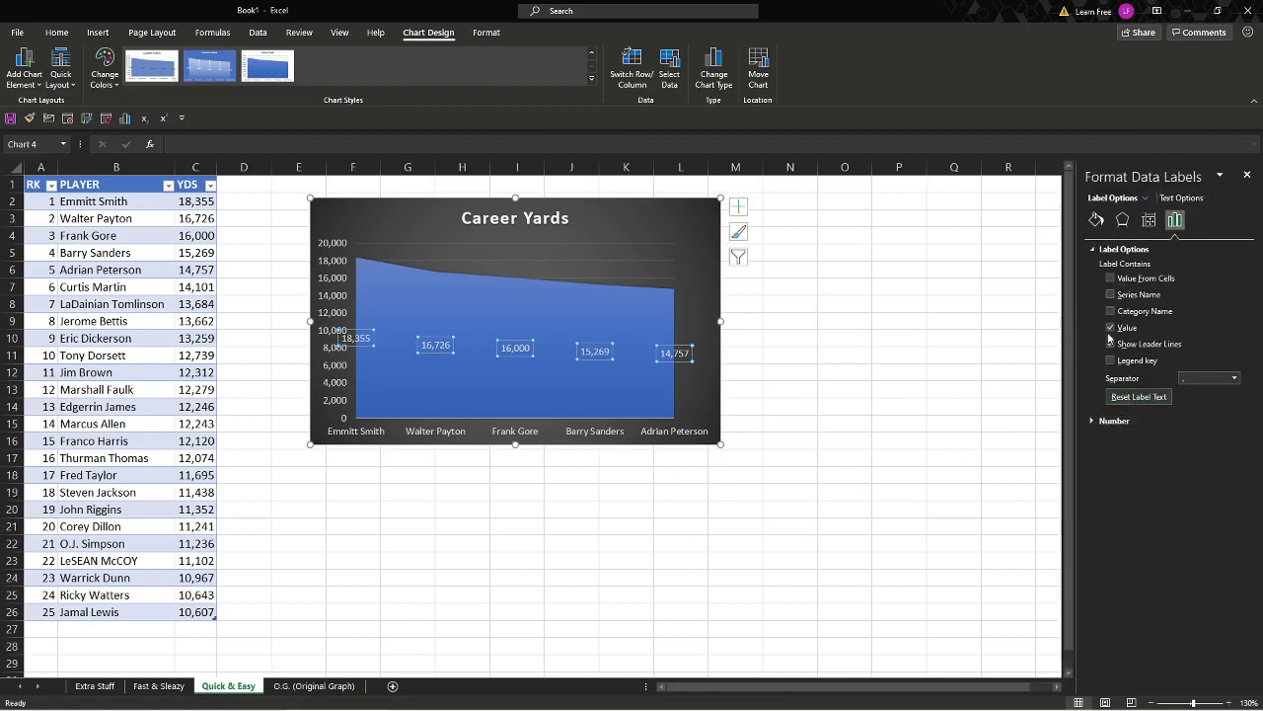
- Look through the data label formatting categories, set the labels' vertical alignment to Top, and return to the label content options
{"action": "left_click", "coordinate": [1148, 221]}
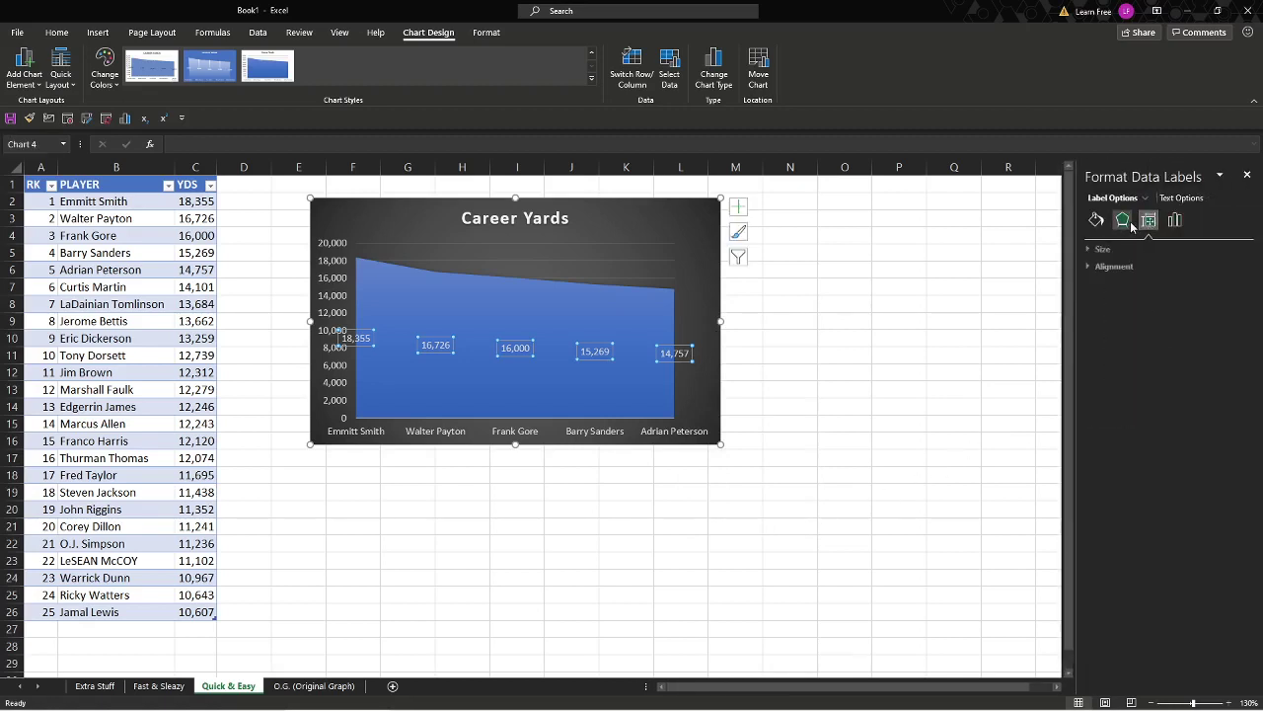
{"action": "left_click", "coordinate": [1124, 222]}
{"action": "left_click", "coordinate": [1096, 220]}
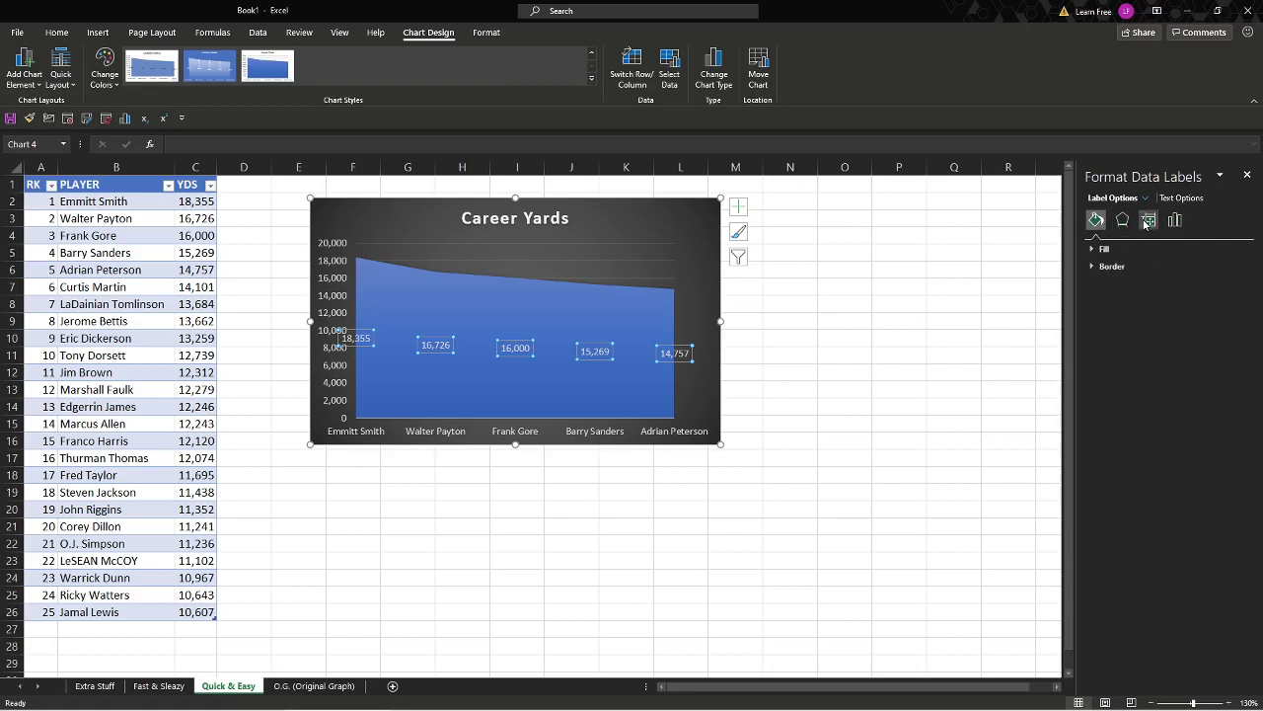
{"action": "left_click", "coordinate": [1147, 221]}
{"action": "left_click", "coordinate": [1121, 268]}
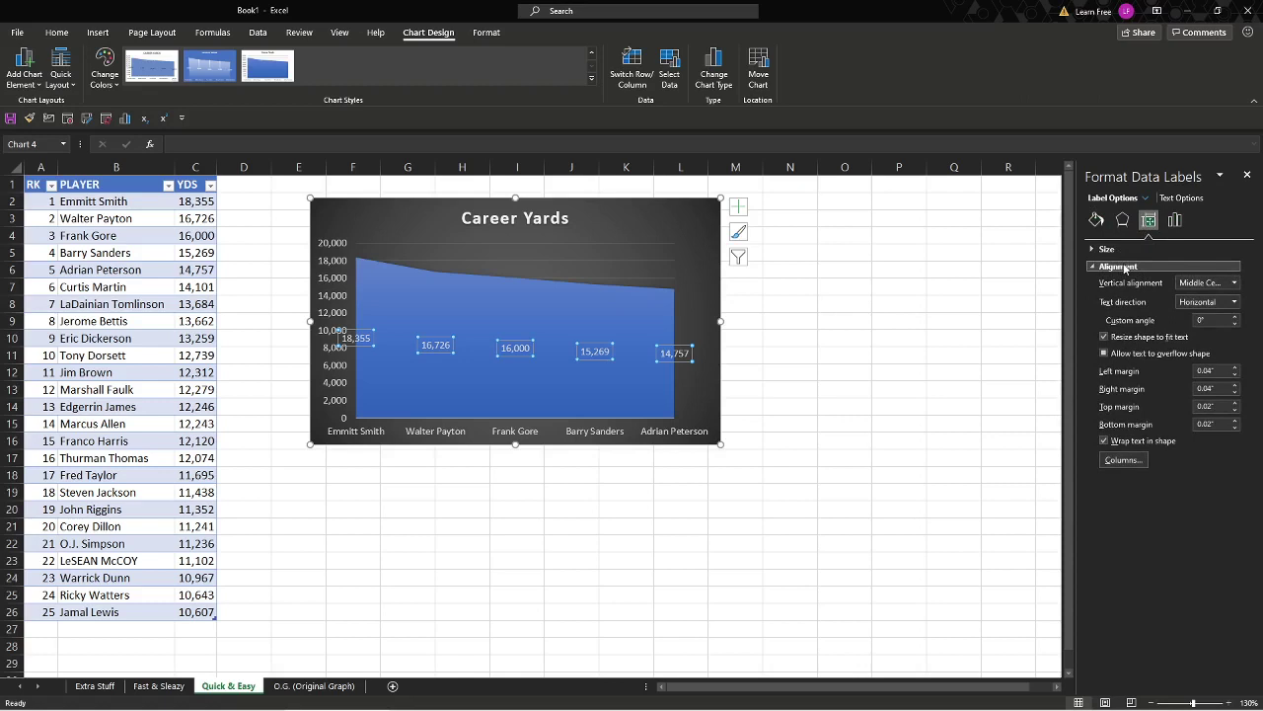
{"action": "left_click", "coordinate": [1234, 282]}
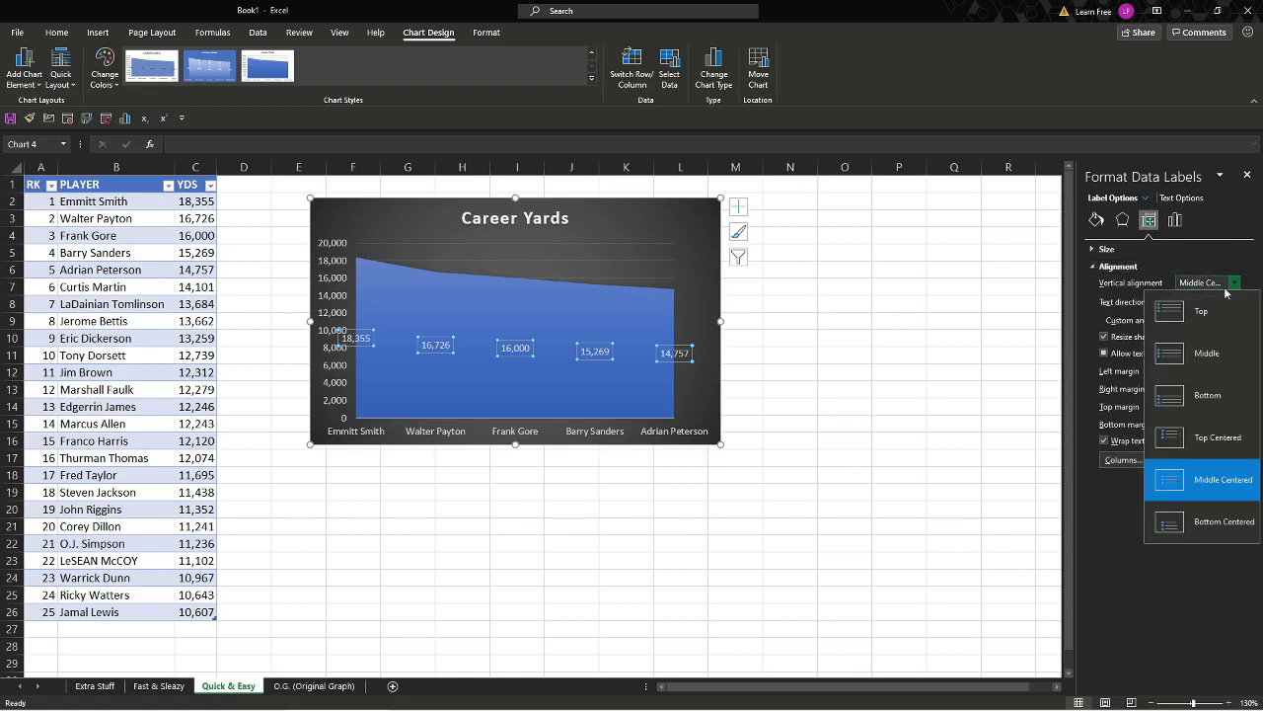
{"action": "left_click", "coordinate": [1233, 282]}
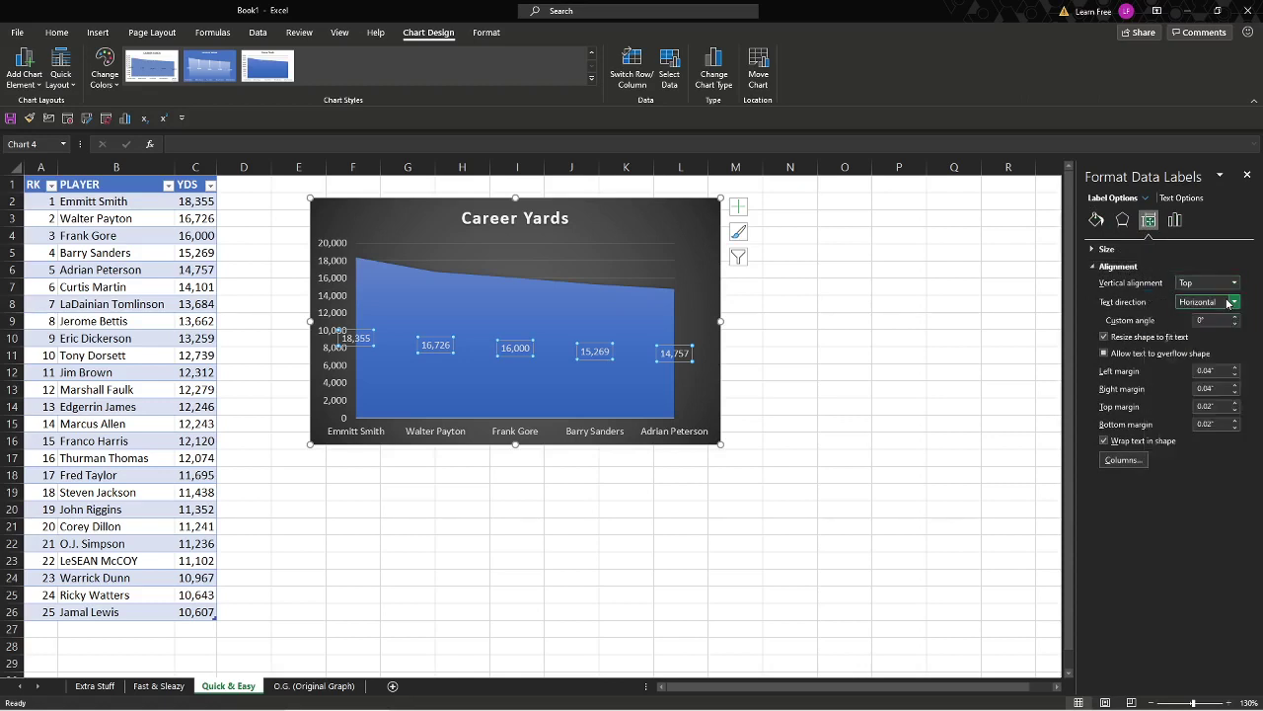
{"action": "left_click", "coordinate": [1175, 220]}
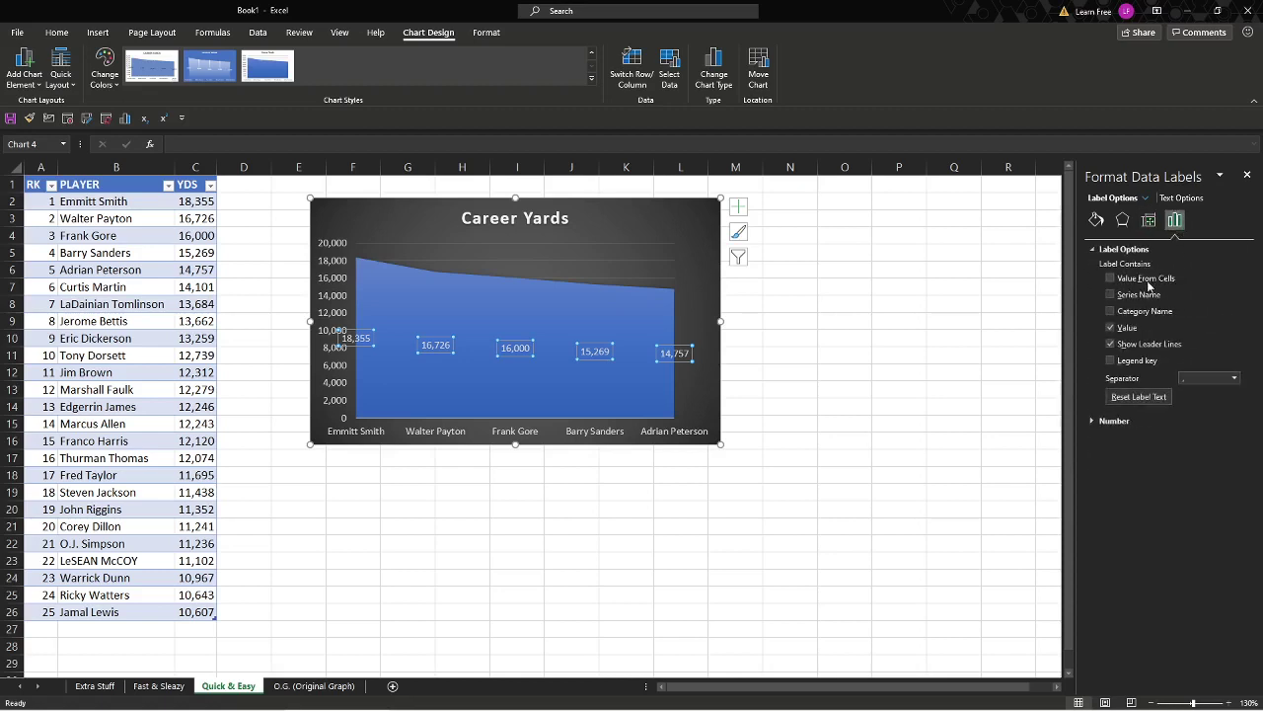
- Try the Number, Currency and Text formats on the YDS data labels, and set them back to General
{"action": "left_click", "coordinate": [1114, 421]}
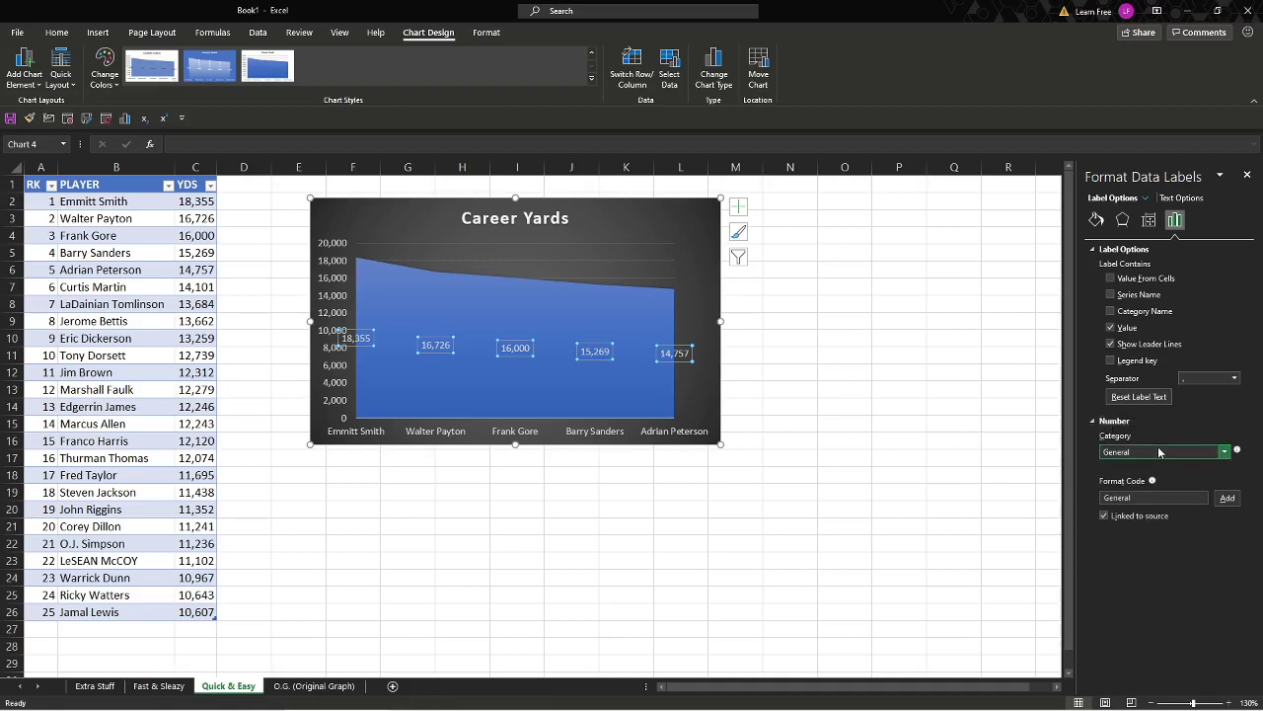
{"action": "left_click", "coordinate": [1159, 452]}
{"action": "left_click", "coordinate": [1157, 478]}
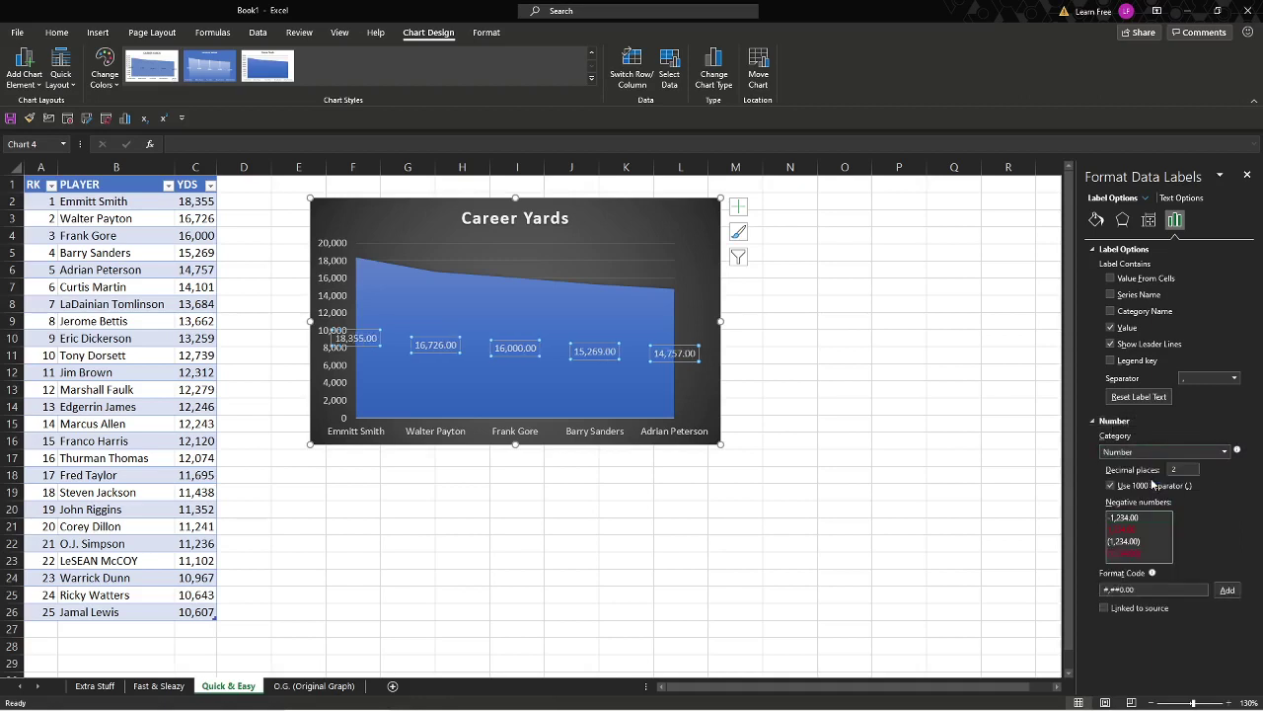
{"action": "left_click", "coordinate": [1166, 453]}
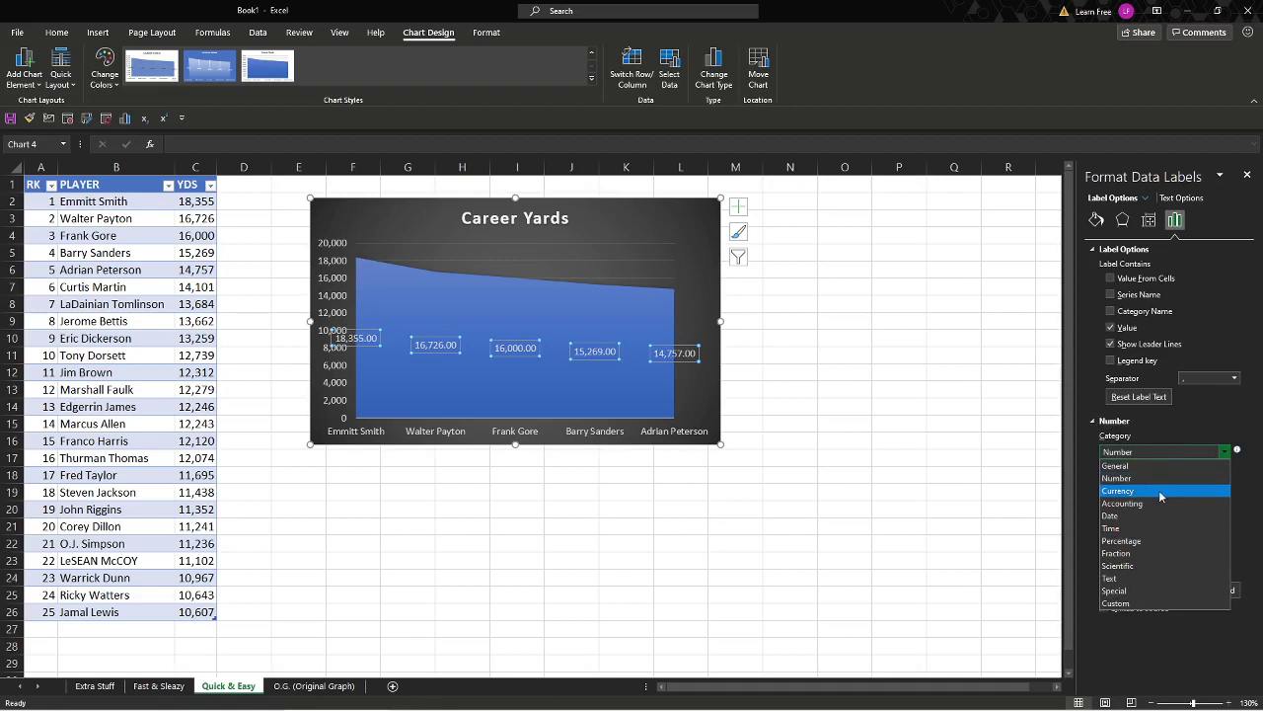
{"action": "left_click", "coordinate": [1160, 491]}
{"action": "left_click", "coordinate": [1167, 451]}
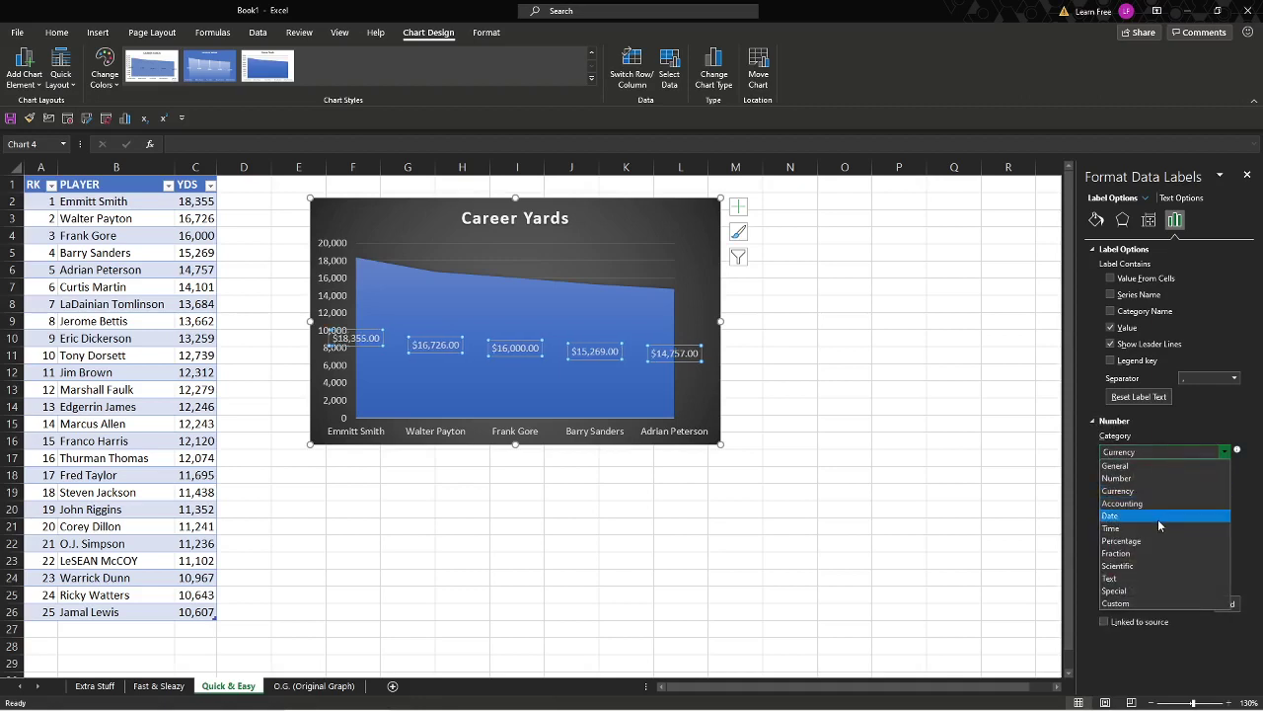
{"action": "left_click", "coordinate": [1152, 576]}
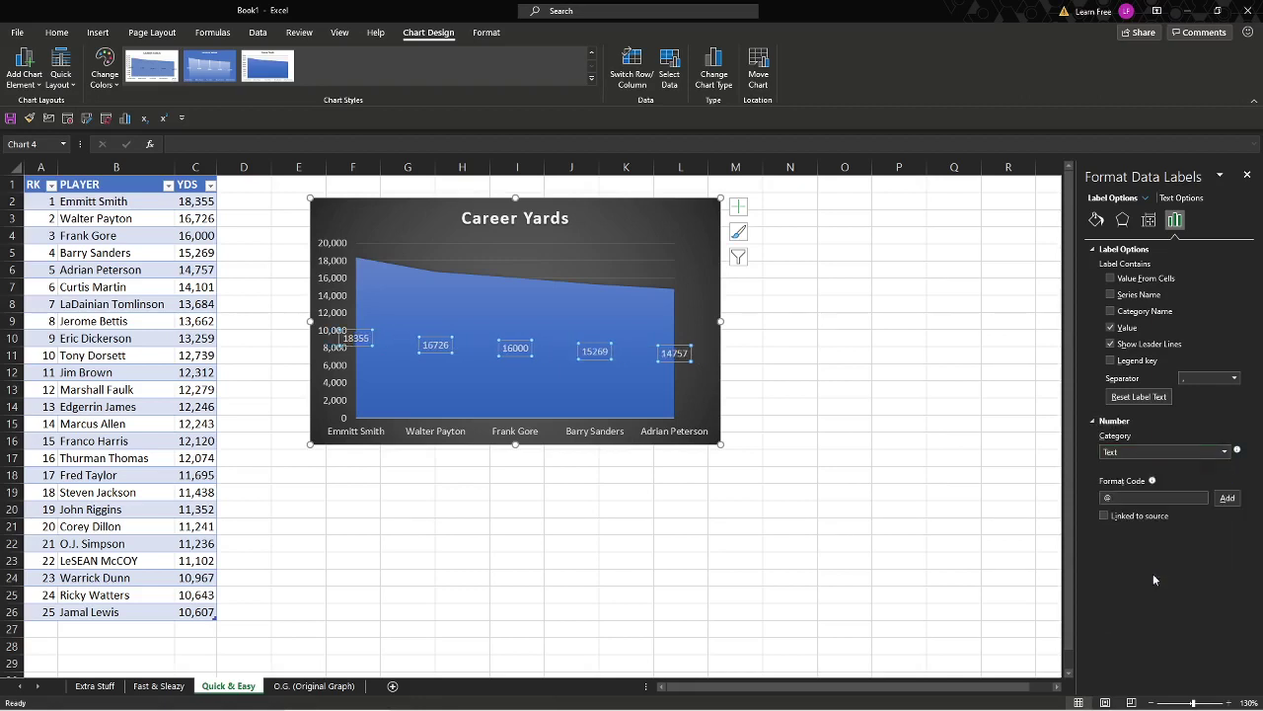
{"action": "left_click", "coordinate": [1179, 452]}
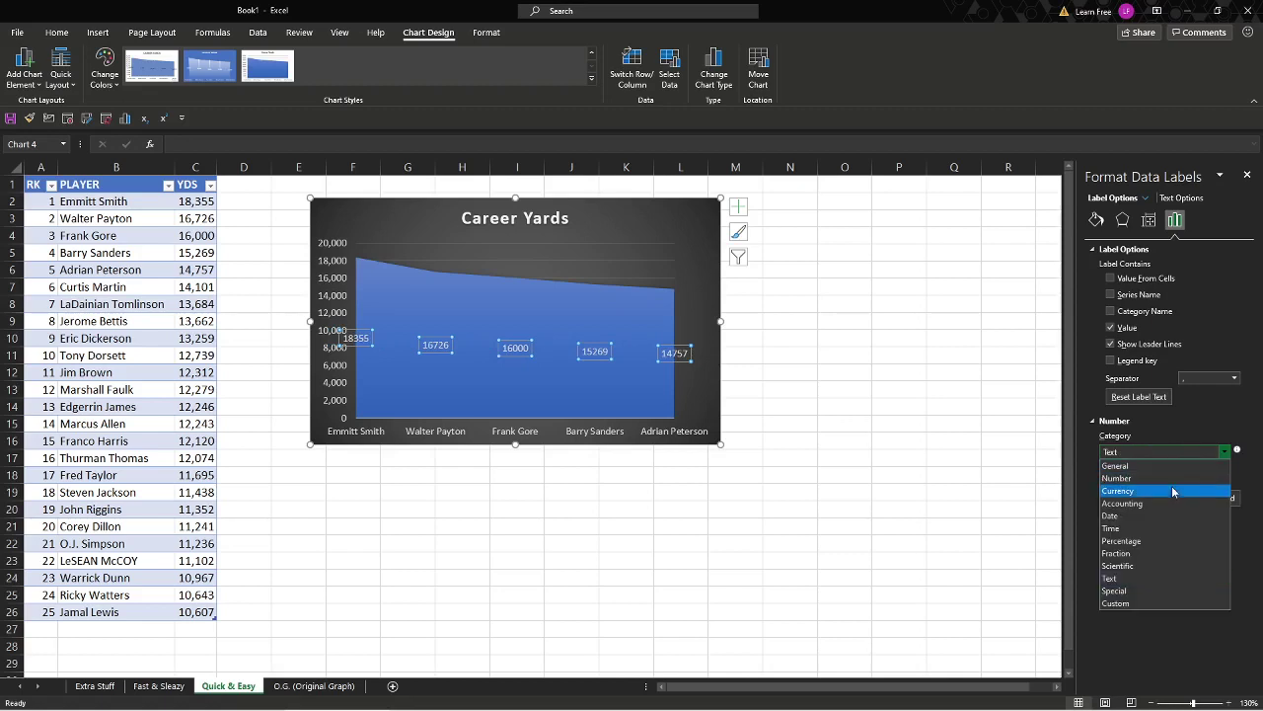
{"action": "left_click", "coordinate": [1168, 464]}
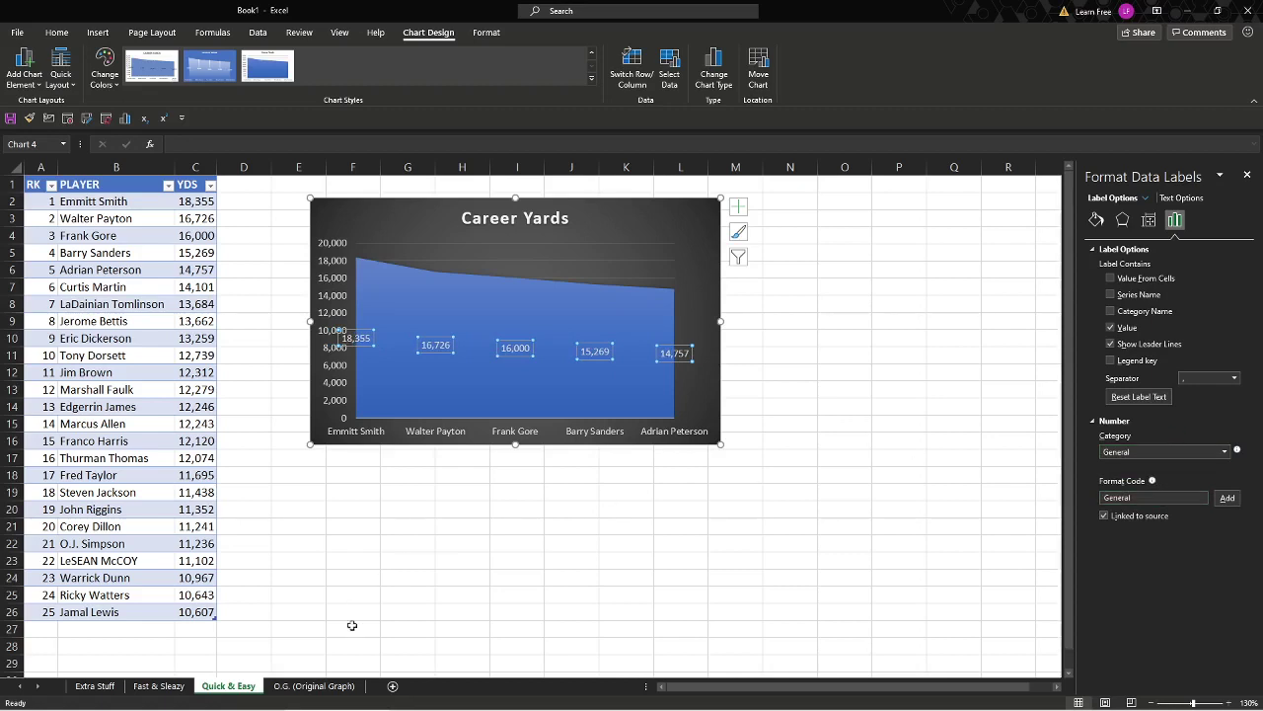
- Create a column chart of the whole player table from the Fast & Sleazy sheet on its own chart sheet
{"action": "left_click", "coordinate": [160, 686]}
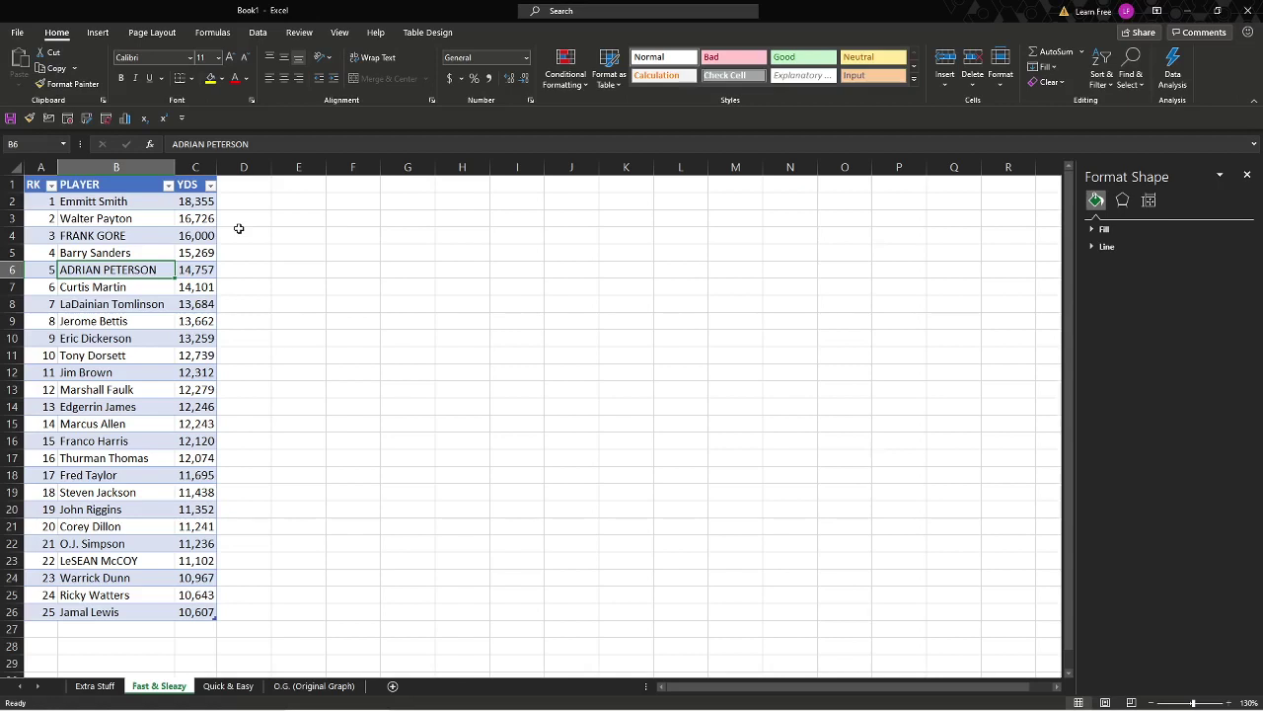
{"action": "left_click", "coordinate": [239, 228]}
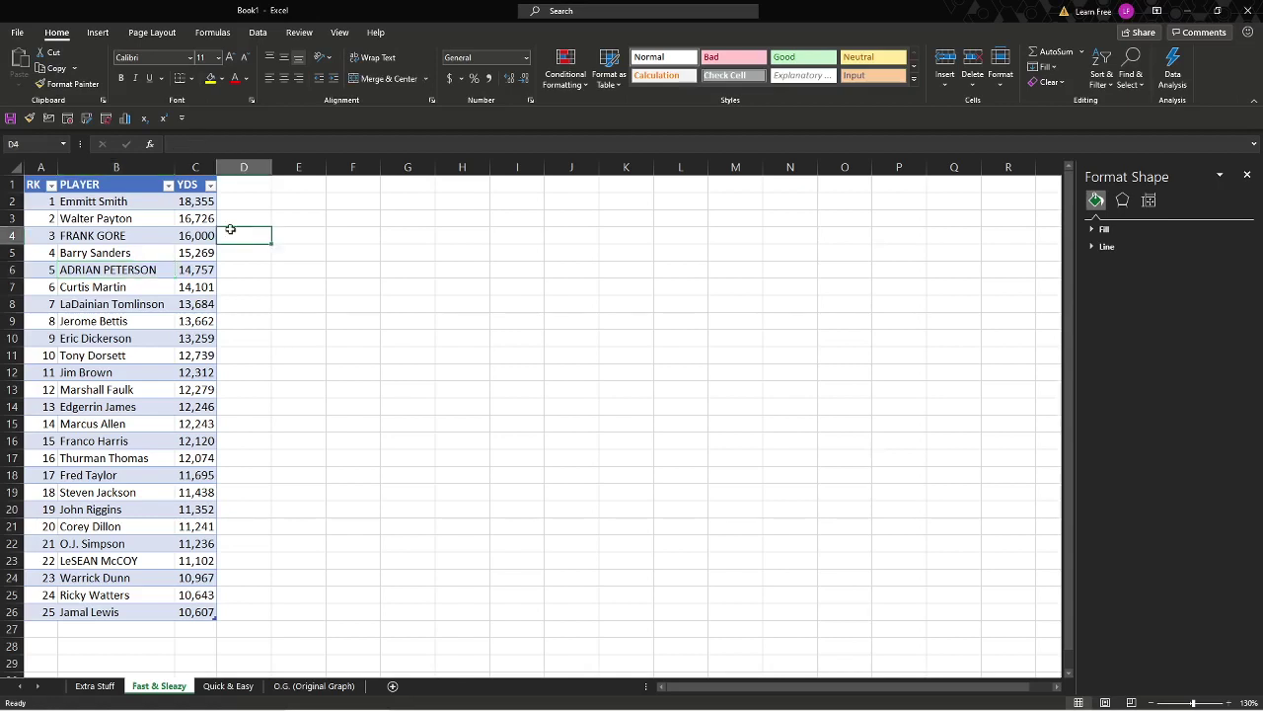
{"action": "key", "text": "Left"}
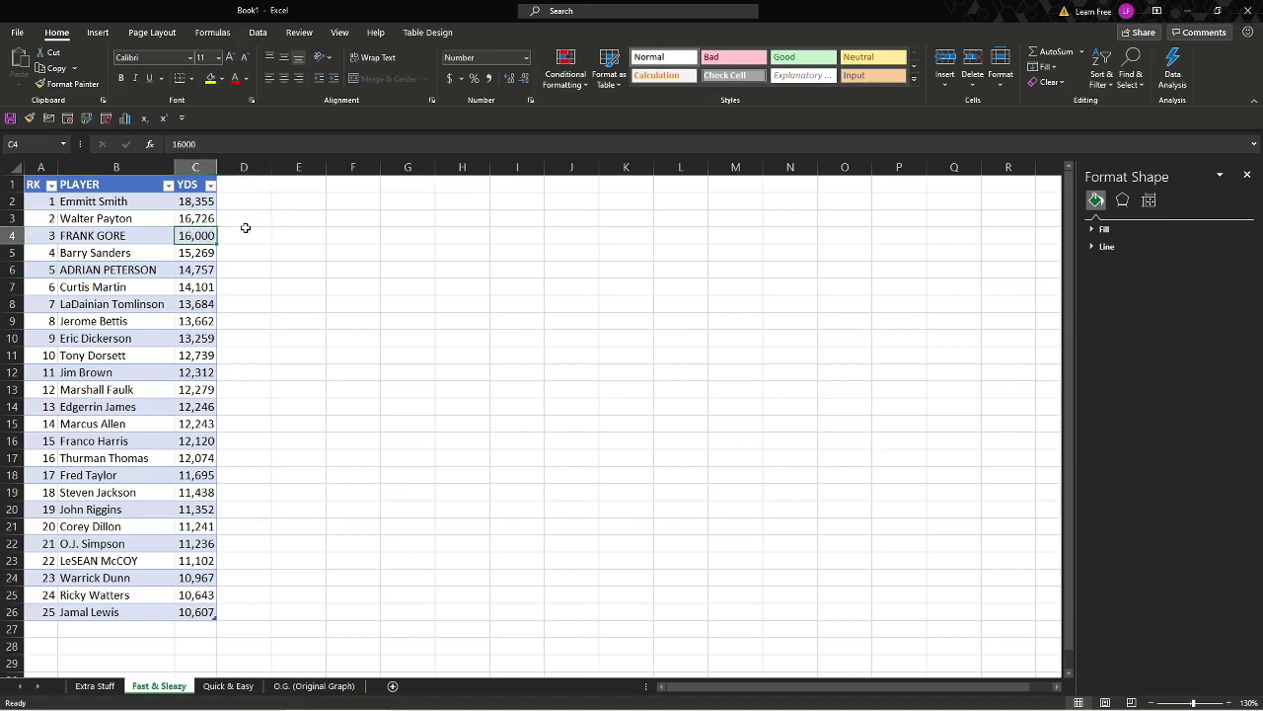
{"action": "key", "text": "F11"}
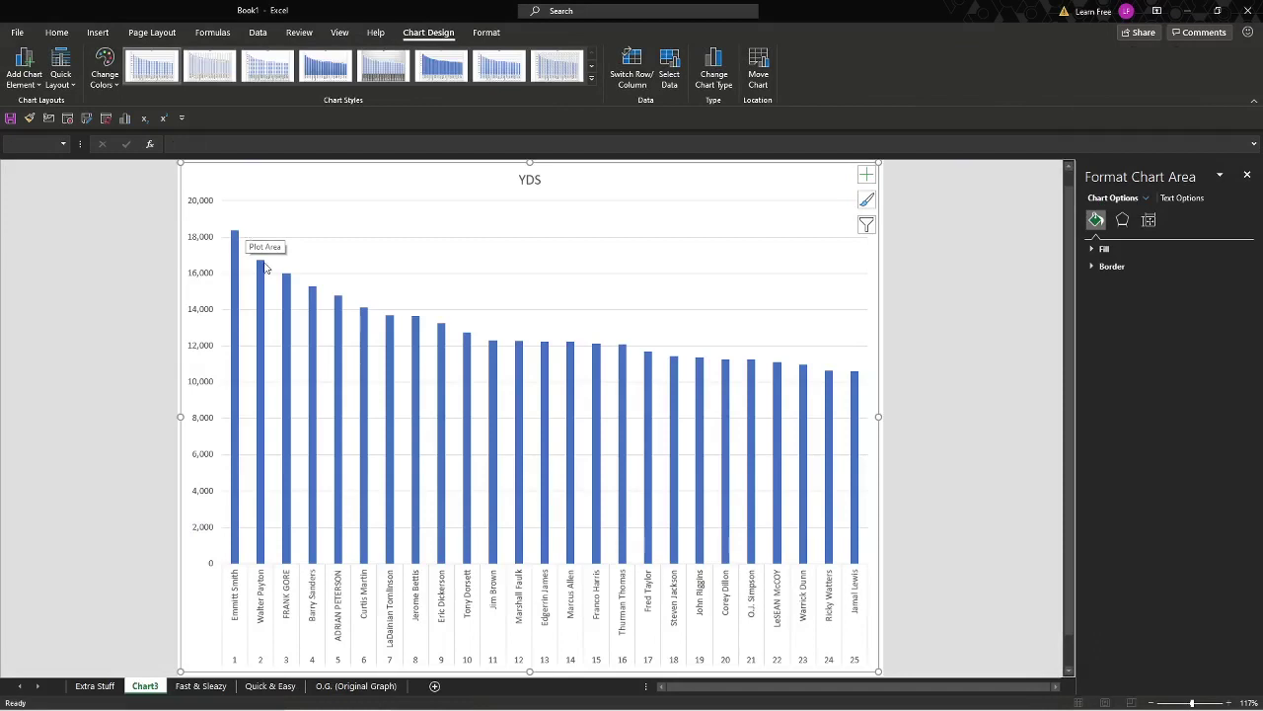
- Rename the new chart sheet as F11
{"action": "left_click", "coordinate": [144, 686]}
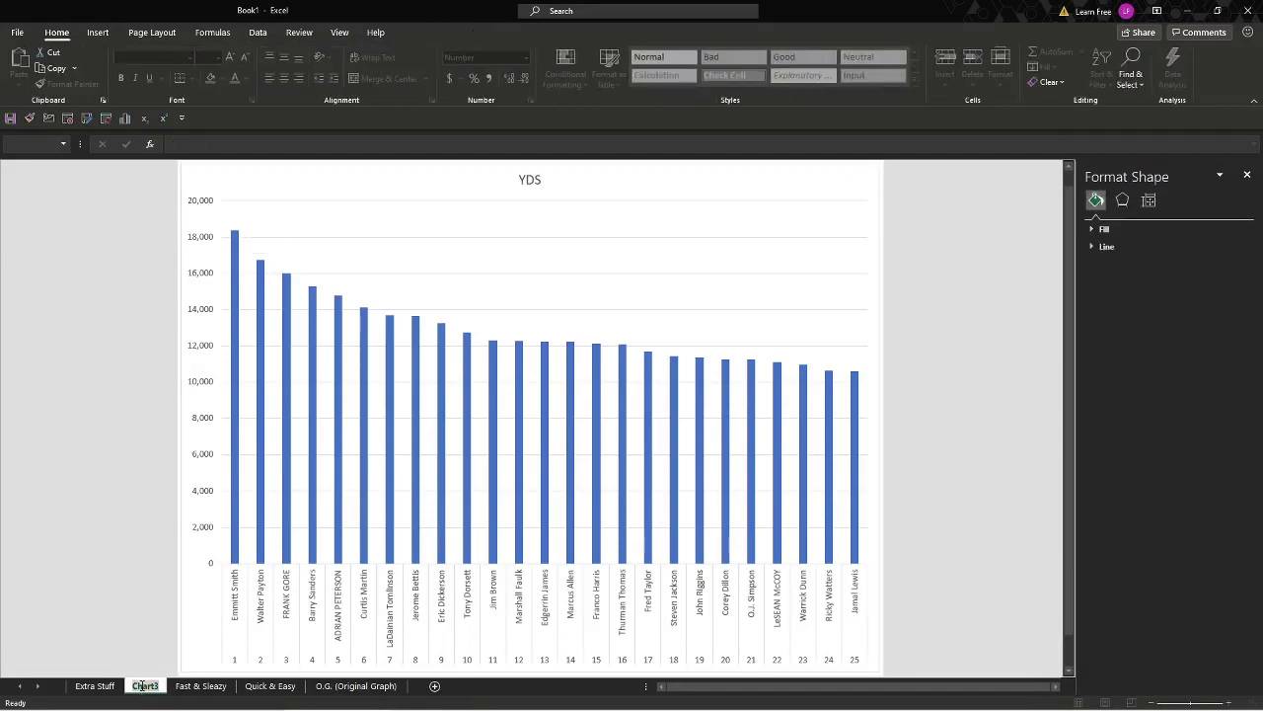
{"action": "type", "text": "F13"}
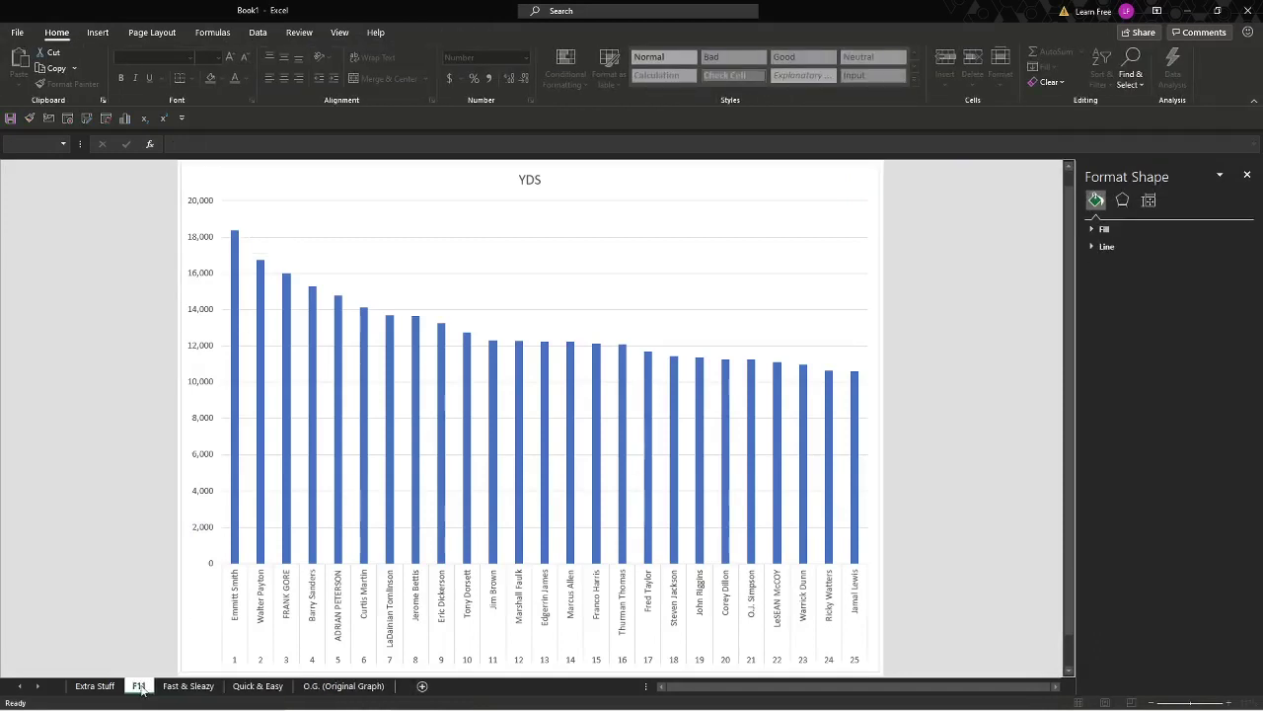
{"action": "key", "text": "Return"}
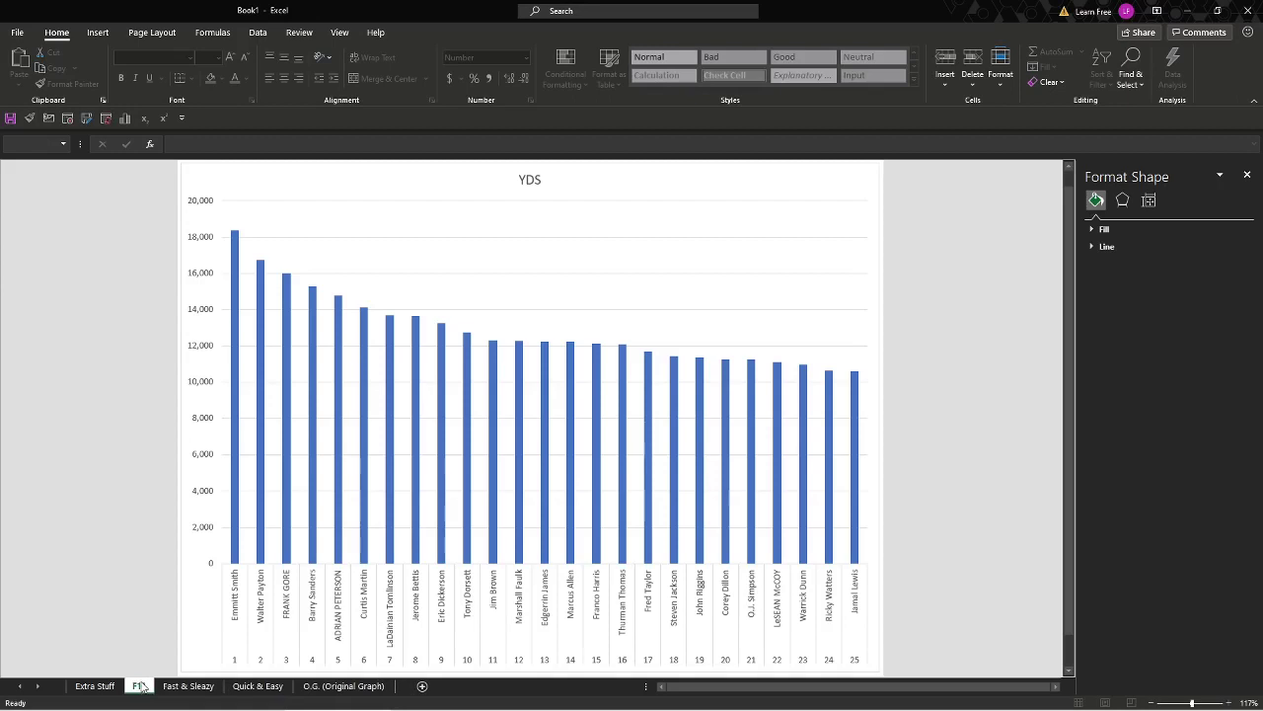
- Apply the dark gradient chart style with solid blue columns to the YDS chart on the F11 sheet
{"action": "left_click", "coordinate": [491, 174]}
{"action": "left_click", "coordinate": [429, 31]}
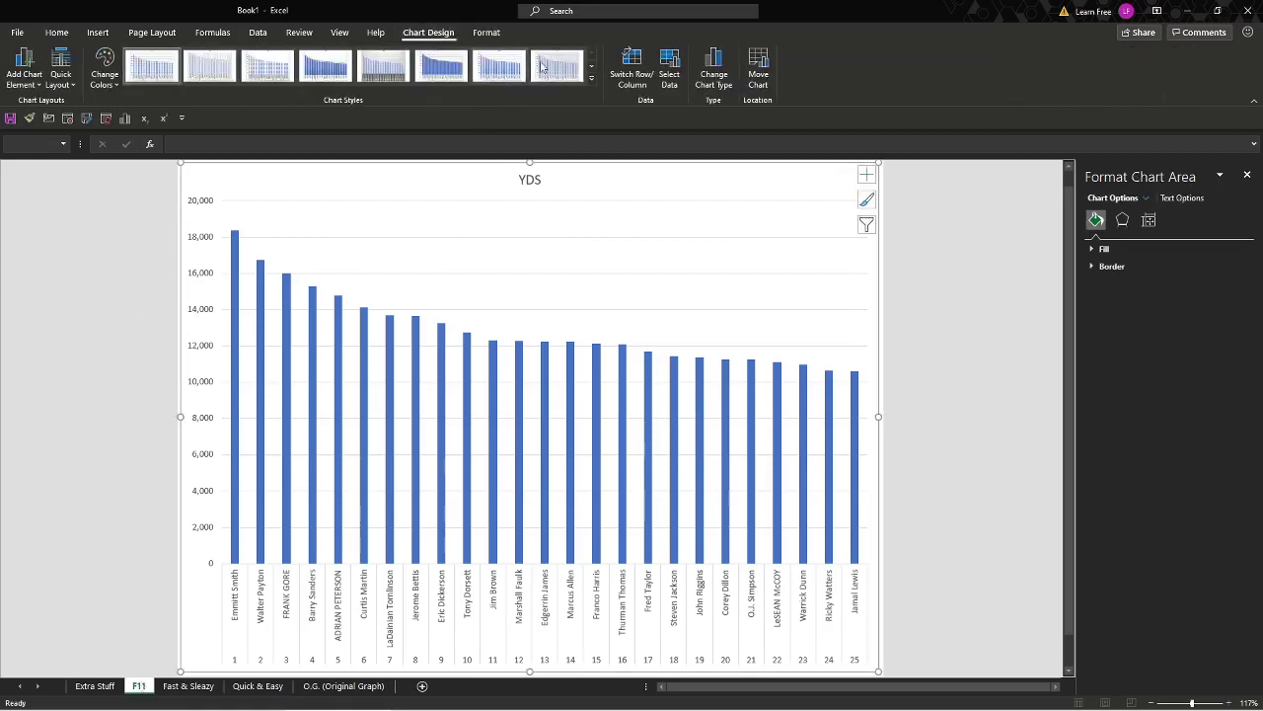
{"action": "left_click", "coordinate": [590, 87]}
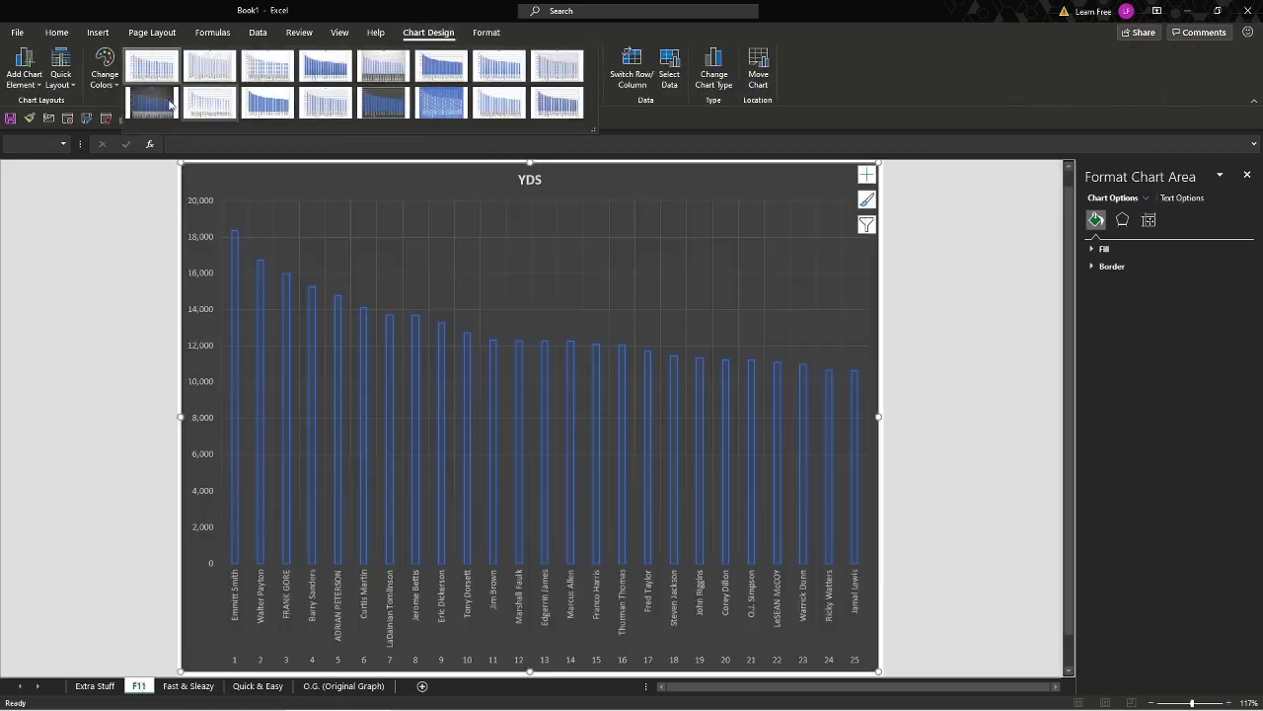
{"action": "left_click", "coordinate": [139, 104]}
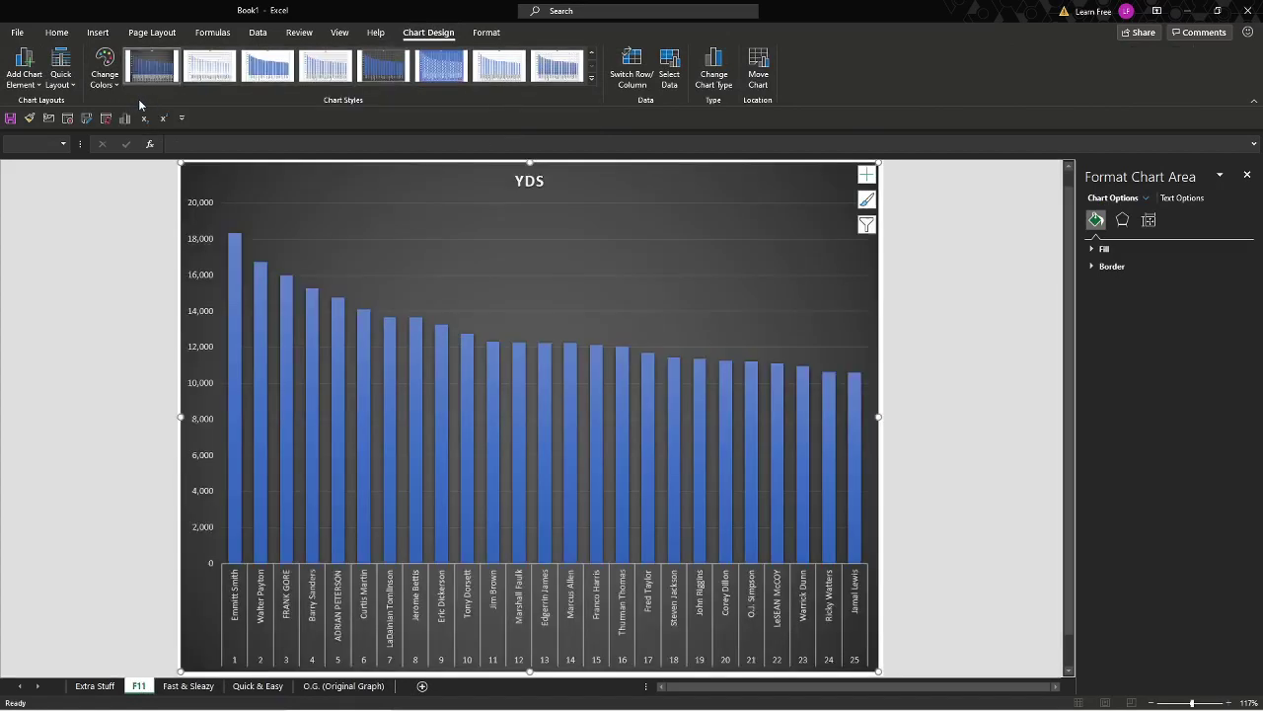
- Preview the 100% Stacked Column type for the YDS chart, and change its type to Clustered Bar
{"action": "left_click", "coordinate": [717, 86]}
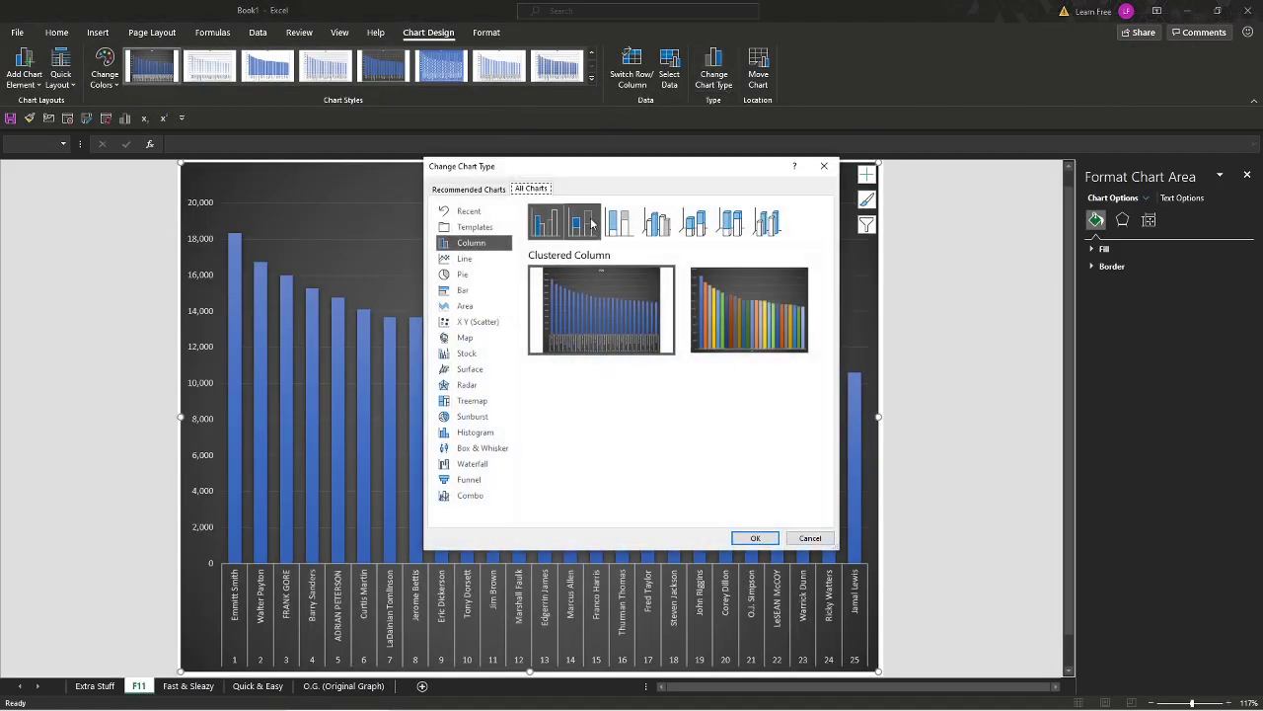
{"action": "left_click", "coordinate": [619, 221]}
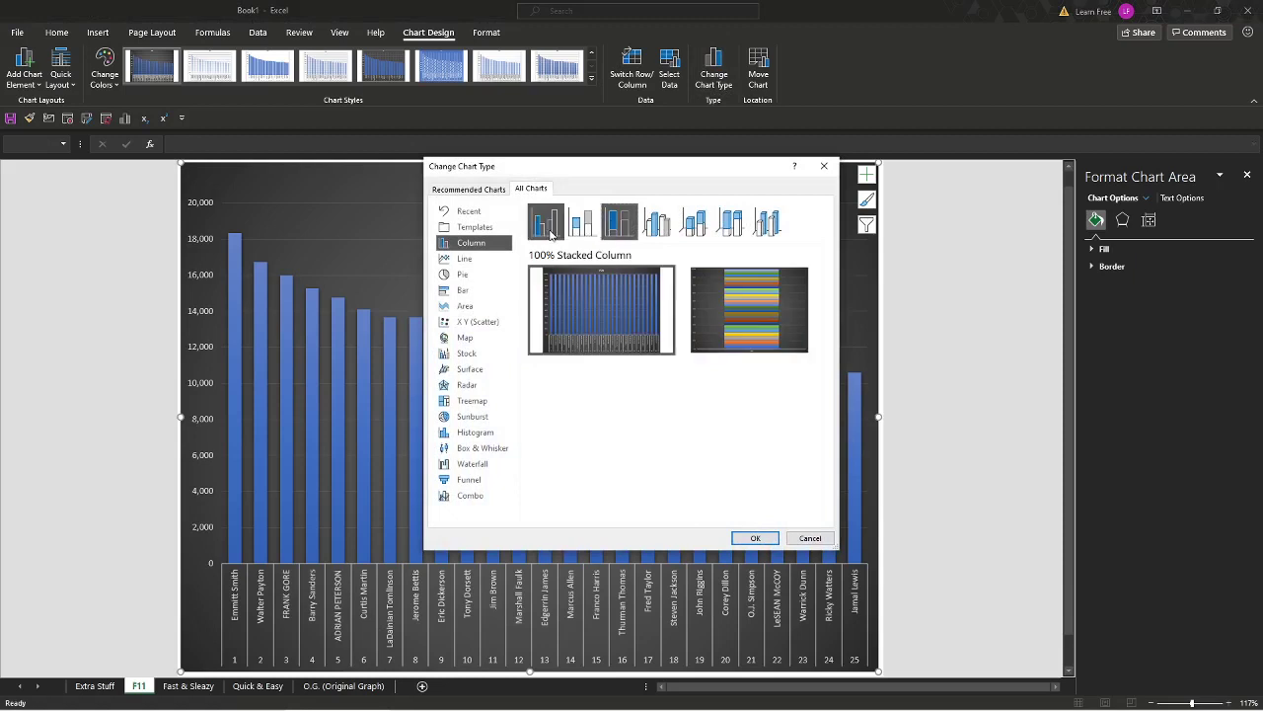
{"action": "left_click", "coordinate": [546, 221]}
{"action": "left_click", "coordinate": [477, 289]}
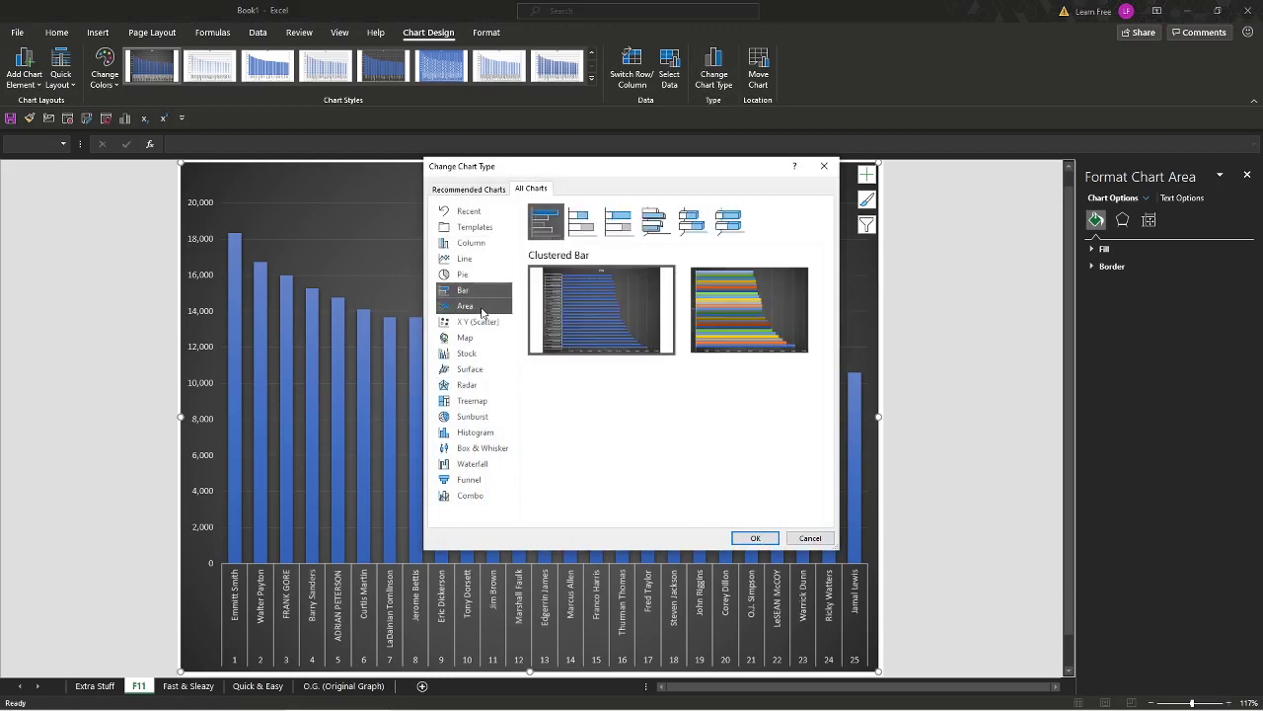
{"action": "left_click", "coordinate": [755, 537]}
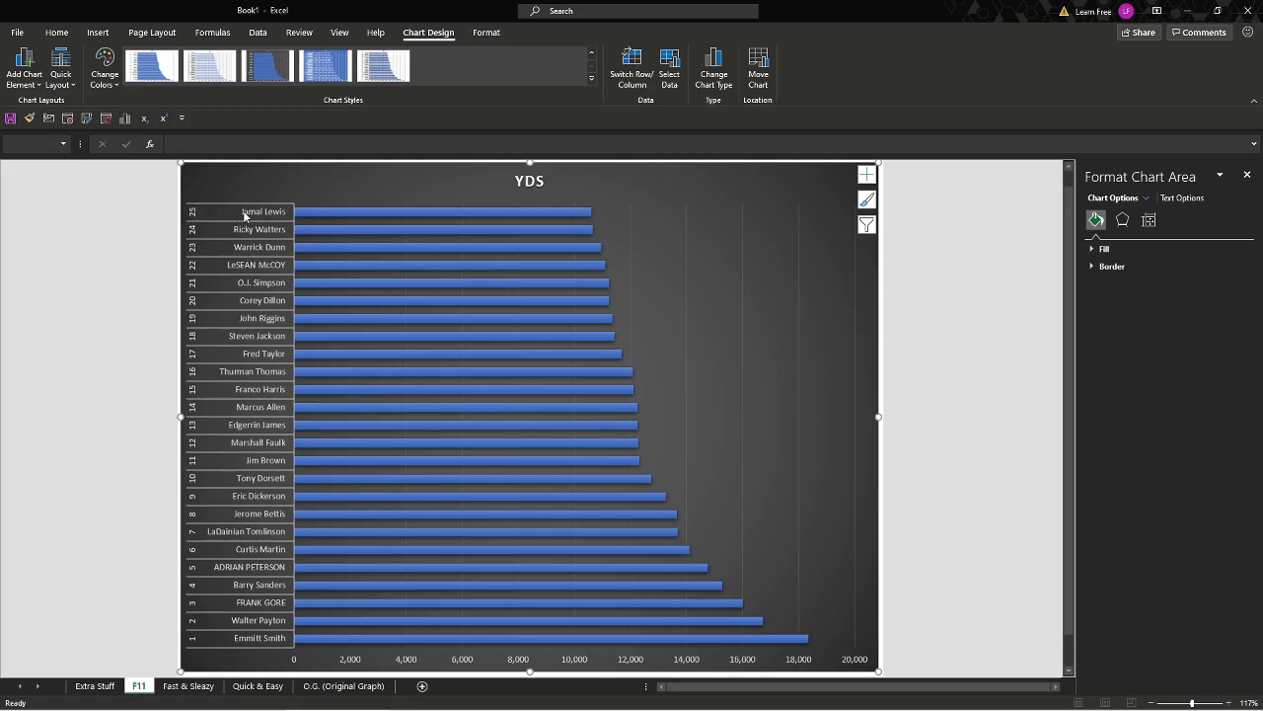
- Look through the commands available for the vertical axis and the YDS bars, and dismiss them
{"action": "right_click", "coordinate": [274, 216]}
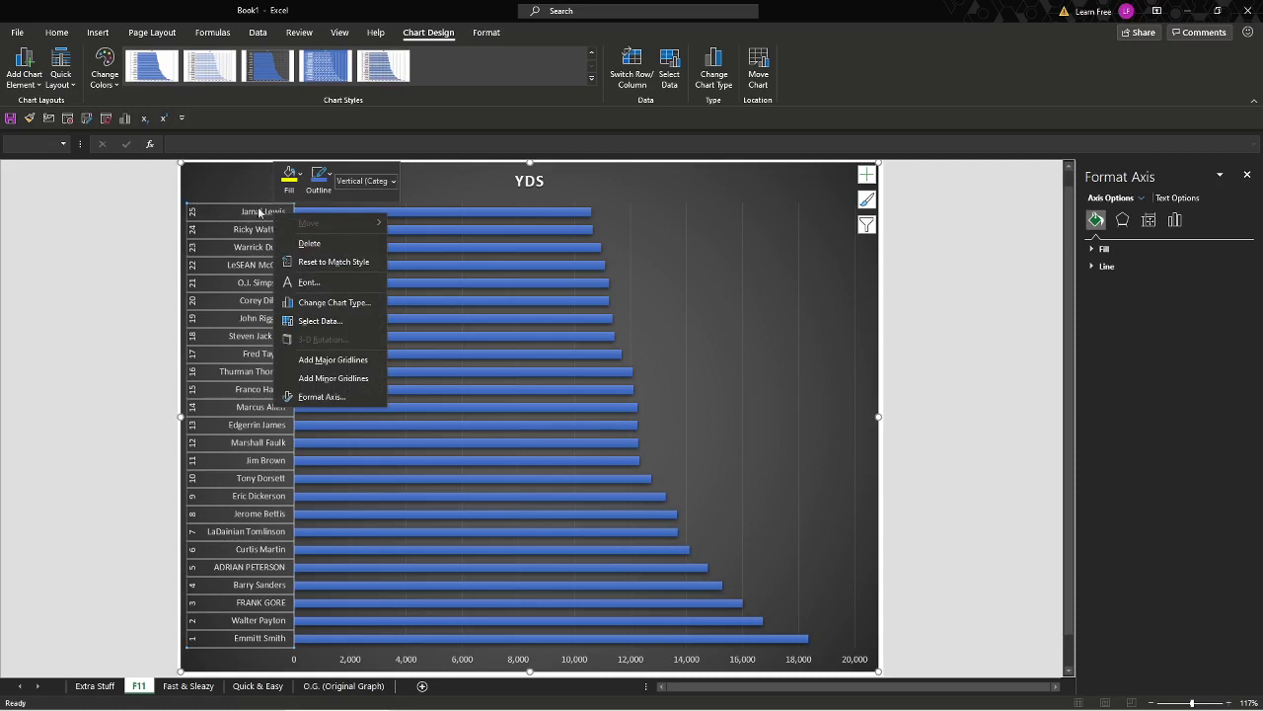
{"action": "key", "text": "Escape"}
{"action": "right_click", "coordinate": [387, 216]}
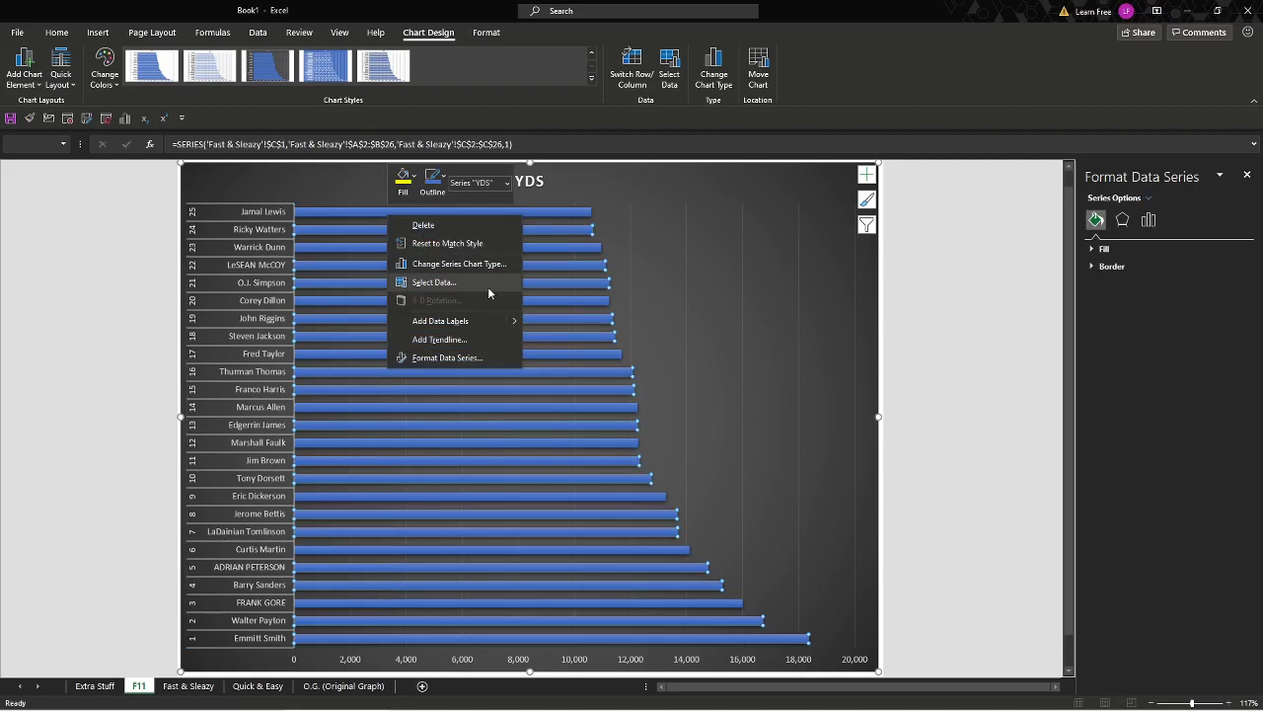
{"action": "left_click", "coordinate": [924, 291]}
{"action": "left_click", "coordinate": [115, 462]}
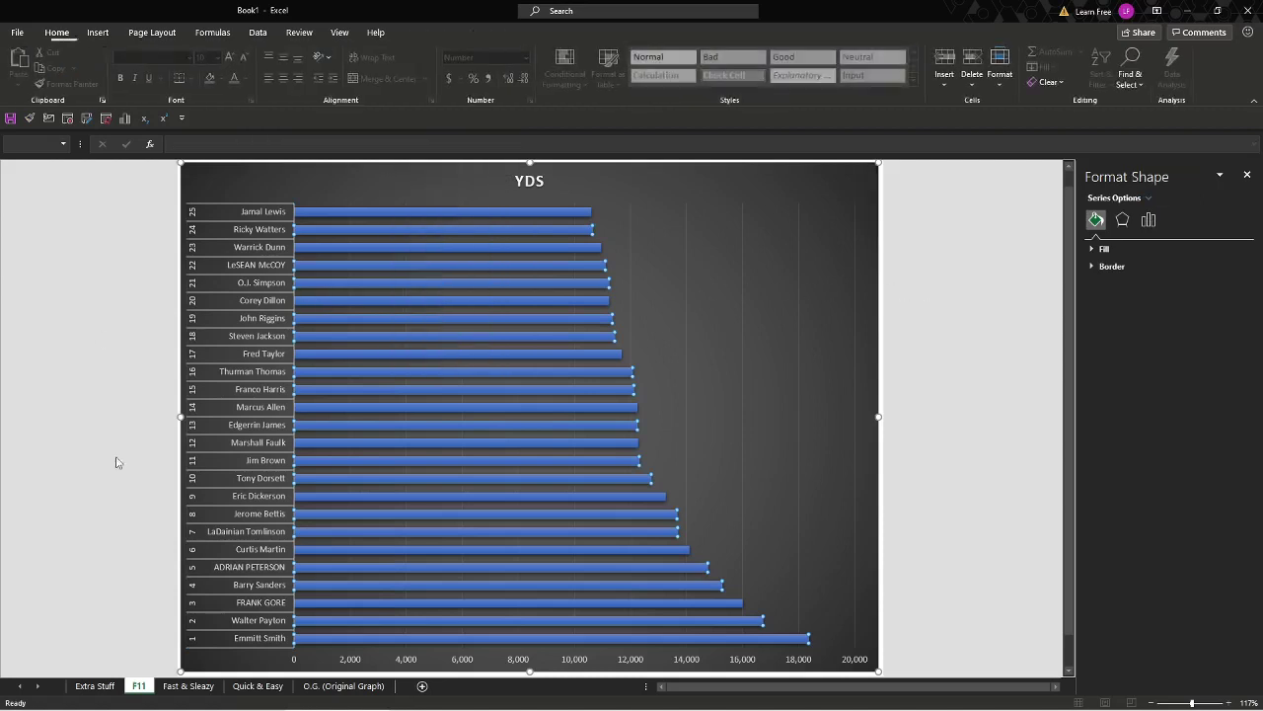
- On the Extra Stuff sheet, insert the recommended Clustered Column chart from B1:D6 and place it beside the blue arrow, over columns H to N
{"action": "left_click", "coordinate": [95, 685]}
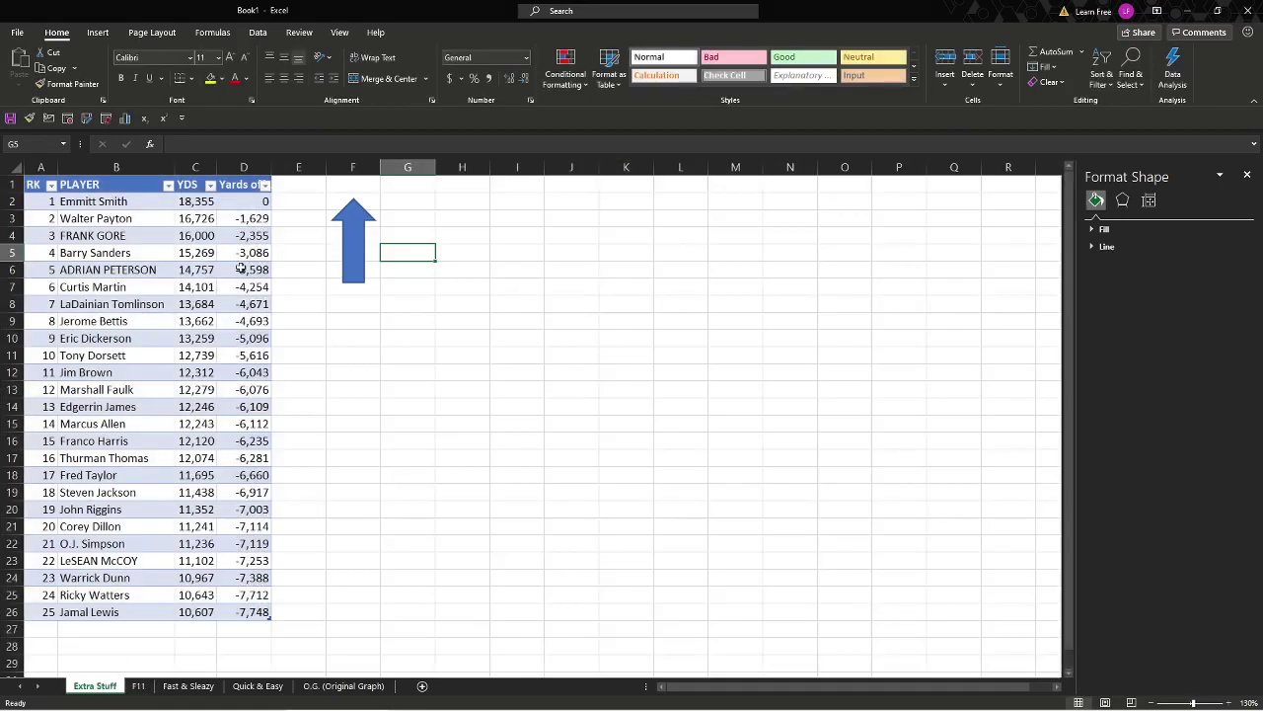
{"action": "left_click", "coordinate": [303, 234]}
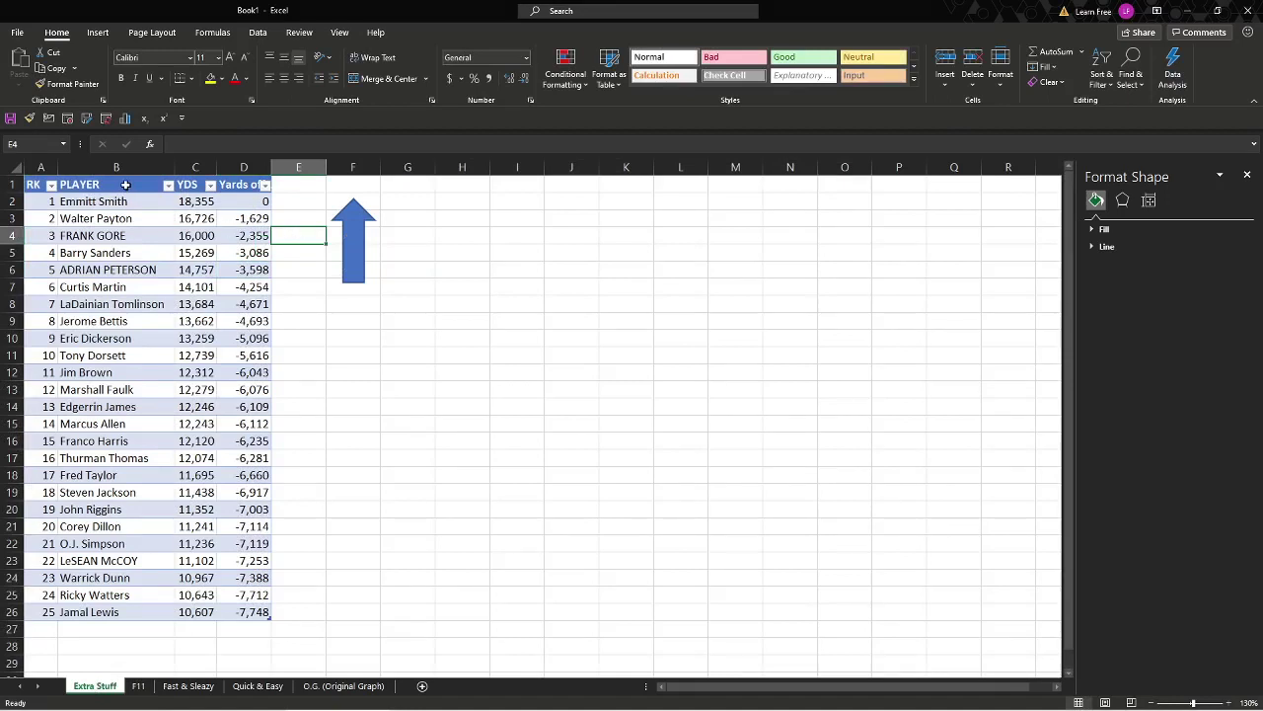
{"action": "left_click_drag", "start_coordinate": [126, 185], "coordinate": [251, 268]}
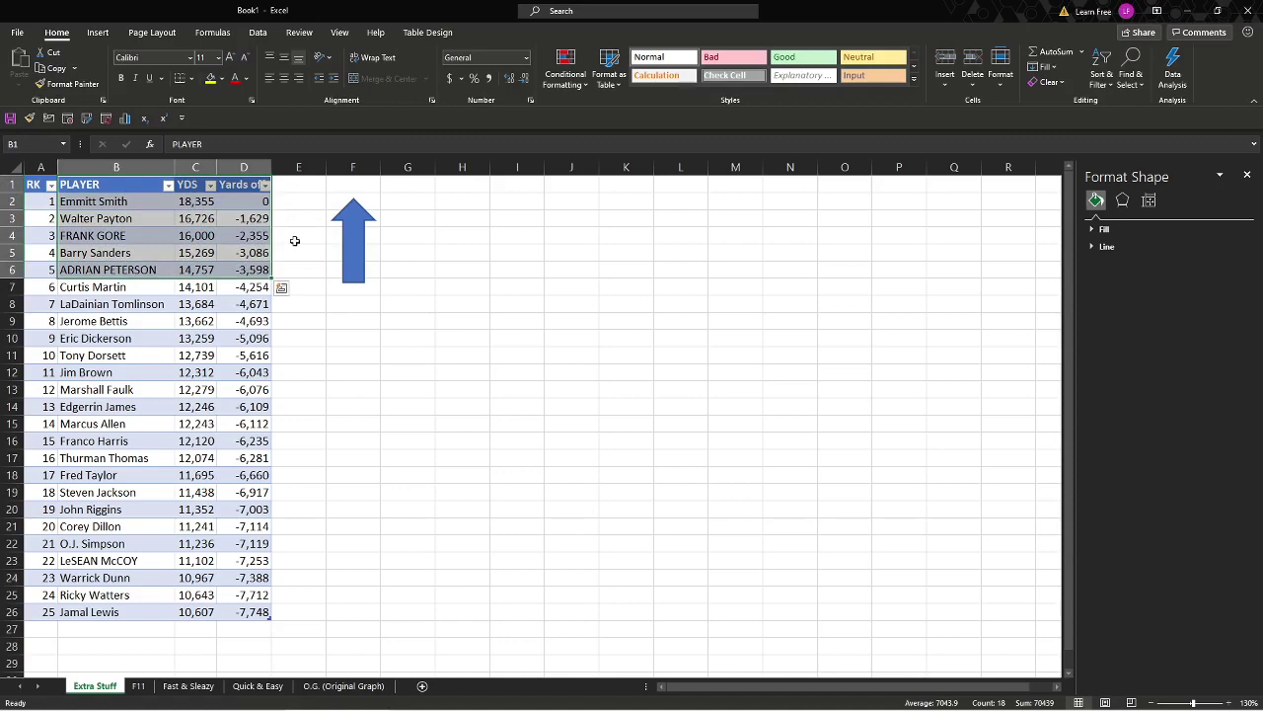
{"action": "left_click", "coordinate": [107, 35]}
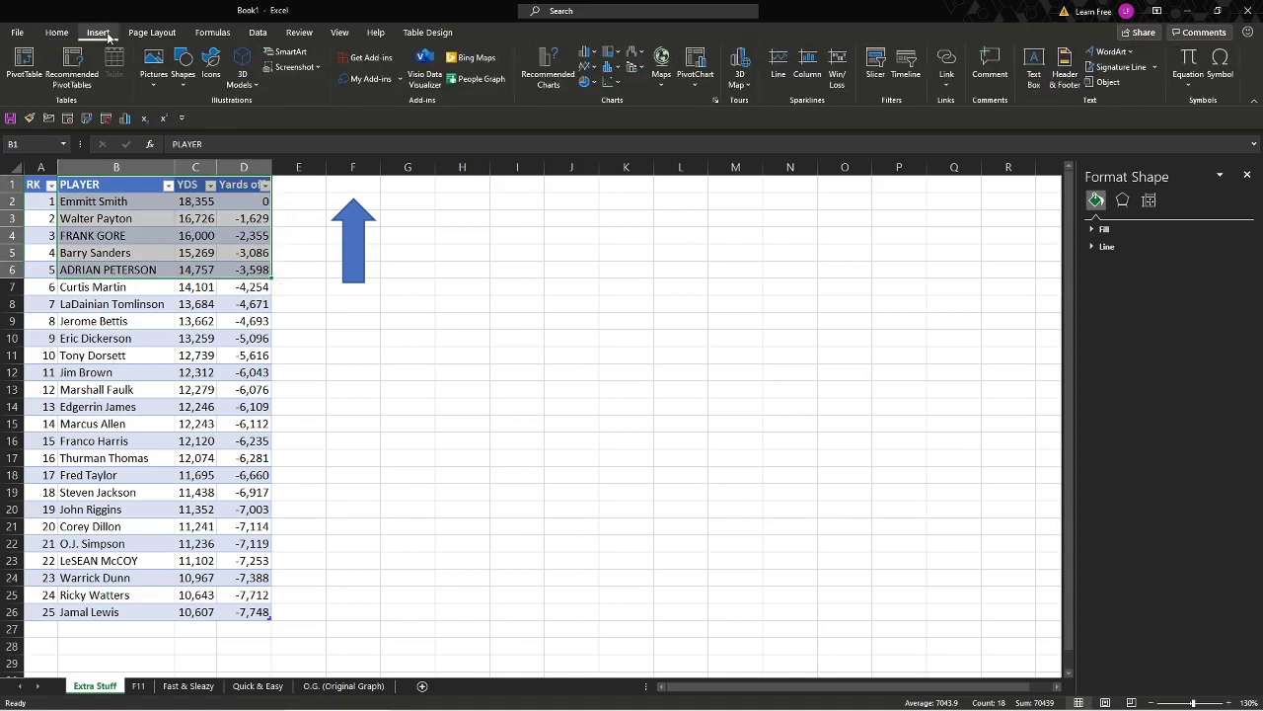
{"action": "left_click", "coordinate": [554, 90]}
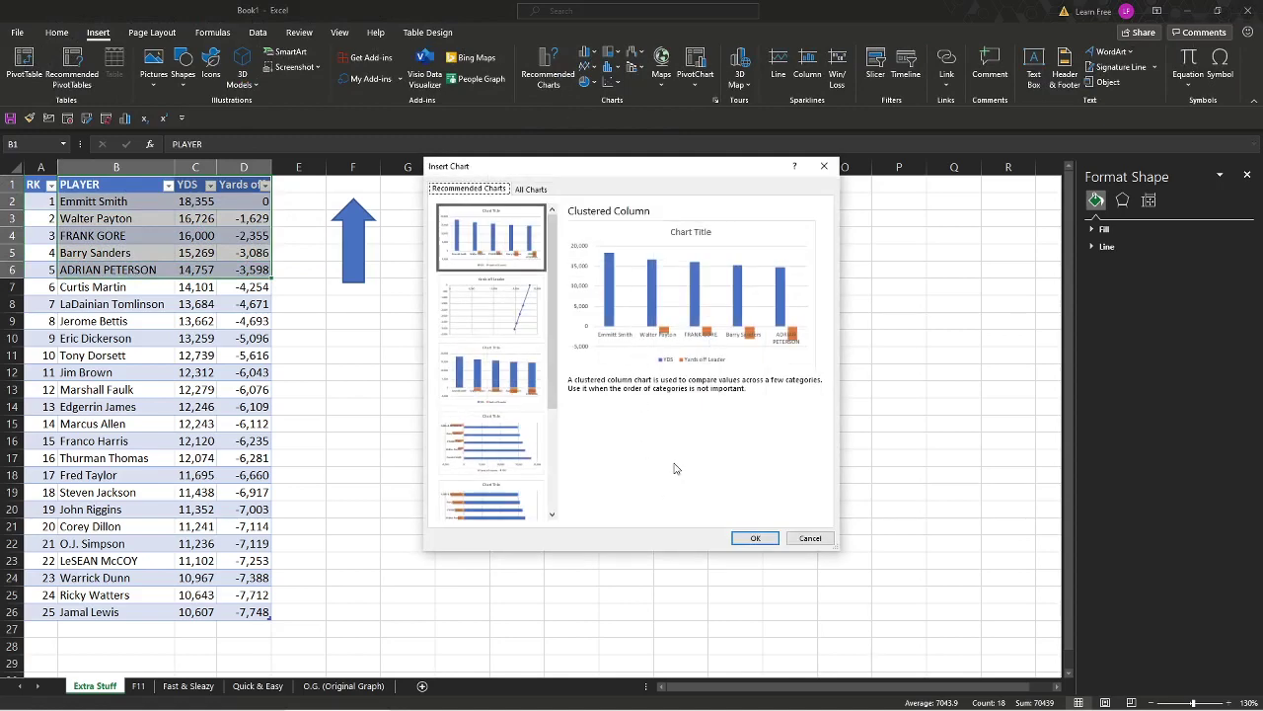
{"action": "left_click", "coordinate": [755, 538]}
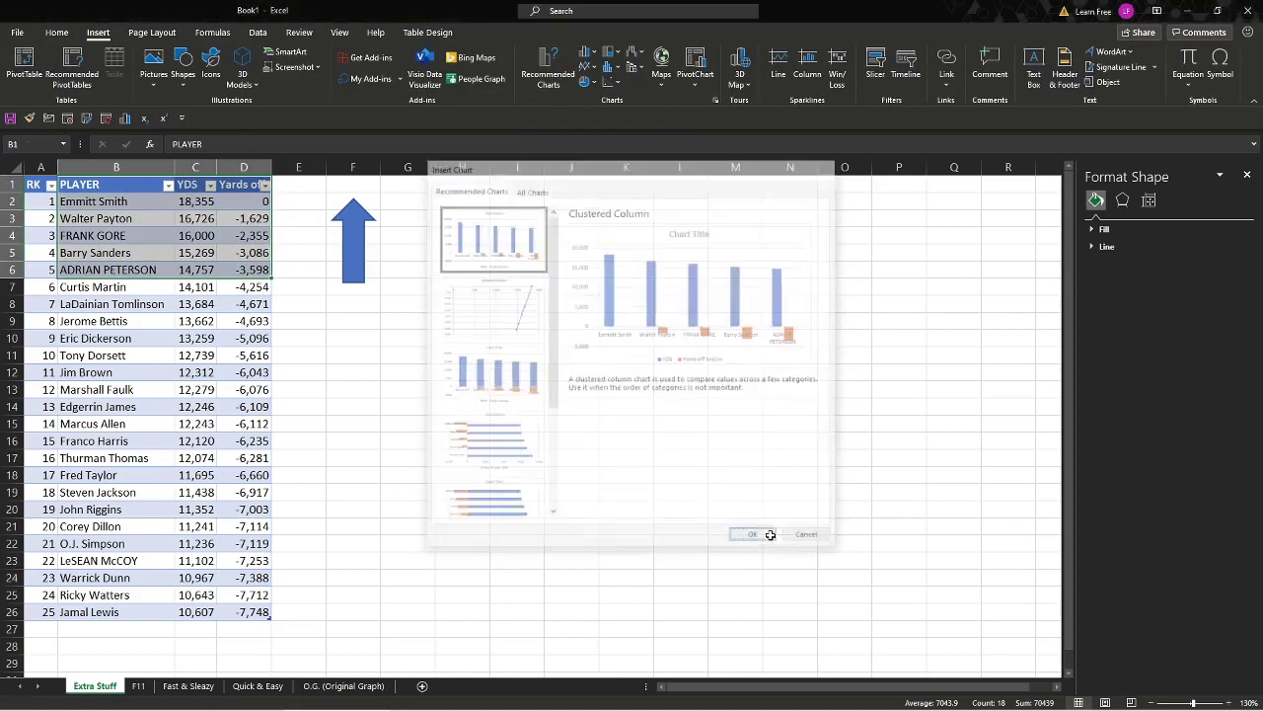
{"action": "left_click_drag", "start_coordinate": [629, 324], "coordinate": [752, 190]}
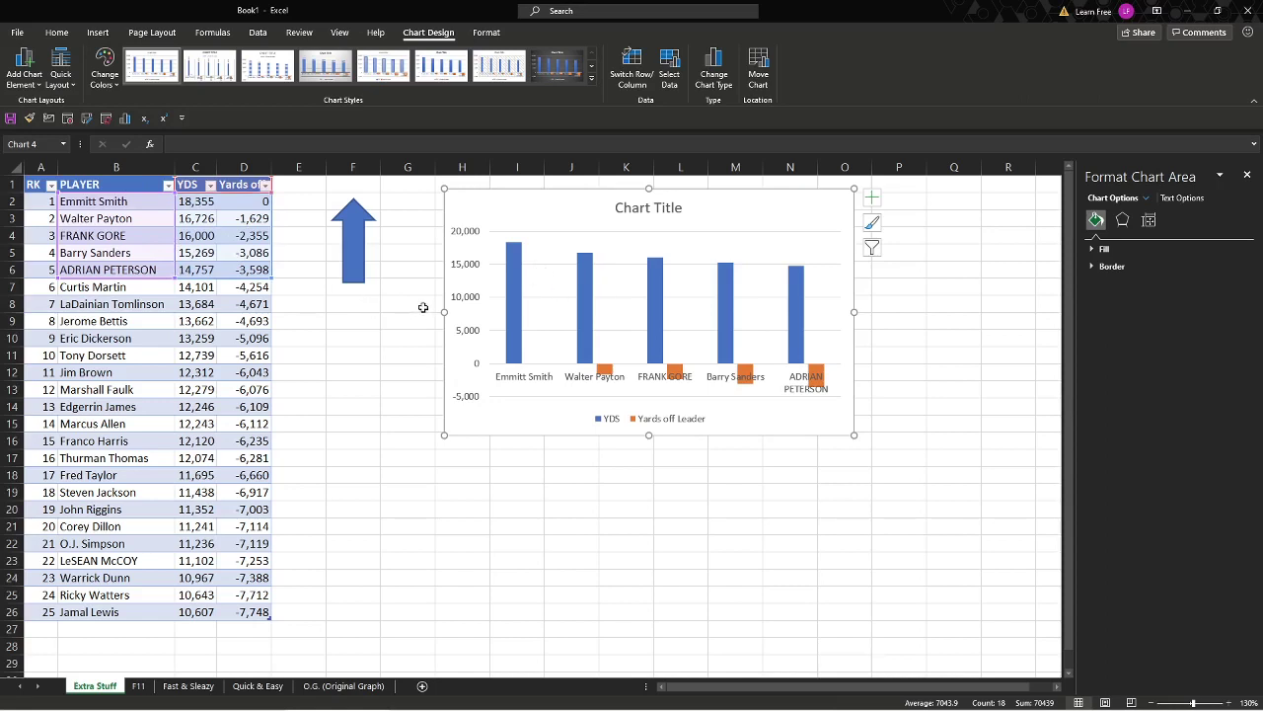
- Apply the dark gradient chart style with solid blue and orange columns to the YDS and Yards off Leader chart
{"action": "right_click", "coordinate": [511, 278]}
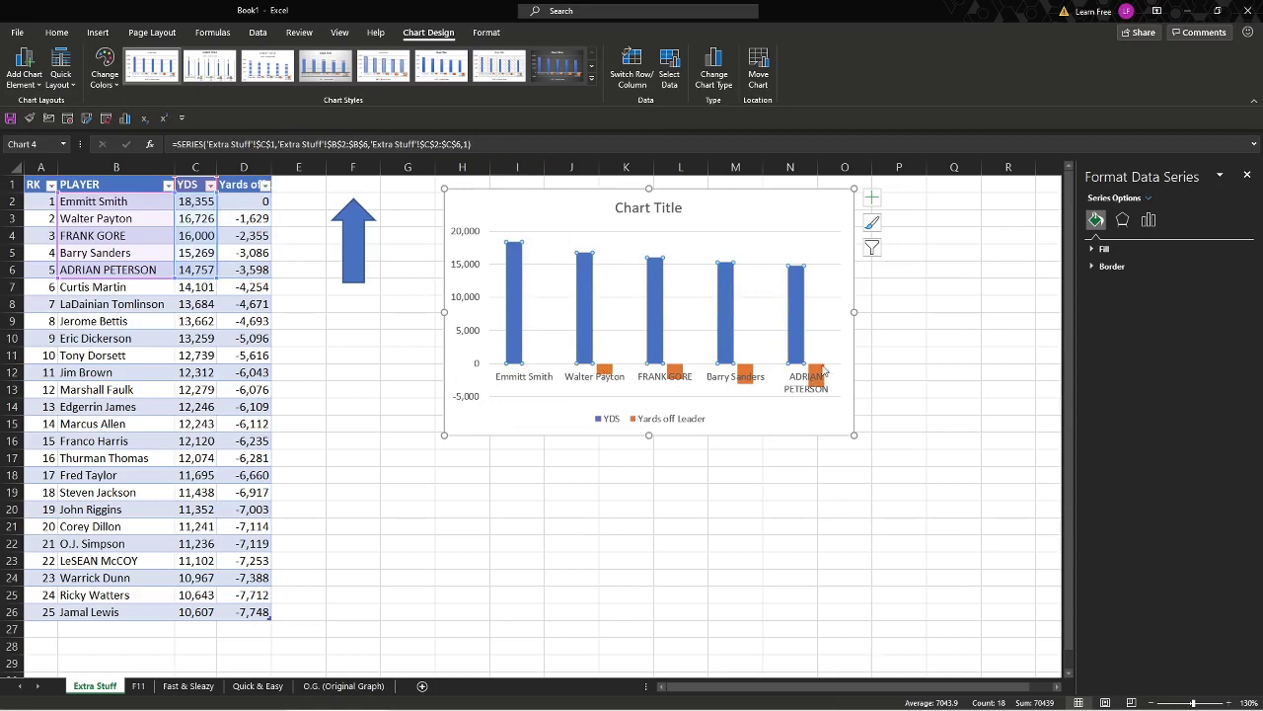
{"action": "left_click", "coordinate": [762, 202]}
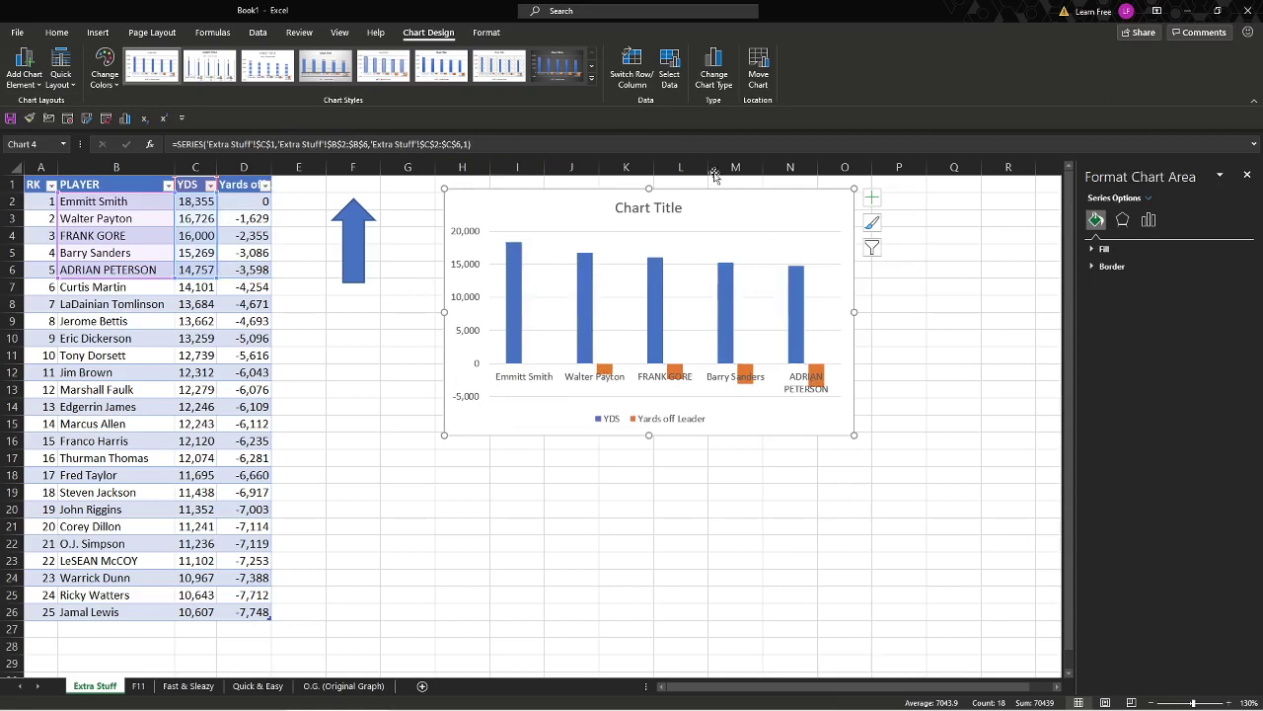
{"action": "left_click", "coordinate": [591, 78]}
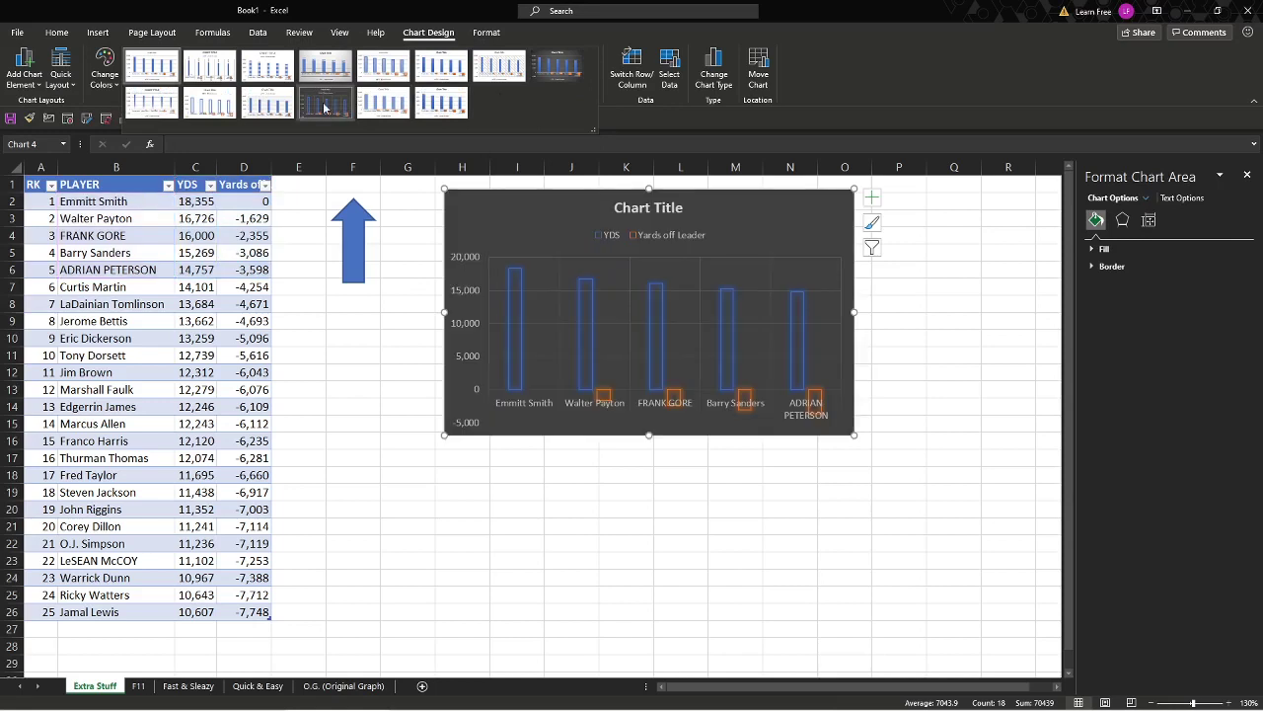
{"action": "left_click", "coordinate": [558, 66]}
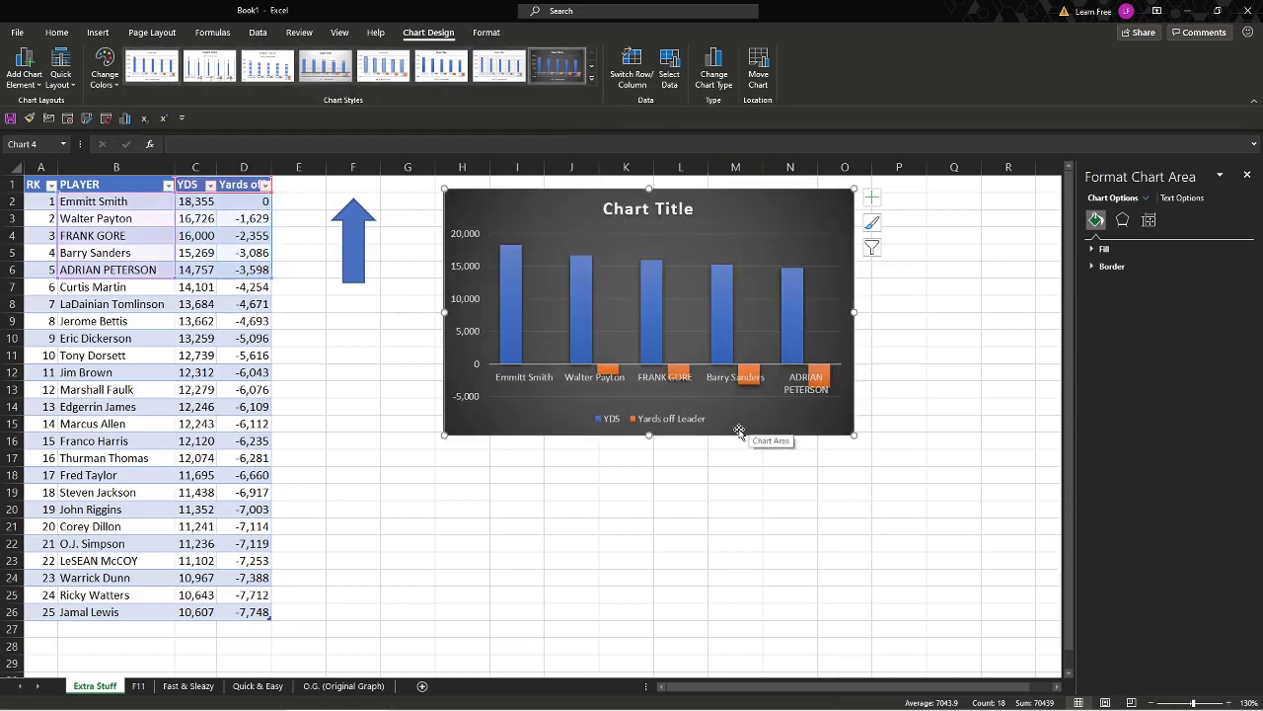
- Add data labels to both the YDS columns and the Yards off Leader columns of the chart
{"action": "right_click", "coordinate": [789, 281]}
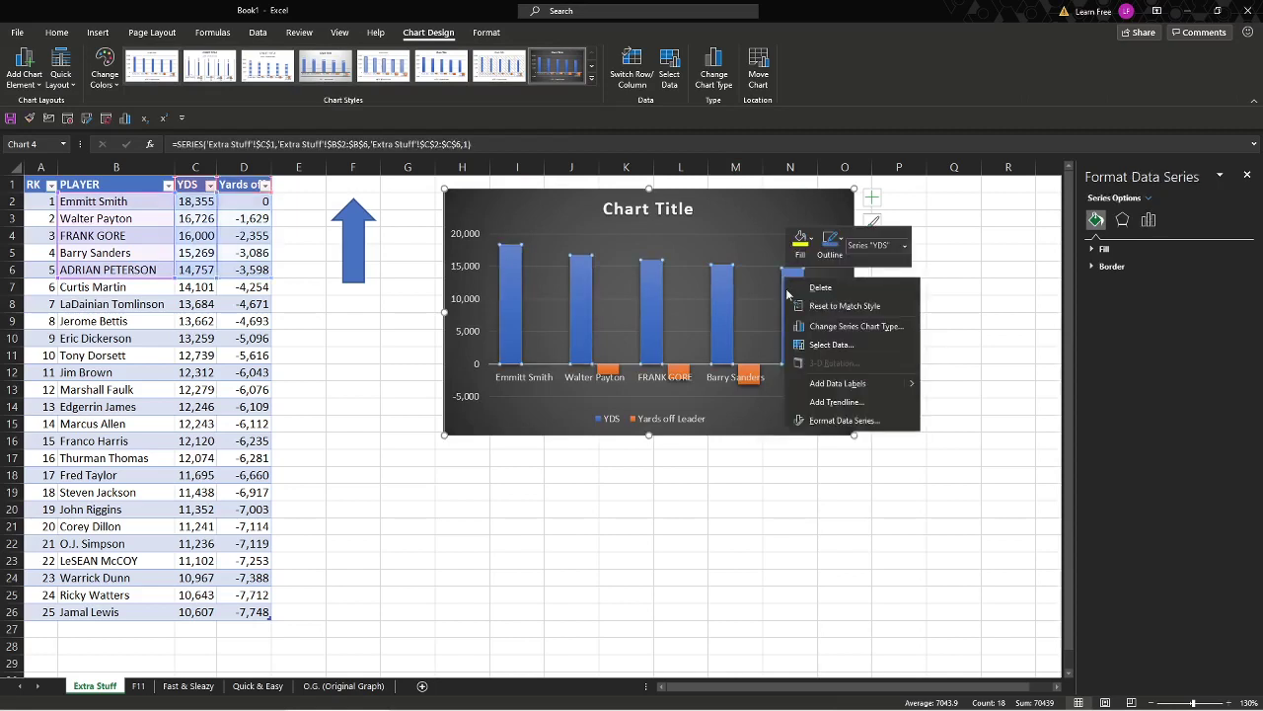
{"action": "left_click", "coordinate": [834, 383]}
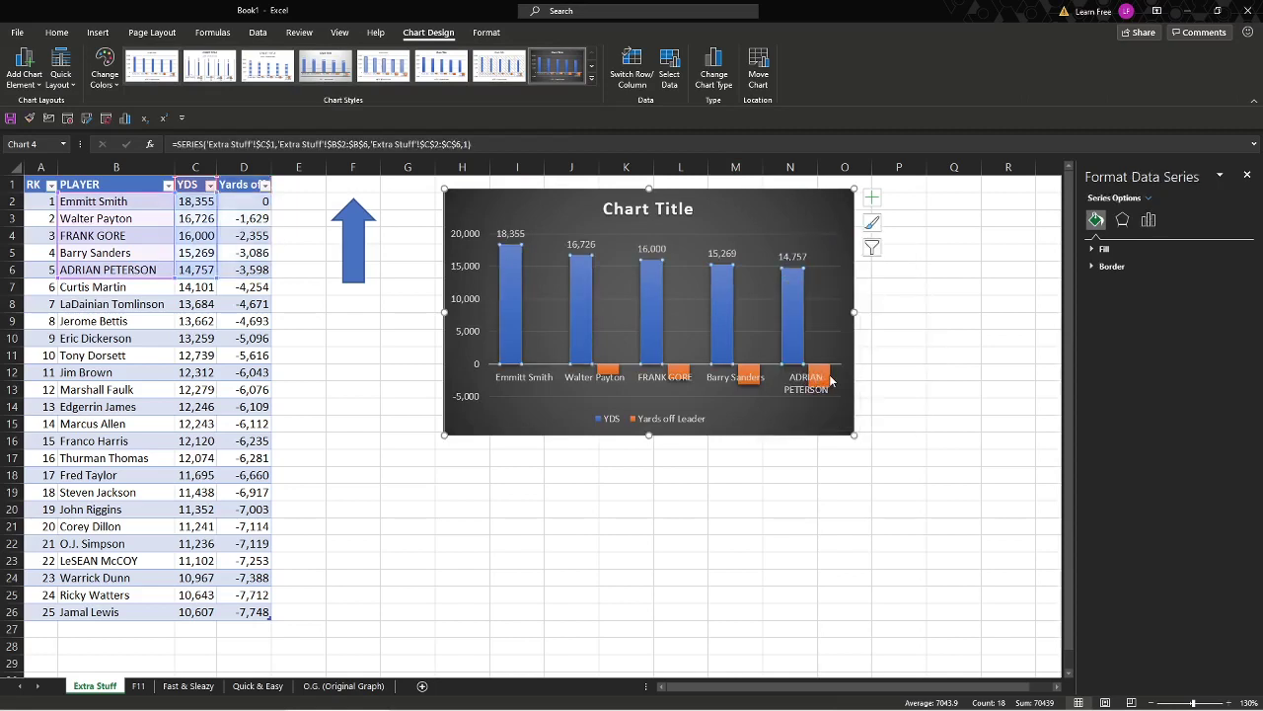
{"action": "right_click", "coordinate": [830, 381]}
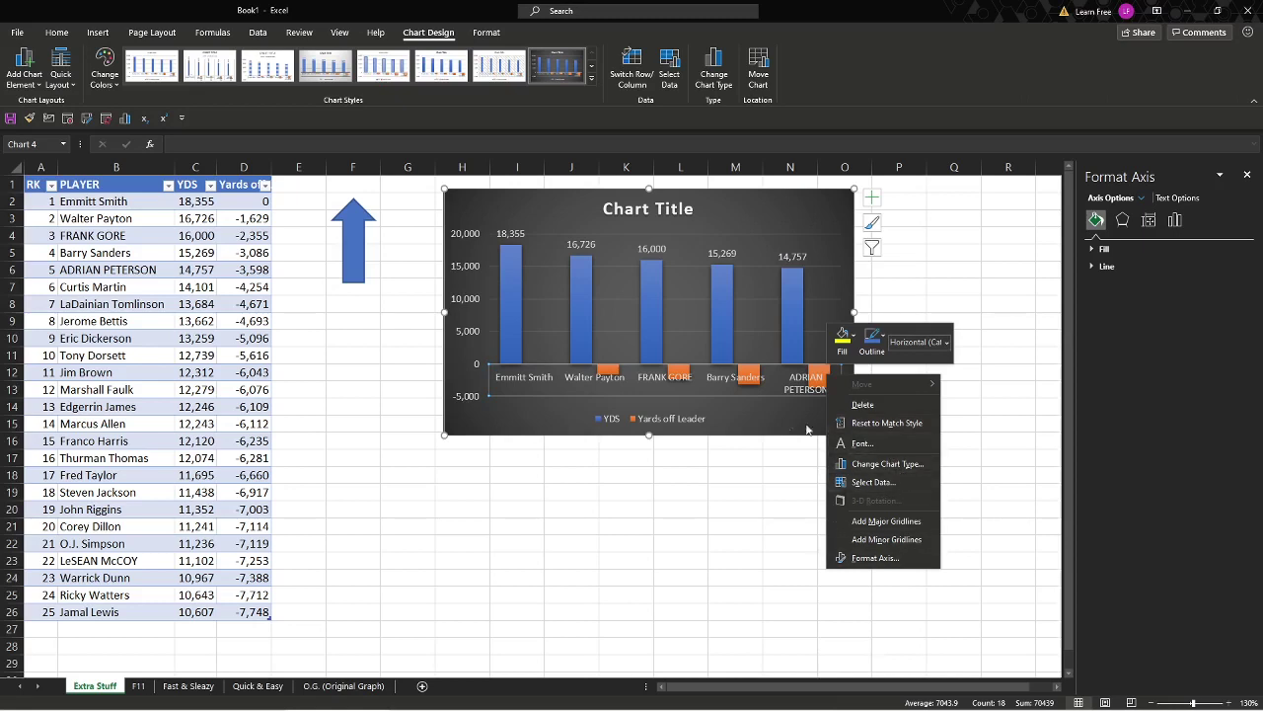
{"action": "left_click", "coordinate": [783, 486]}
{"action": "right_click", "coordinate": [755, 375]}
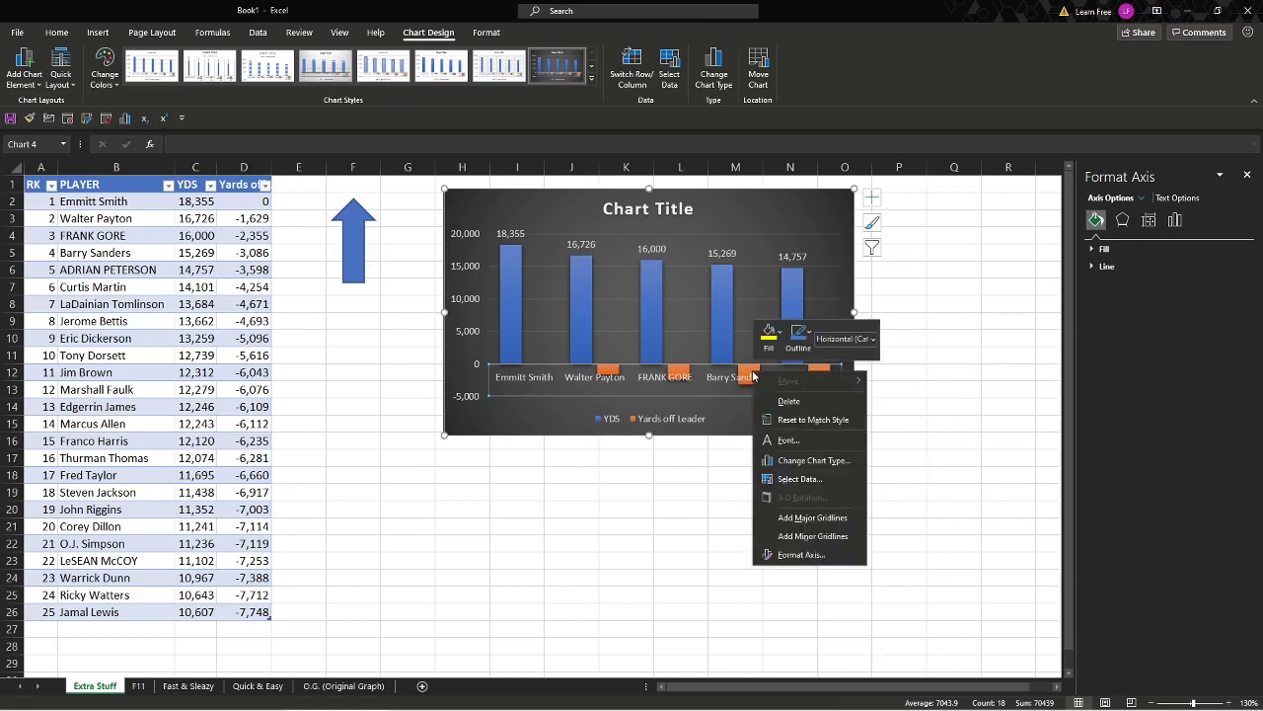
{"action": "left_click", "coordinate": [830, 375]}
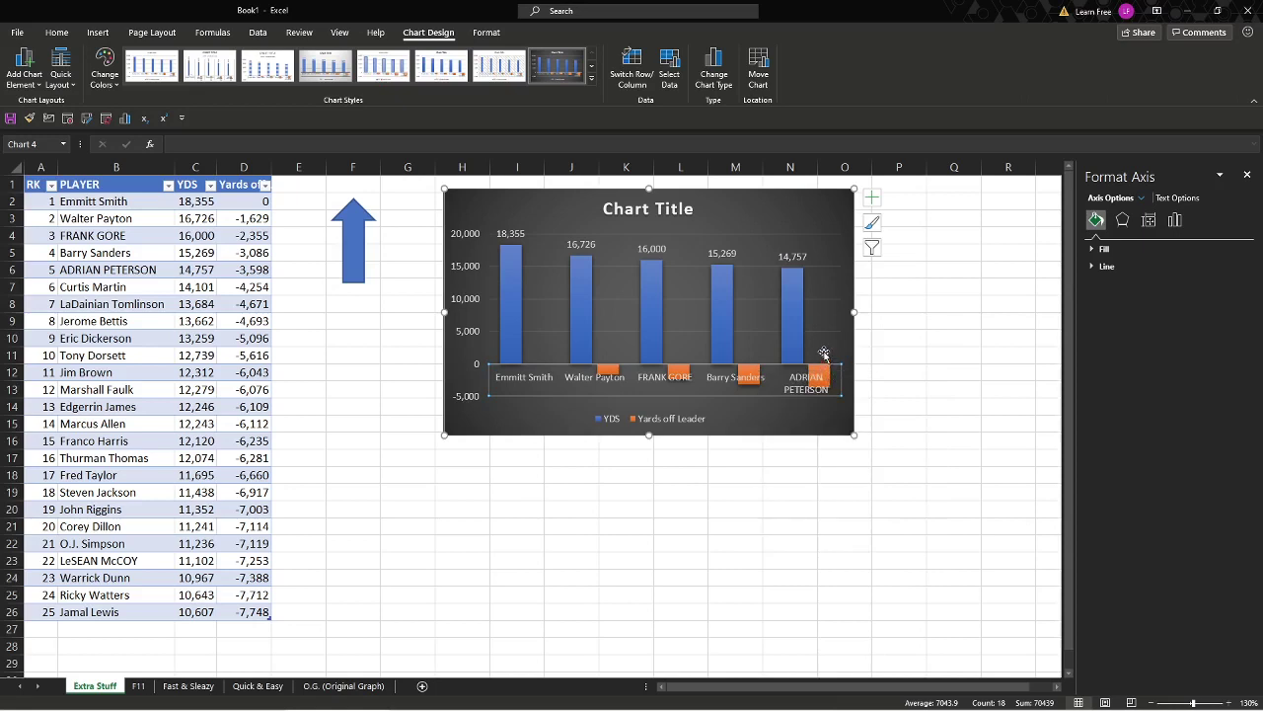
{"action": "left_click", "coordinate": [825, 372]}
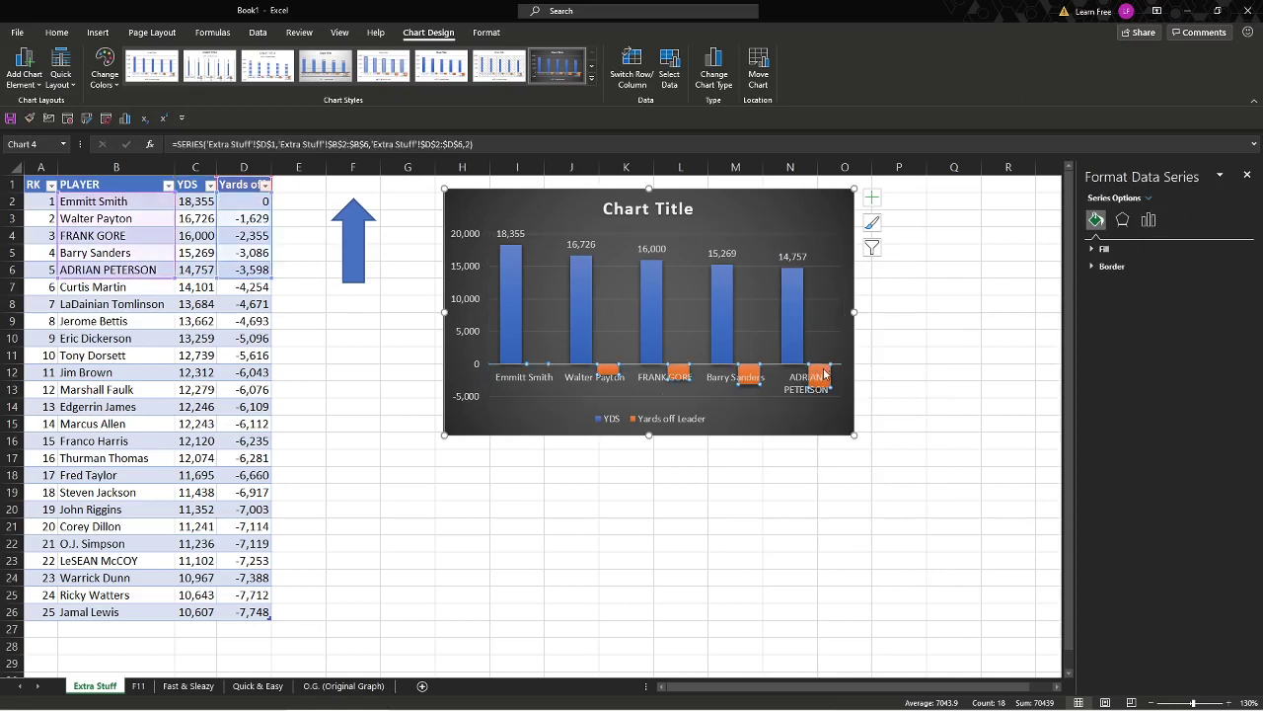
{"action": "right_click", "coordinate": [825, 372]}
{"action": "left_click", "coordinate": [895, 474]}
- Enlarge the chart down to row 24 and across into column R, and remove its legend
{"action": "left_click_drag", "start_coordinate": [856, 437], "coordinate": [1002, 586]}
{"action": "left_click", "coordinate": [958, 559]}
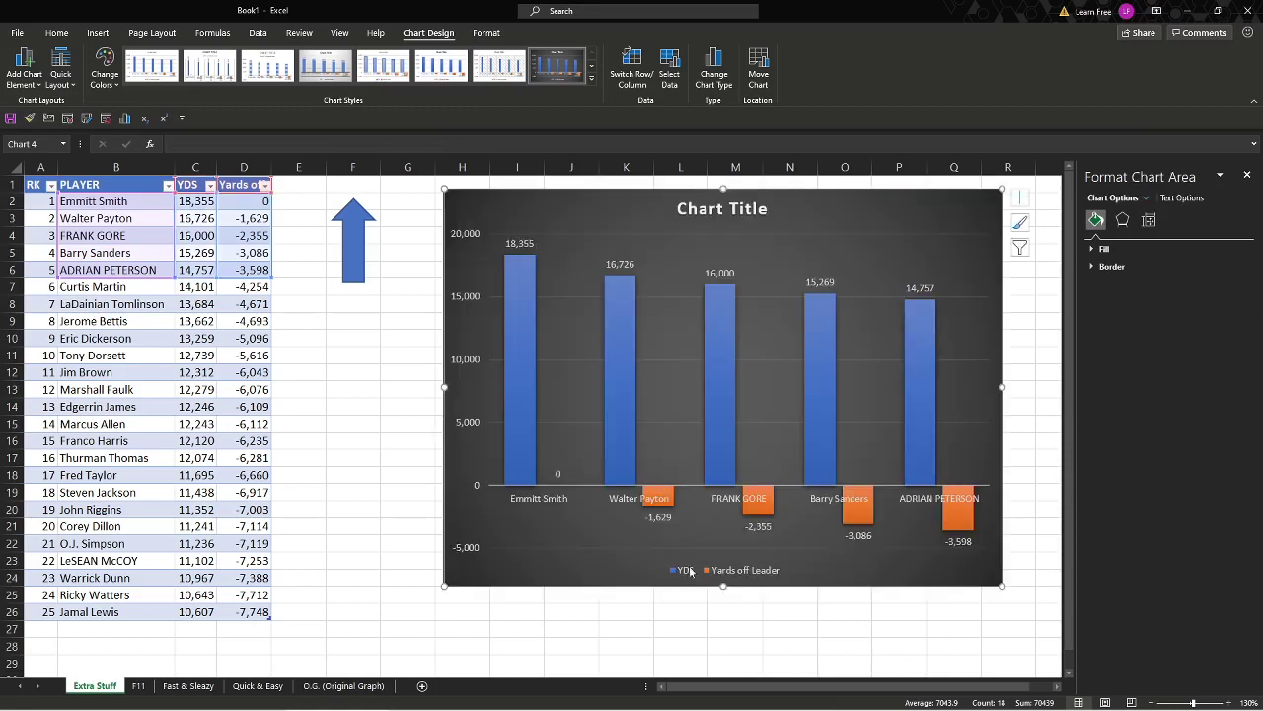
{"action": "left_click", "coordinate": [691, 571]}
{"action": "key", "text": "Delete"}
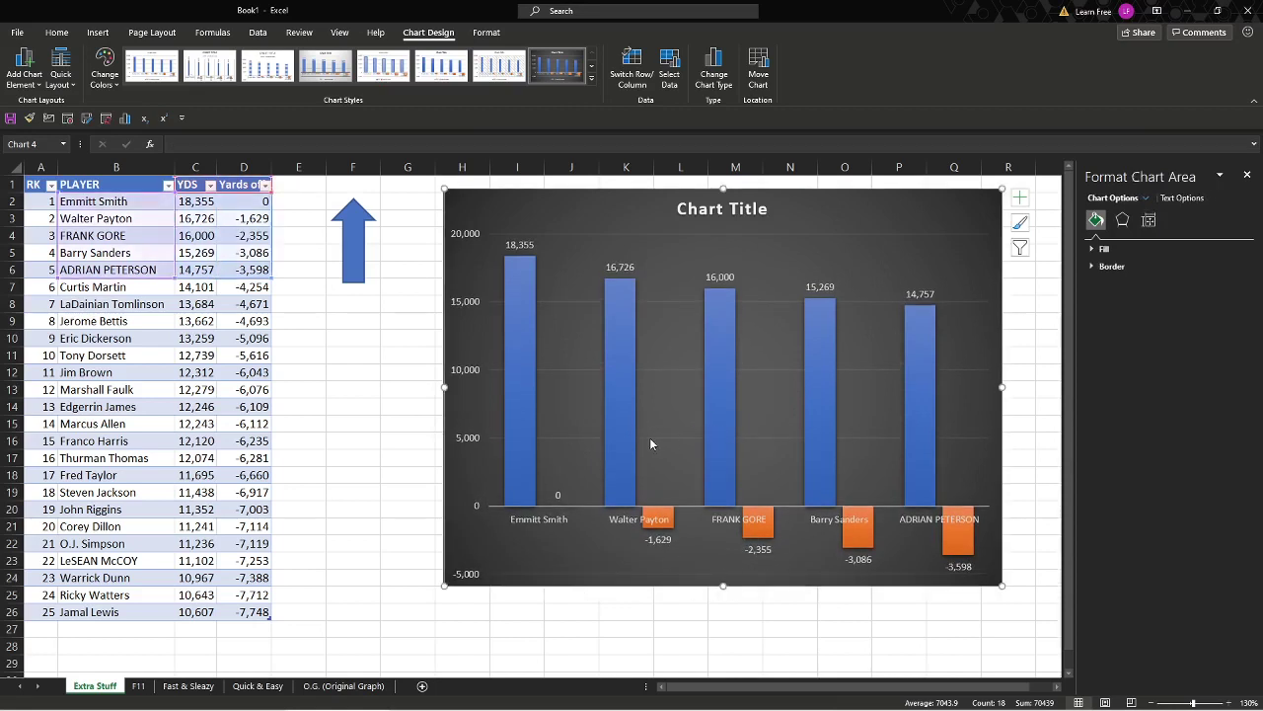
- Try plotting the Yards off Leader series on the secondary axis, and return it to the primary axis
{"action": "left_click", "coordinate": [948, 533]}
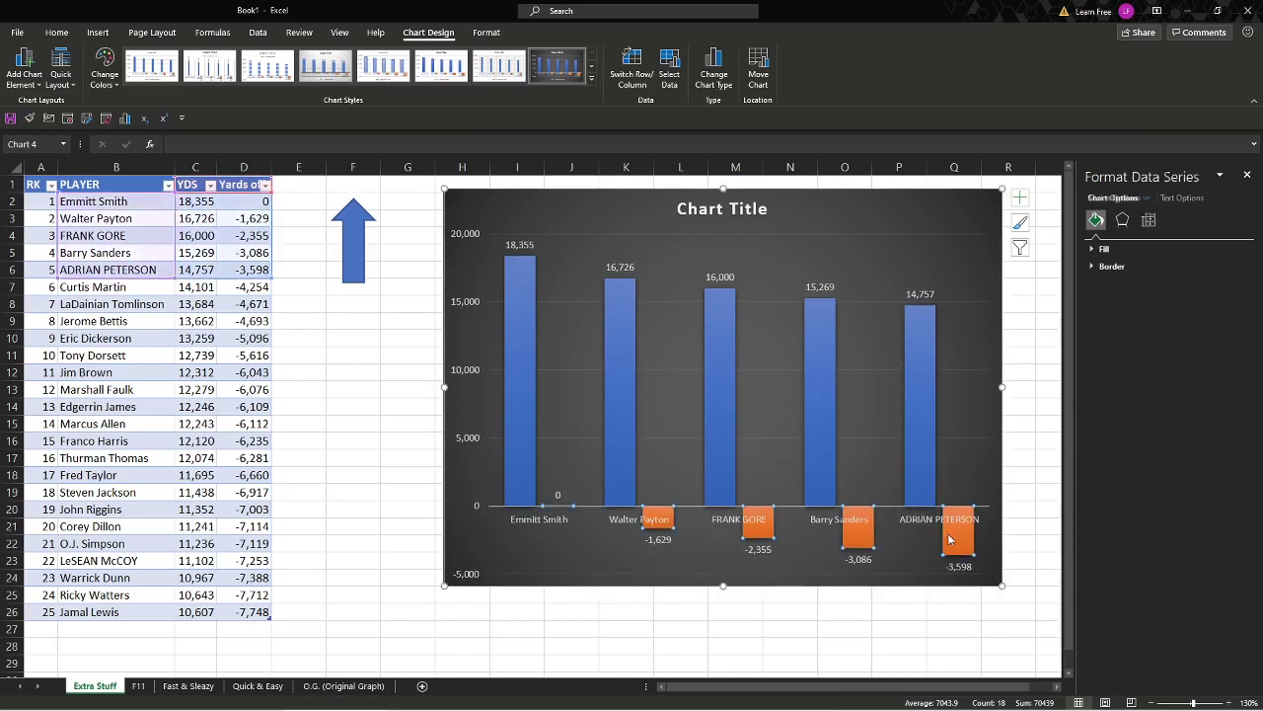
{"action": "left_click", "coordinate": [1148, 222]}
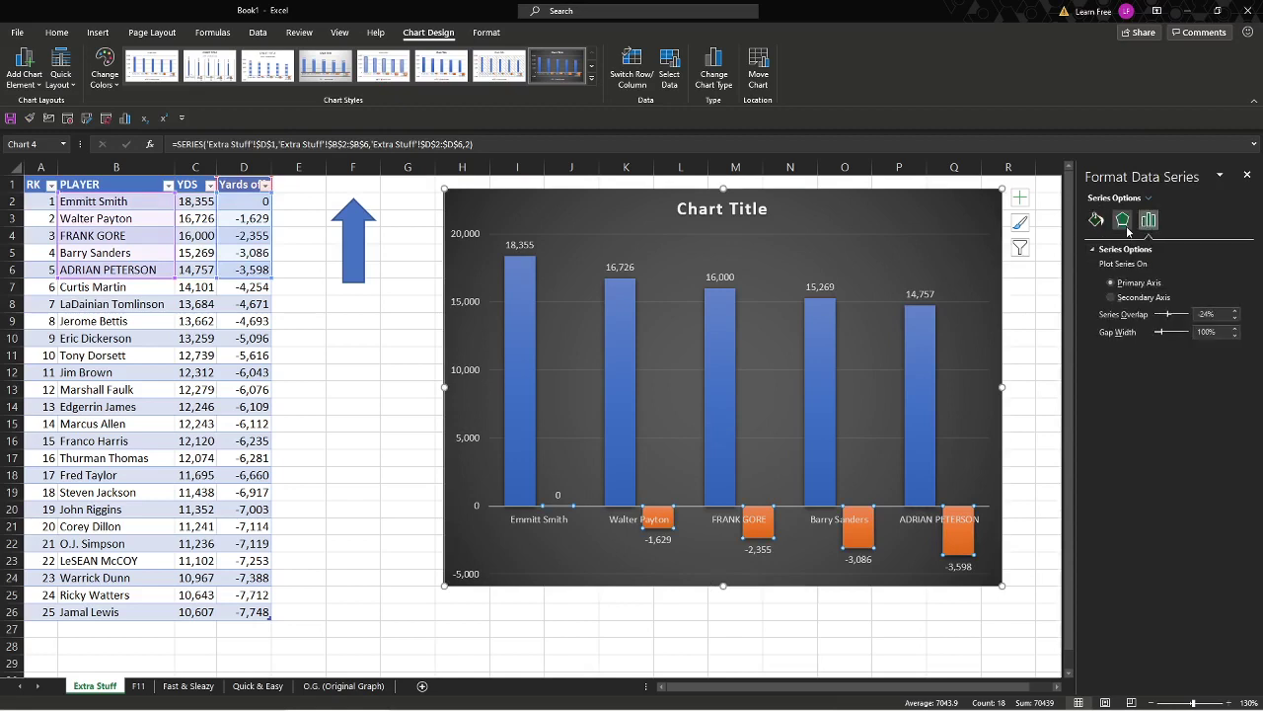
{"action": "left_click", "coordinate": [1130, 297]}
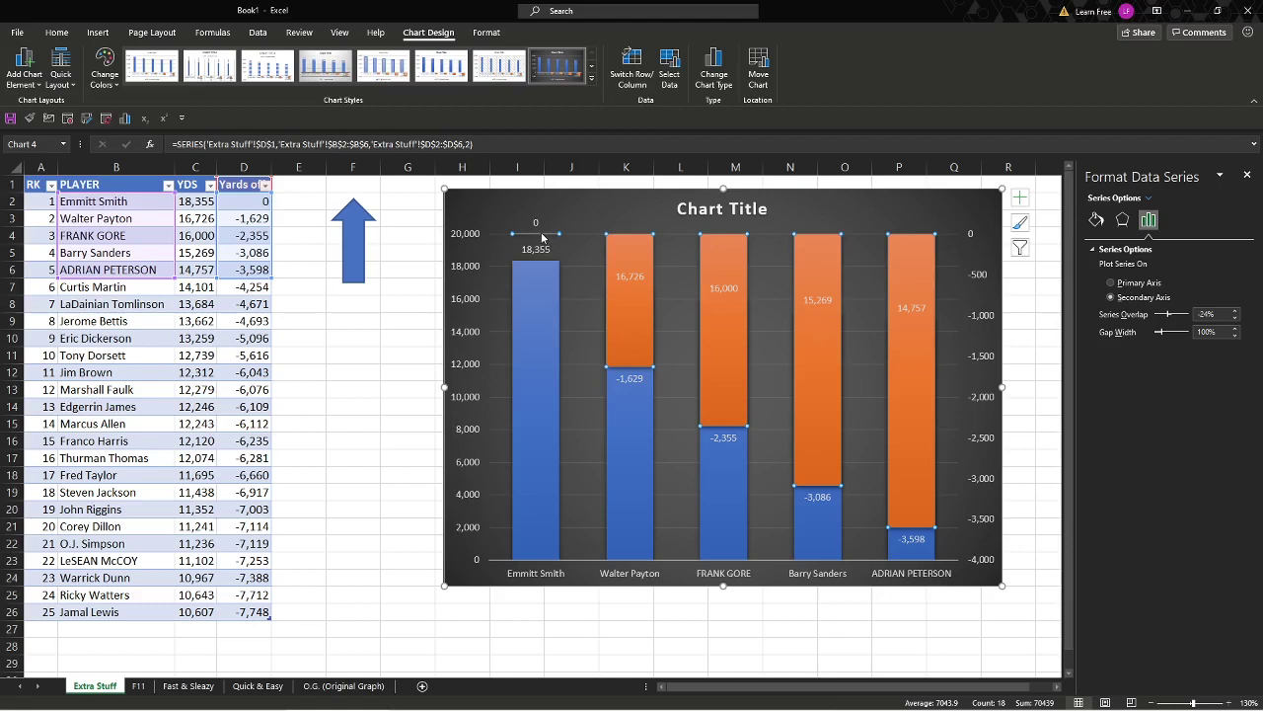
{"action": "mouse_move", "coordinate": [540, 272]}
{"action": "mouse_move", "coordinate": [899, 386]}
{"action": "mouse_move", "coordinate": [818, 528]}
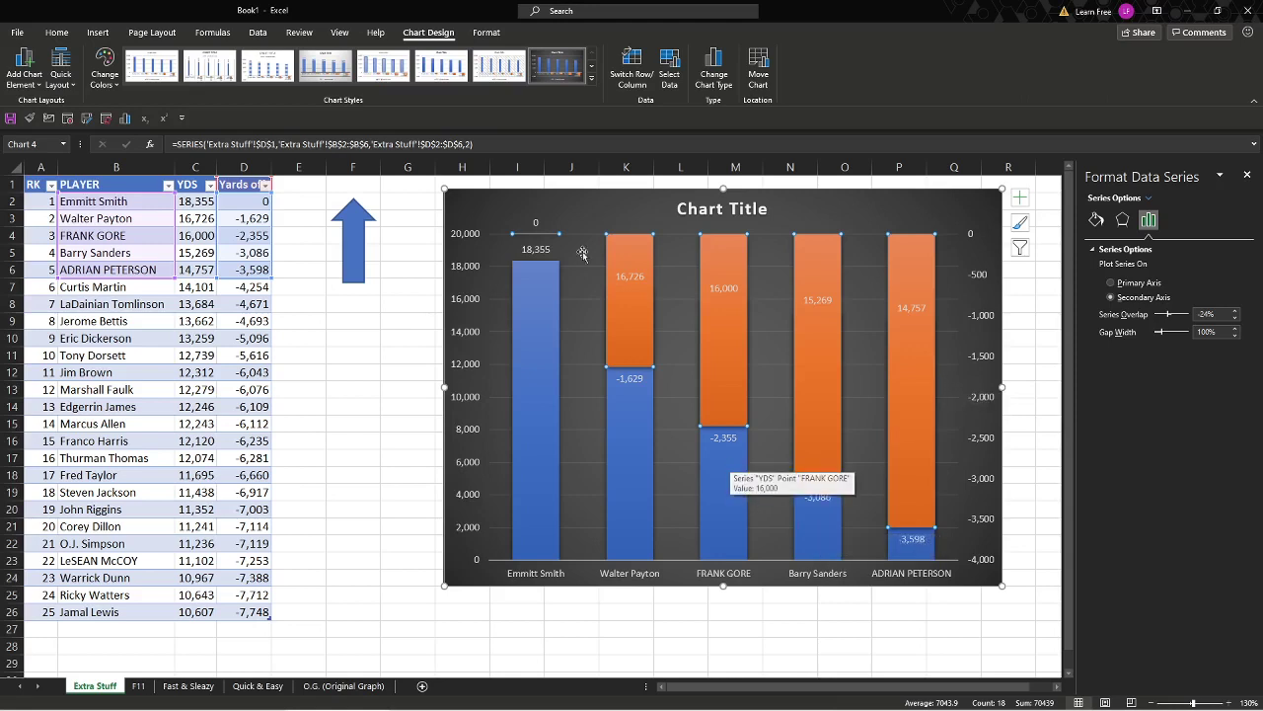
{"action": "left_click", "coordinate": [1125, 283]}
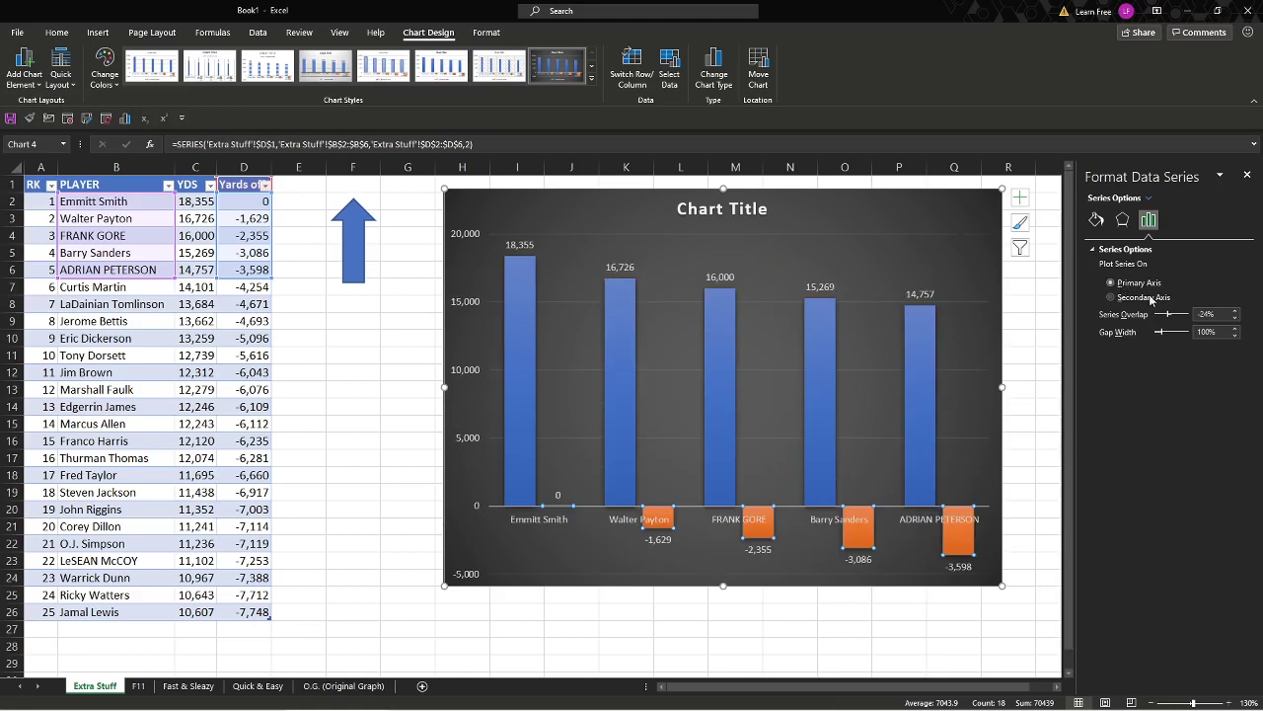
- Set the series overlap of the Yards off Leader columns to 100%
{"action": "double_click", "coordinate": [1219, 314]}
{"action": "type", "text": "100"}
{"action": "key", "text": "Tab"}
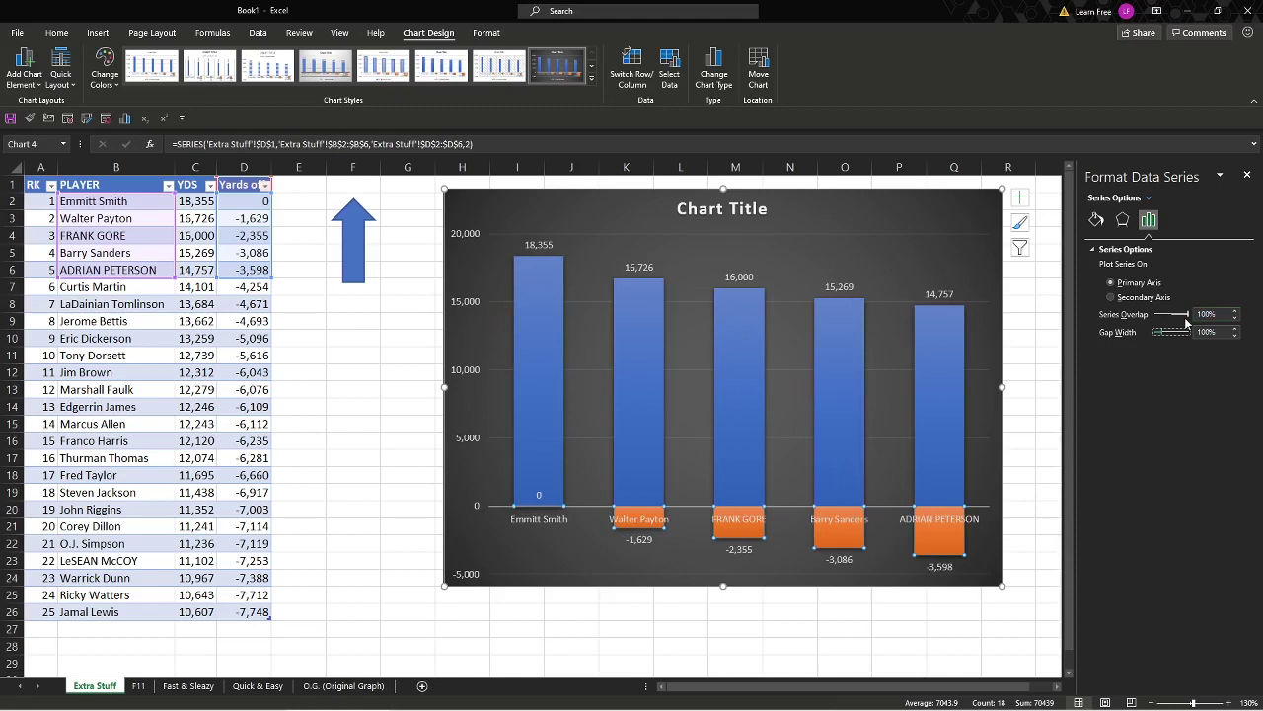
{"action": "left_click", "coordinate": [997, 629]}
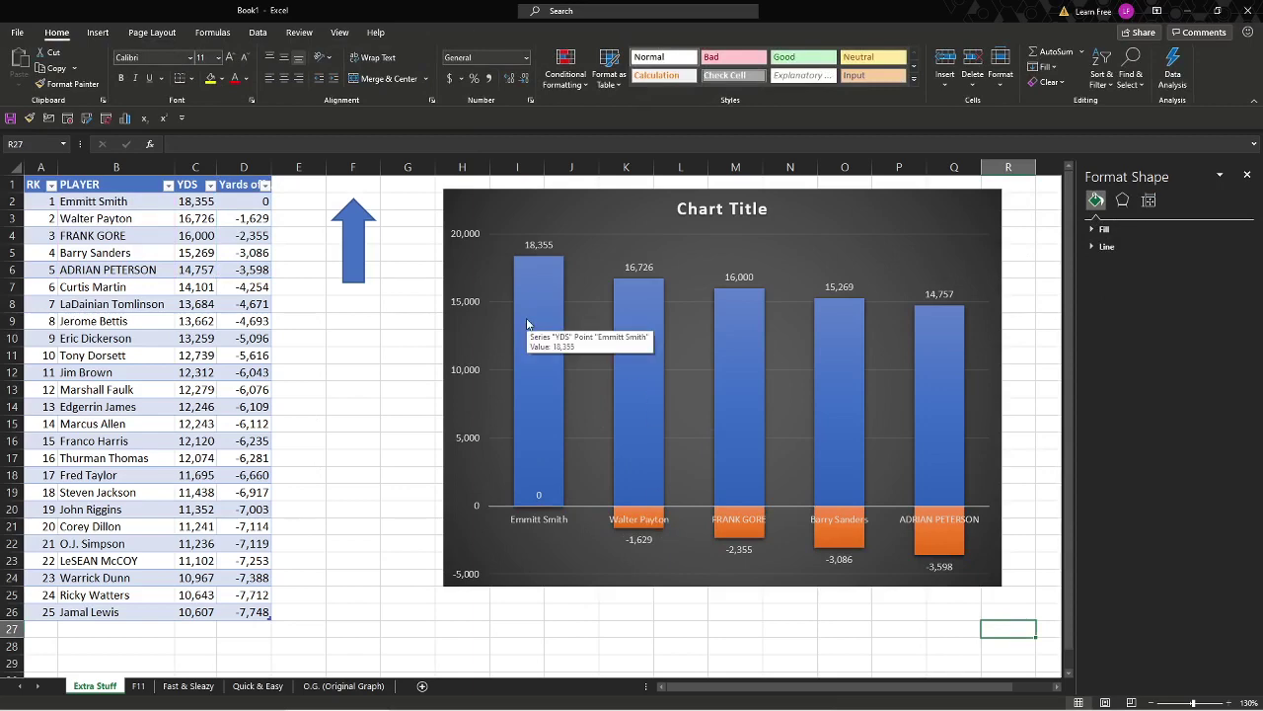
- Replace the blue arrow between the table and chart with a new up arrow about 1.56" high and 0.76" wide
{"action": "left_click", "coordinate": [532, 287]}
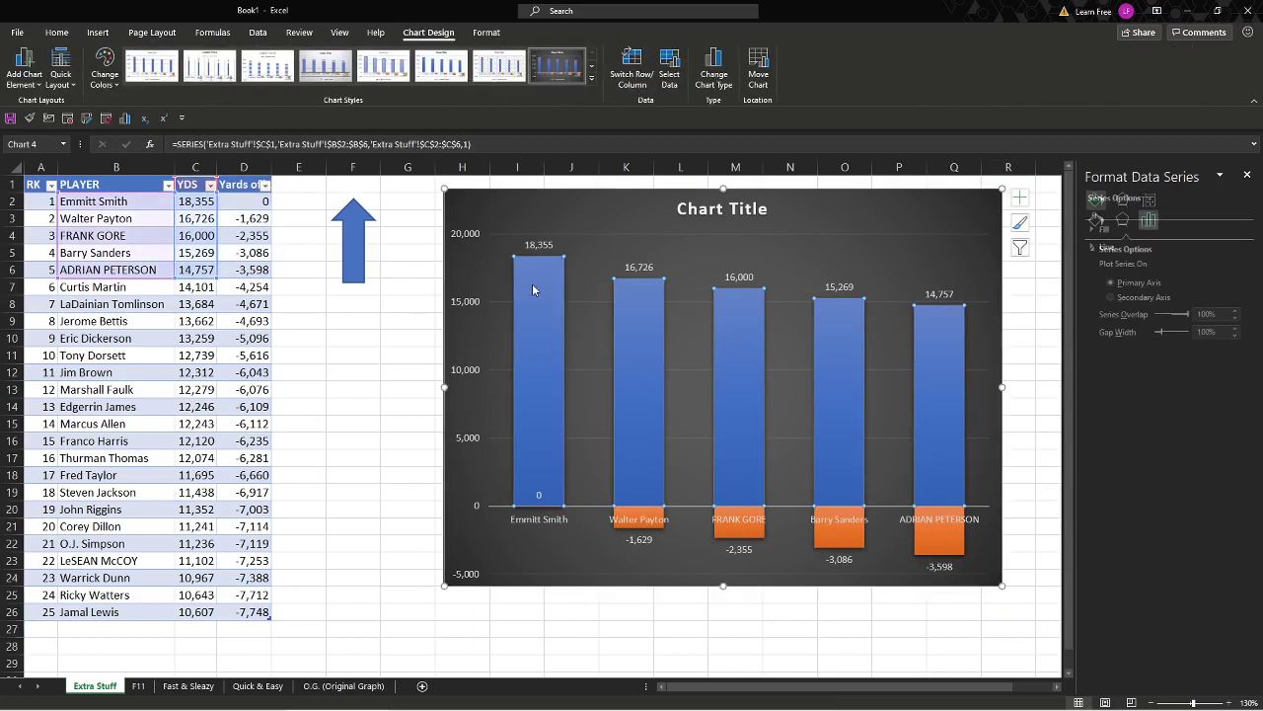
{"action": "left_click", "coordinate": [365, 221]}
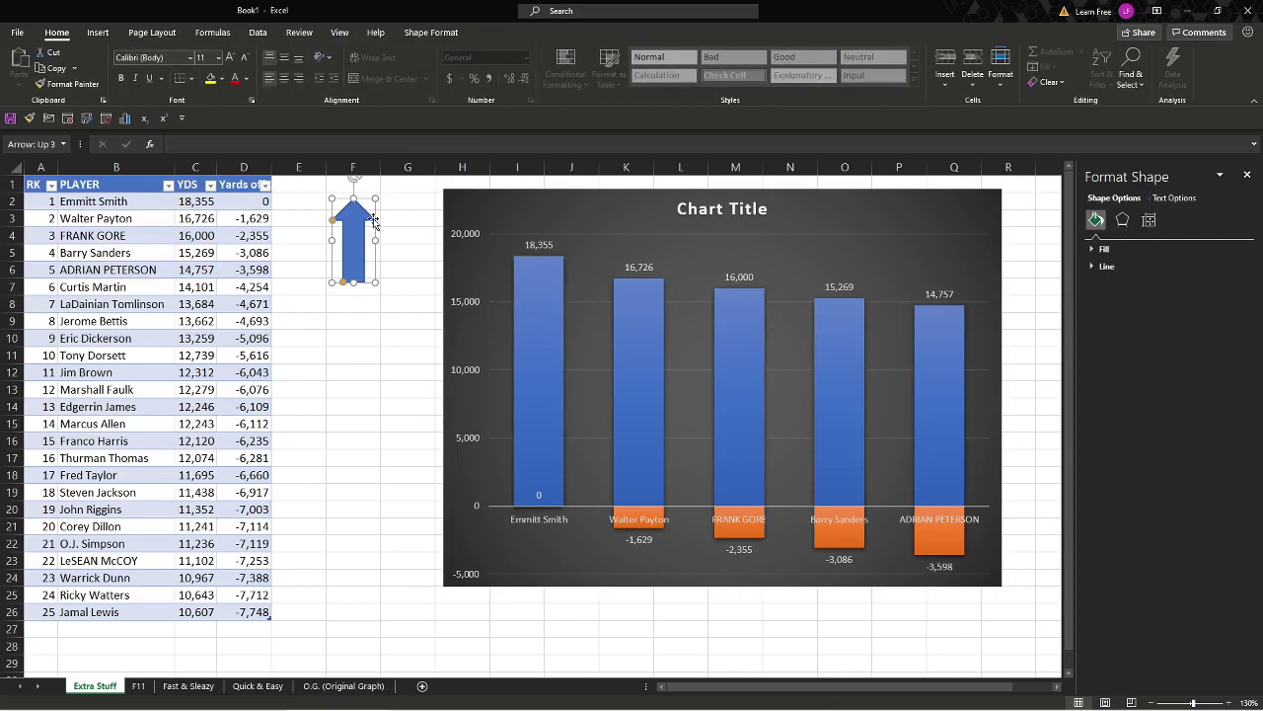
{"action": "key", "text": "Delete"}
{"action": "left_click", "coordinate": [99, 33]}
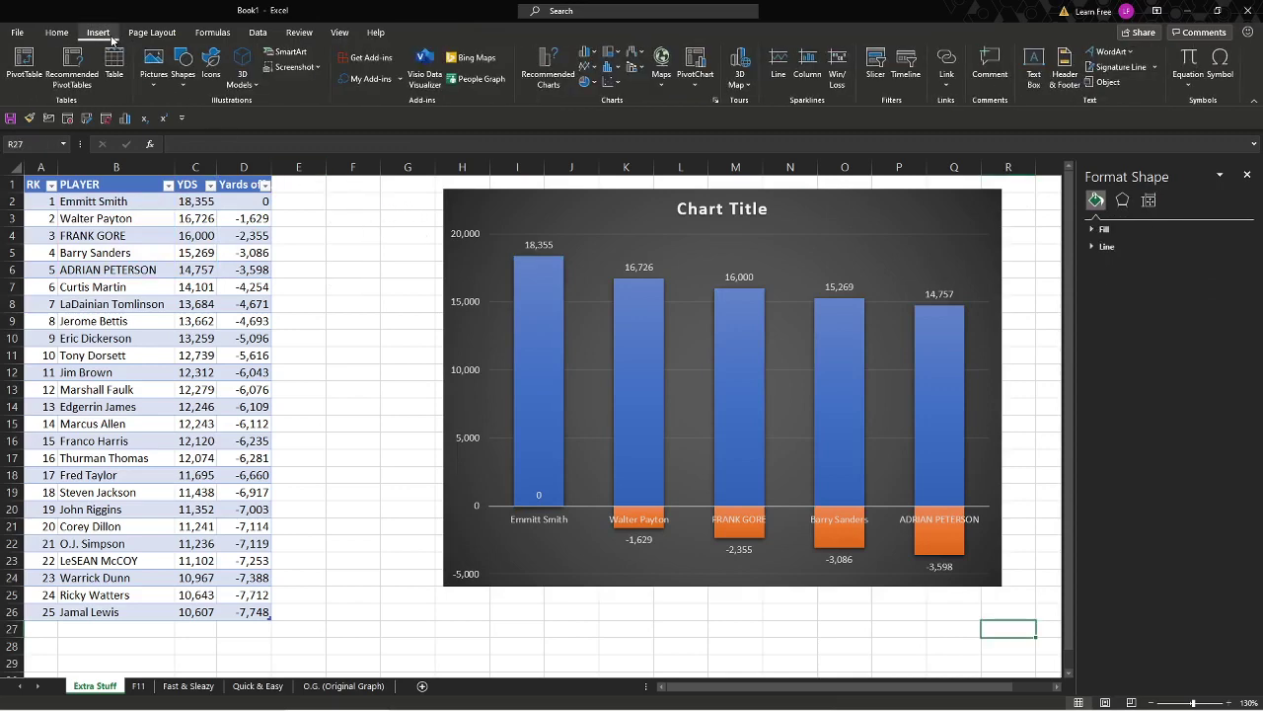
{"action": "left_click", "coordinate": [181, 79]}
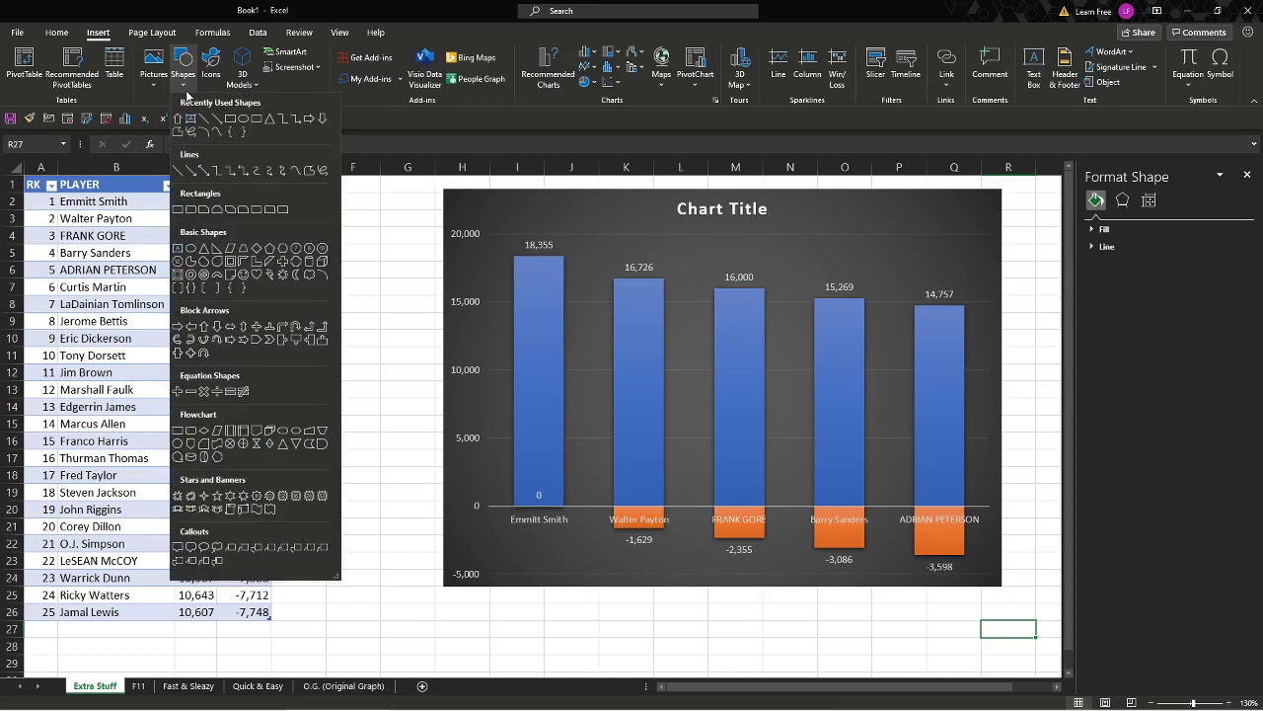
{"action": "left_click", "coordinate": [179, 120]}
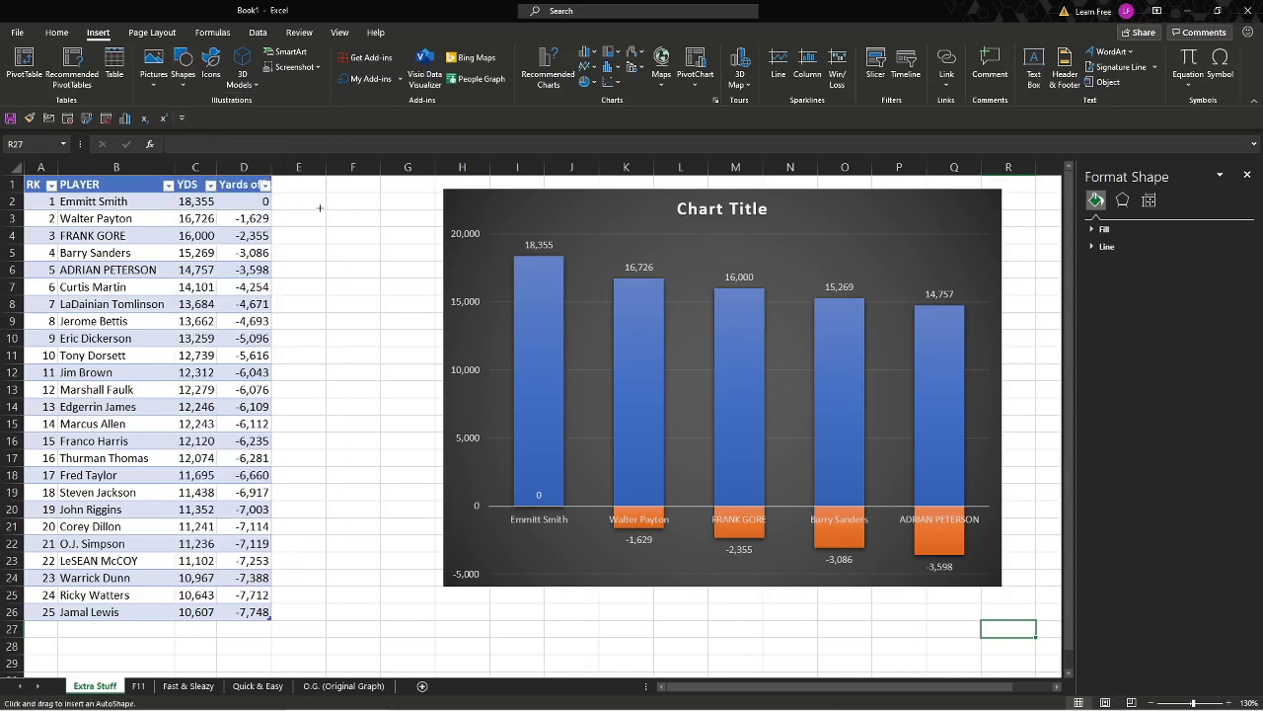
{"action": "left_click_drag", "start_coordinate": [319, 207], "coordinate": [383, 336]}
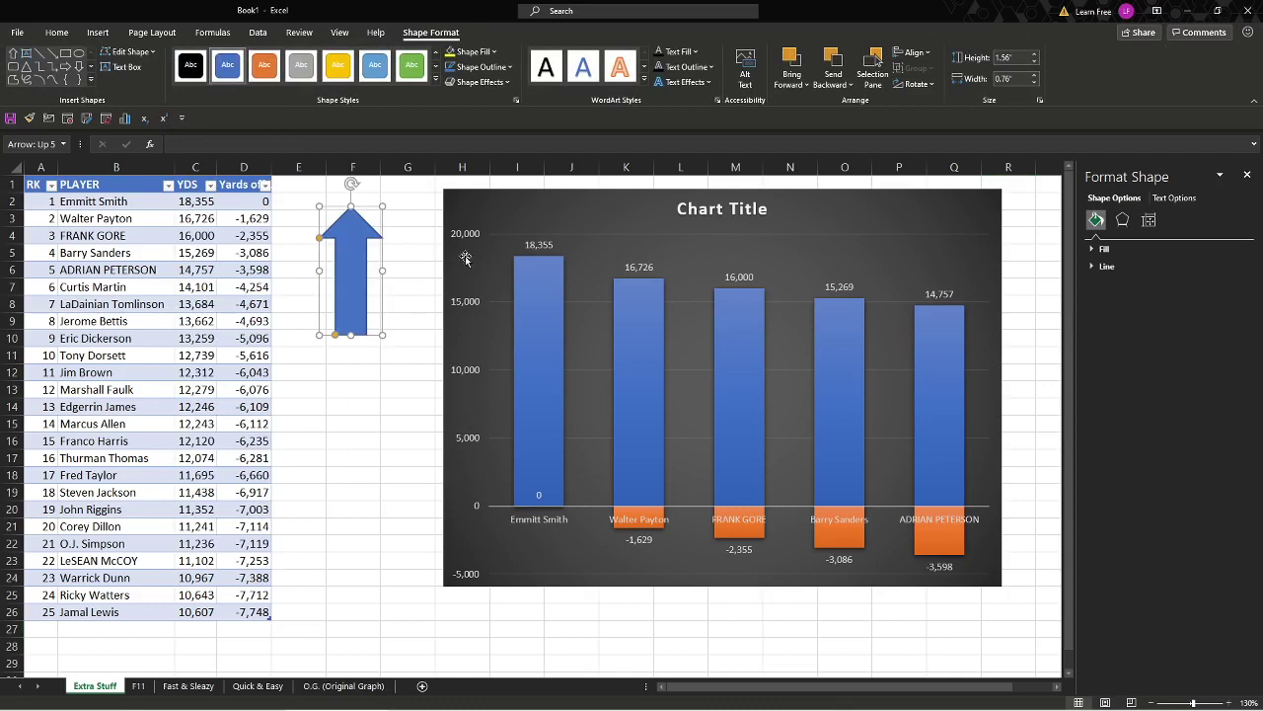
- Paste a copy of the blue up arrow onto the YDS columns as their fill, and delete the chart title
{"action": "left_click", "coordinate": [535, 279]}
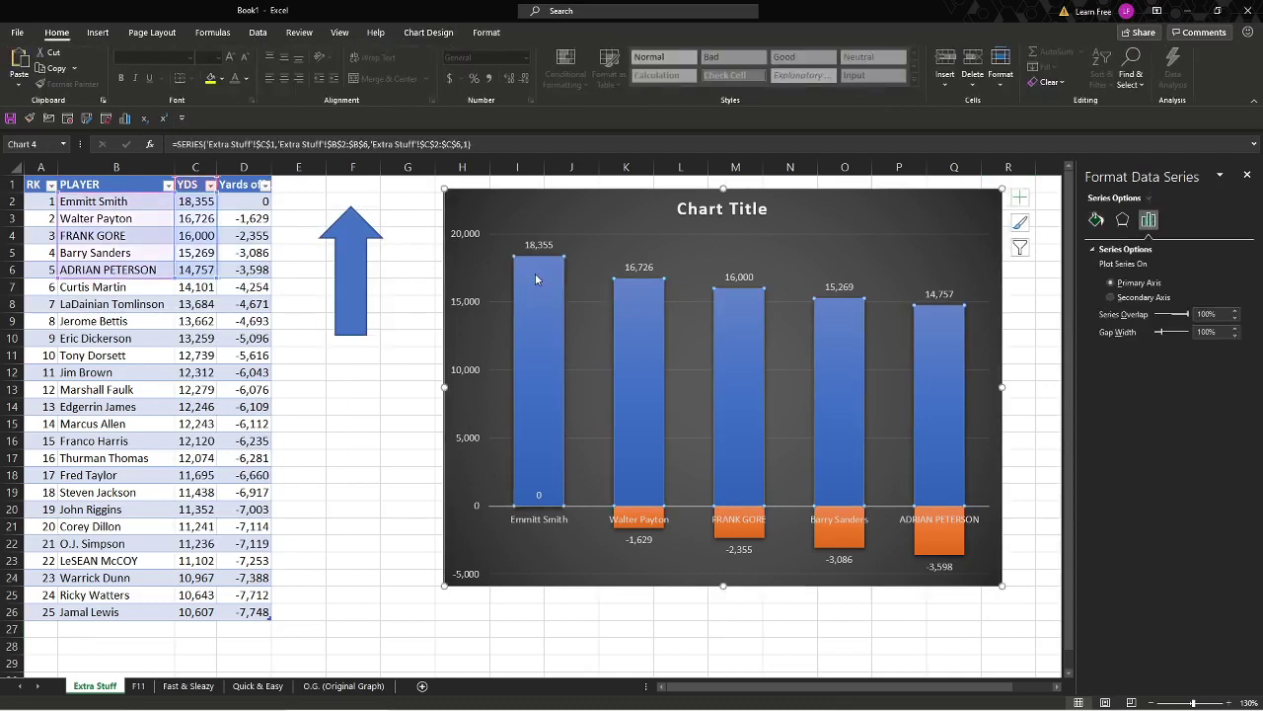
{"action": "key", "text": "ctrl+v"}
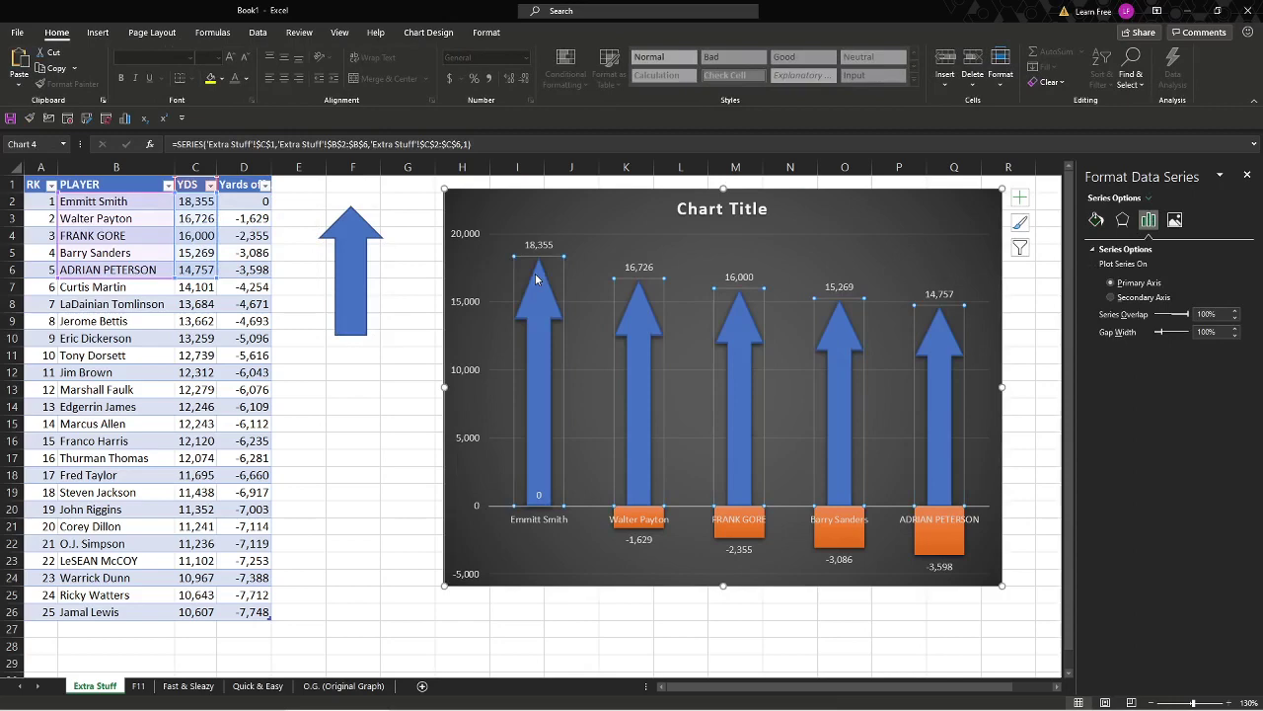
{"action": "left_click", "coordinate": [415, 298]}
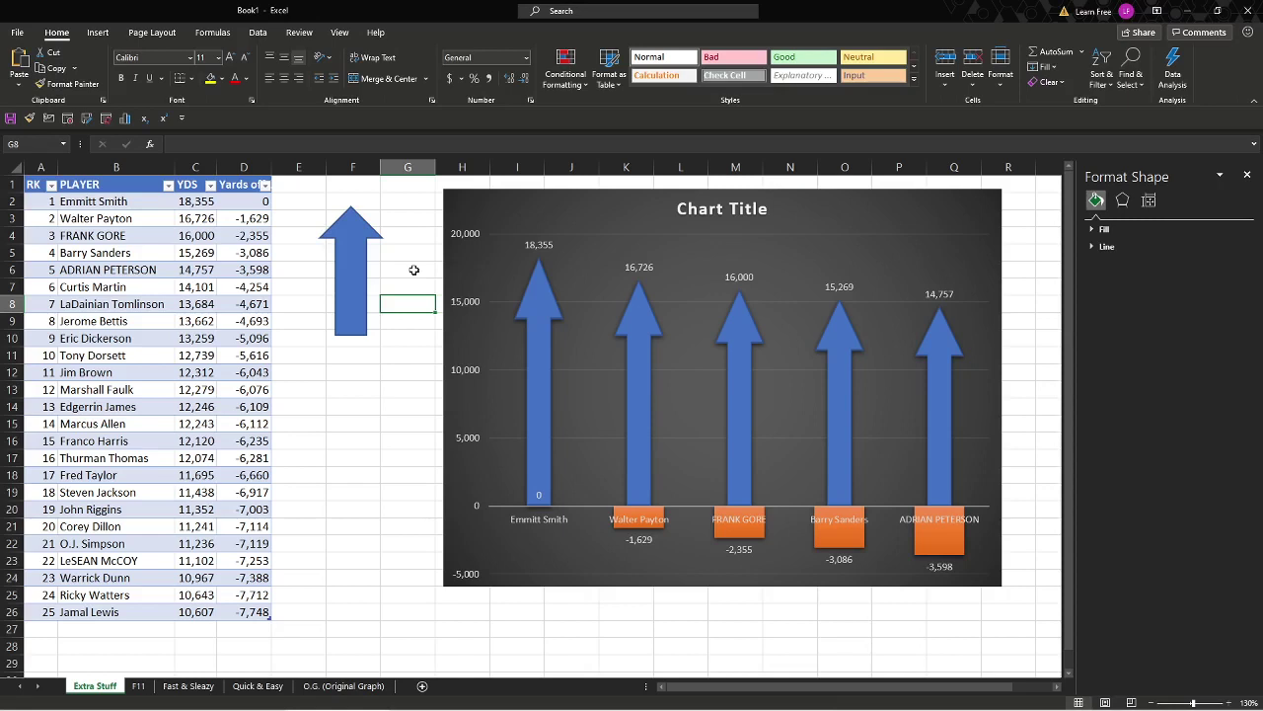
{"action": "left_click", "coordinate": [729, 214]}
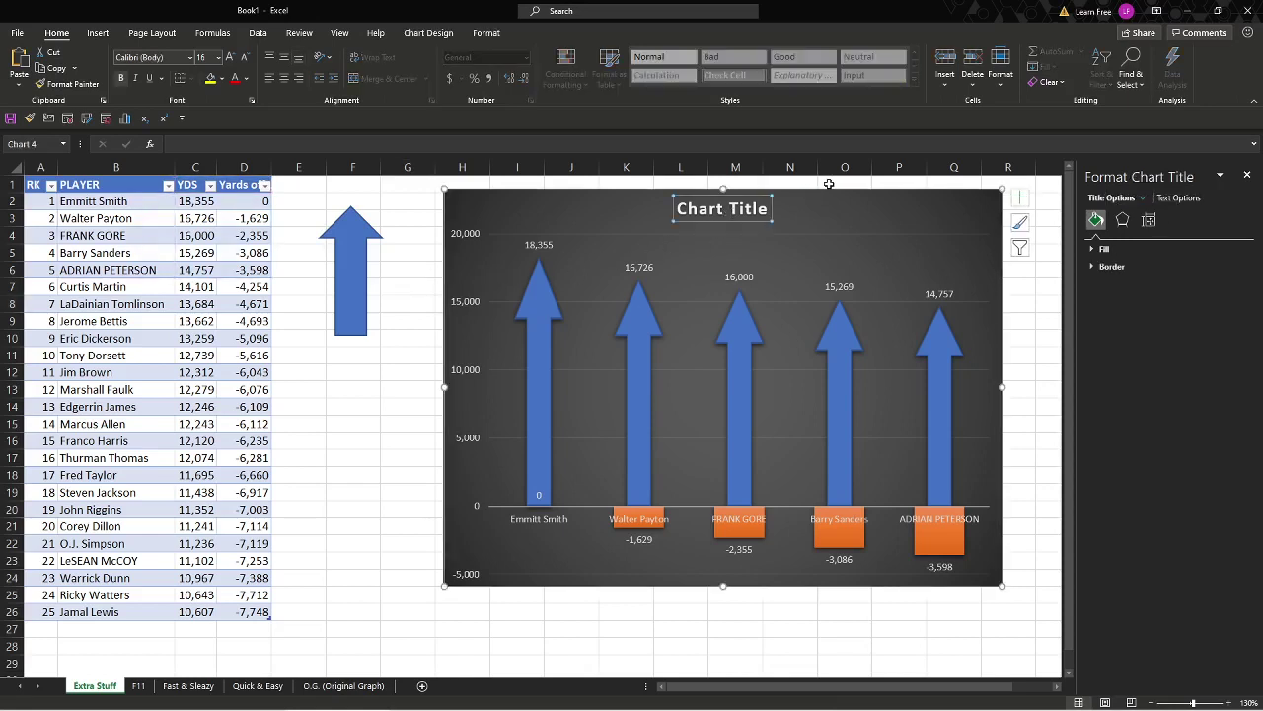
{"action": "key", "text": "Delete"}
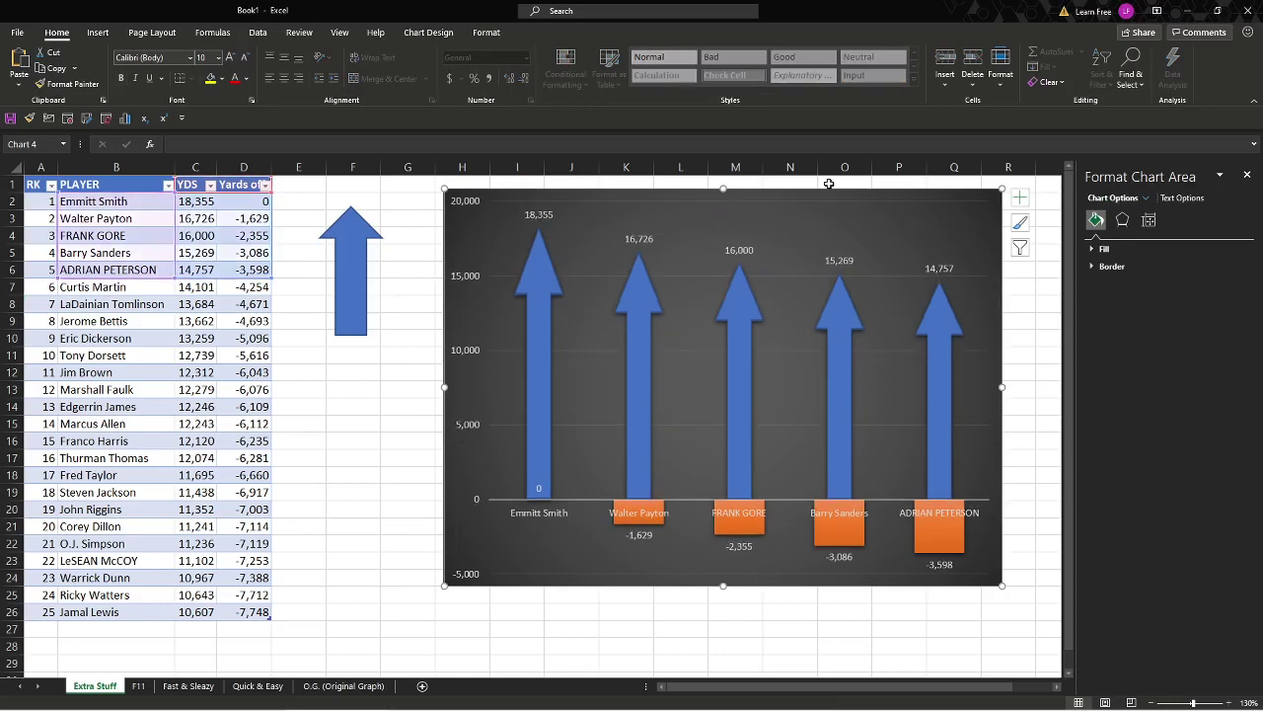